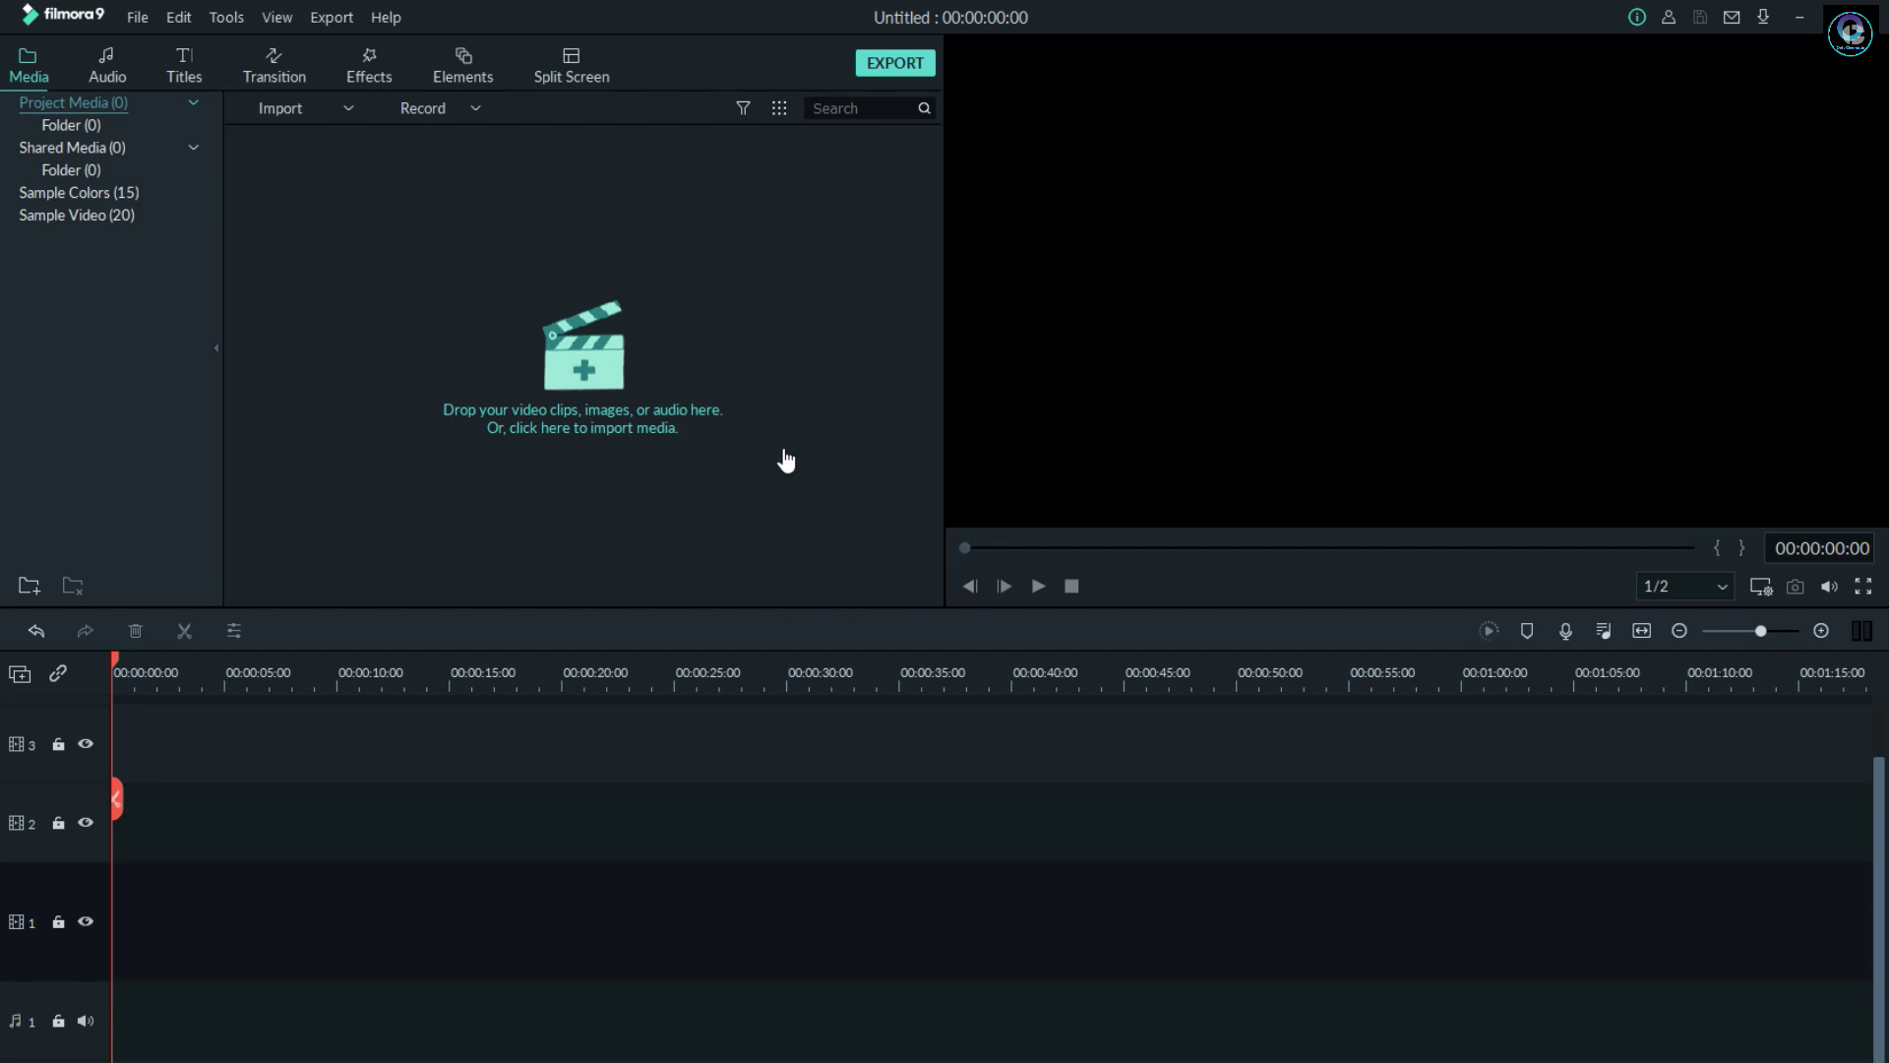
# Step: Import Pexels Videos 2364315 from the Downloads folder into the project media
pyautogui.click(784, 374)
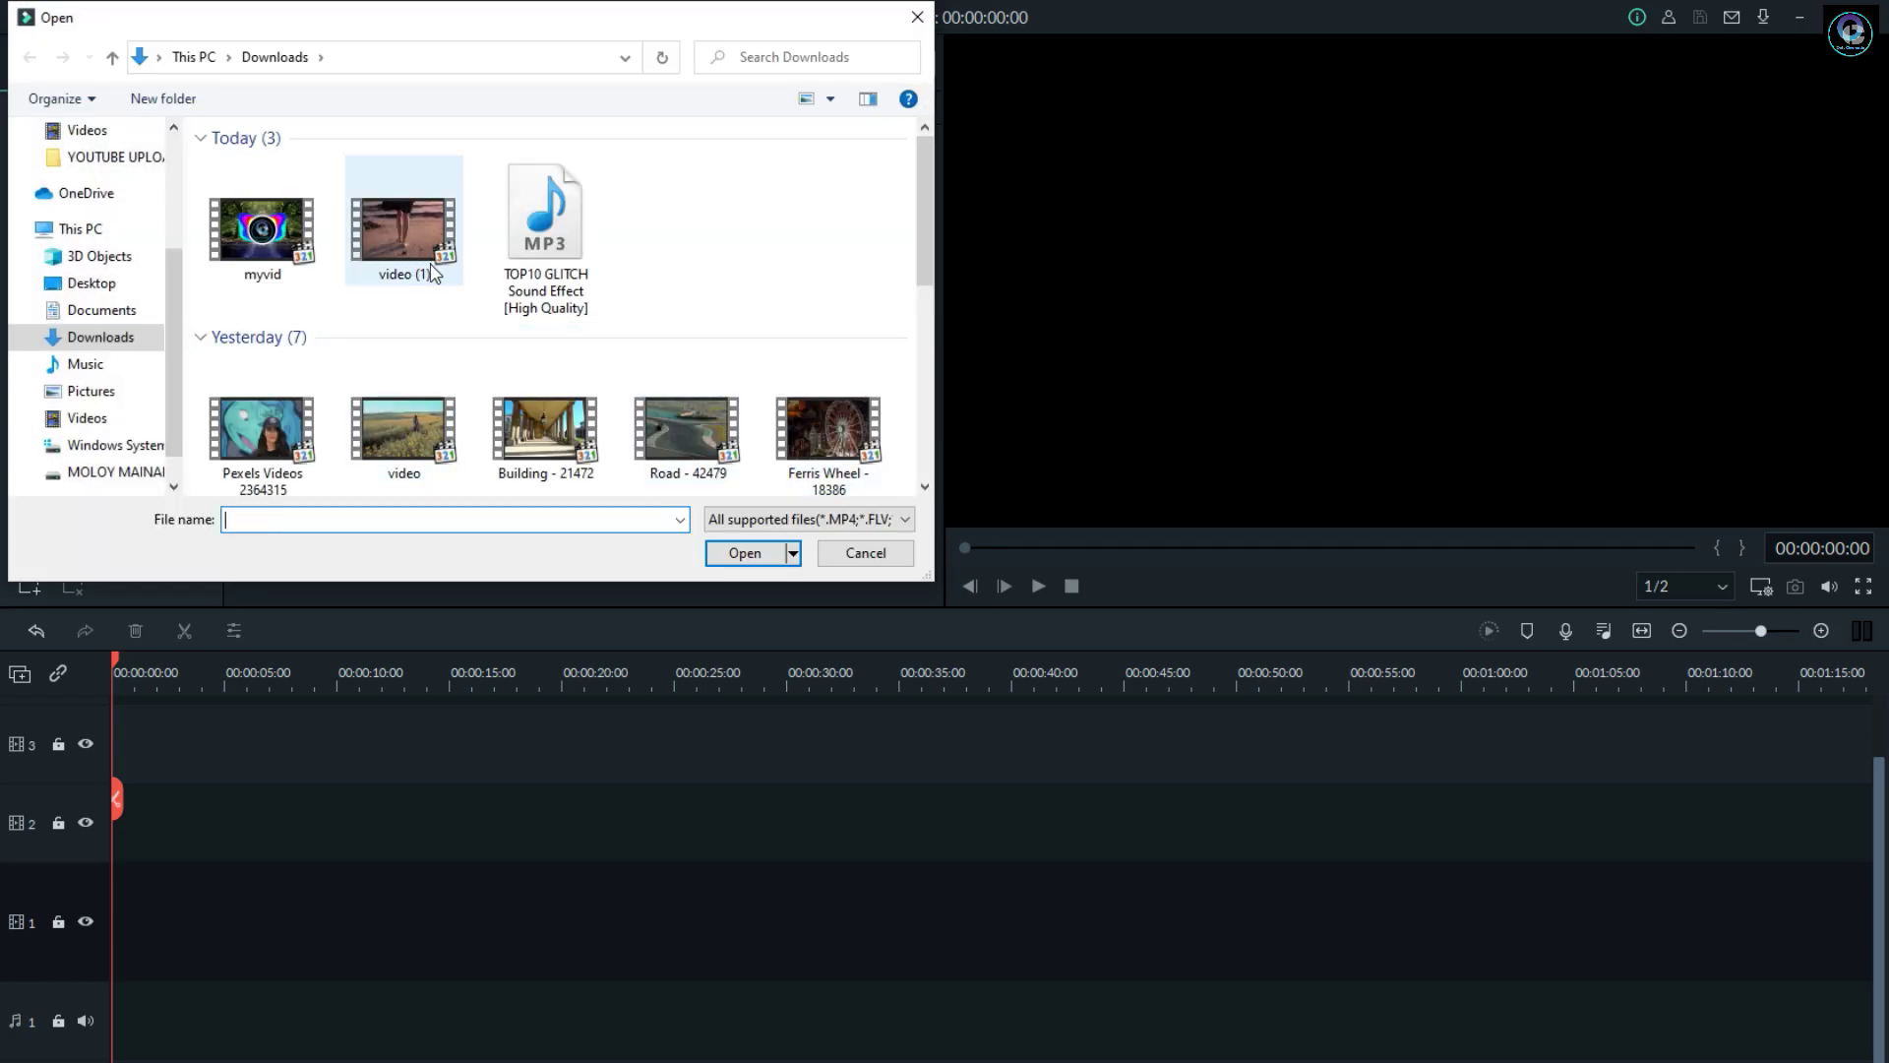
pyautogui.doubleClick(243, 450)
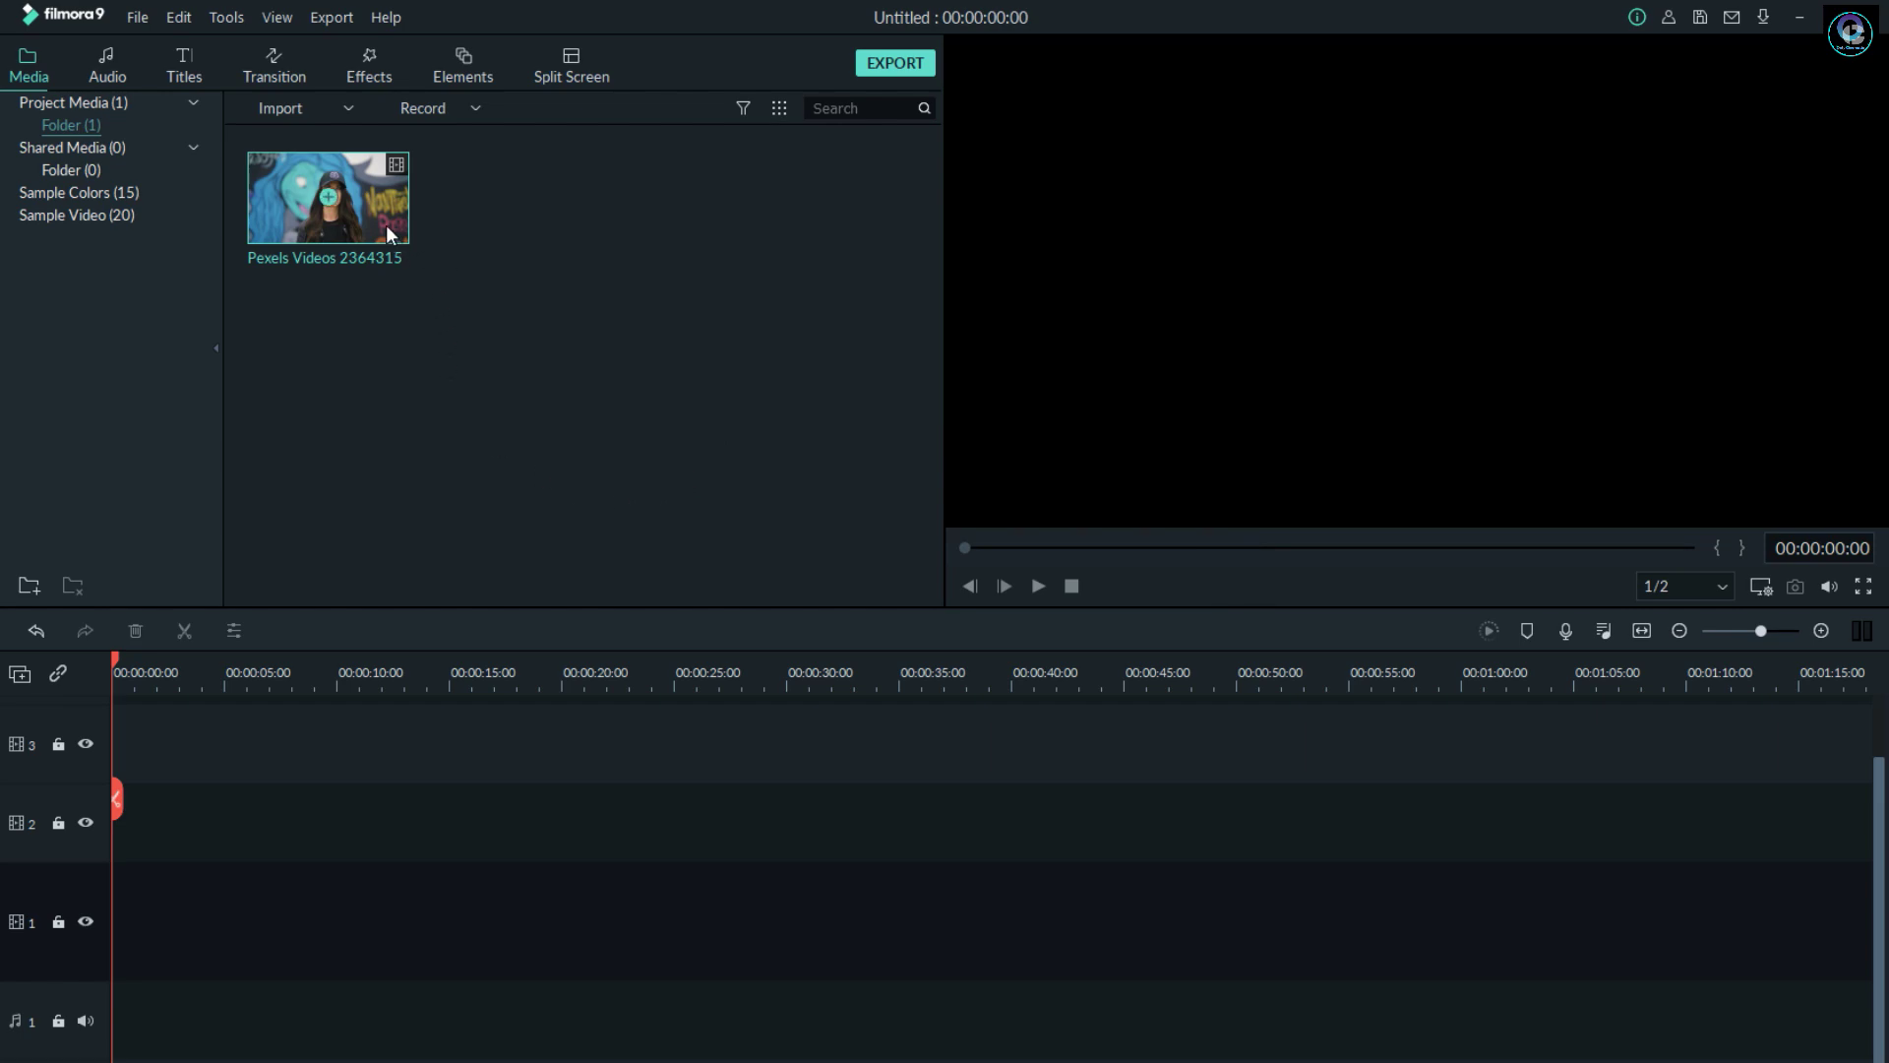
# Step: Import the Unknown Brain – Why Do I MP3 from Downloads into the media library
pyautogui.rightClick(701, 411)
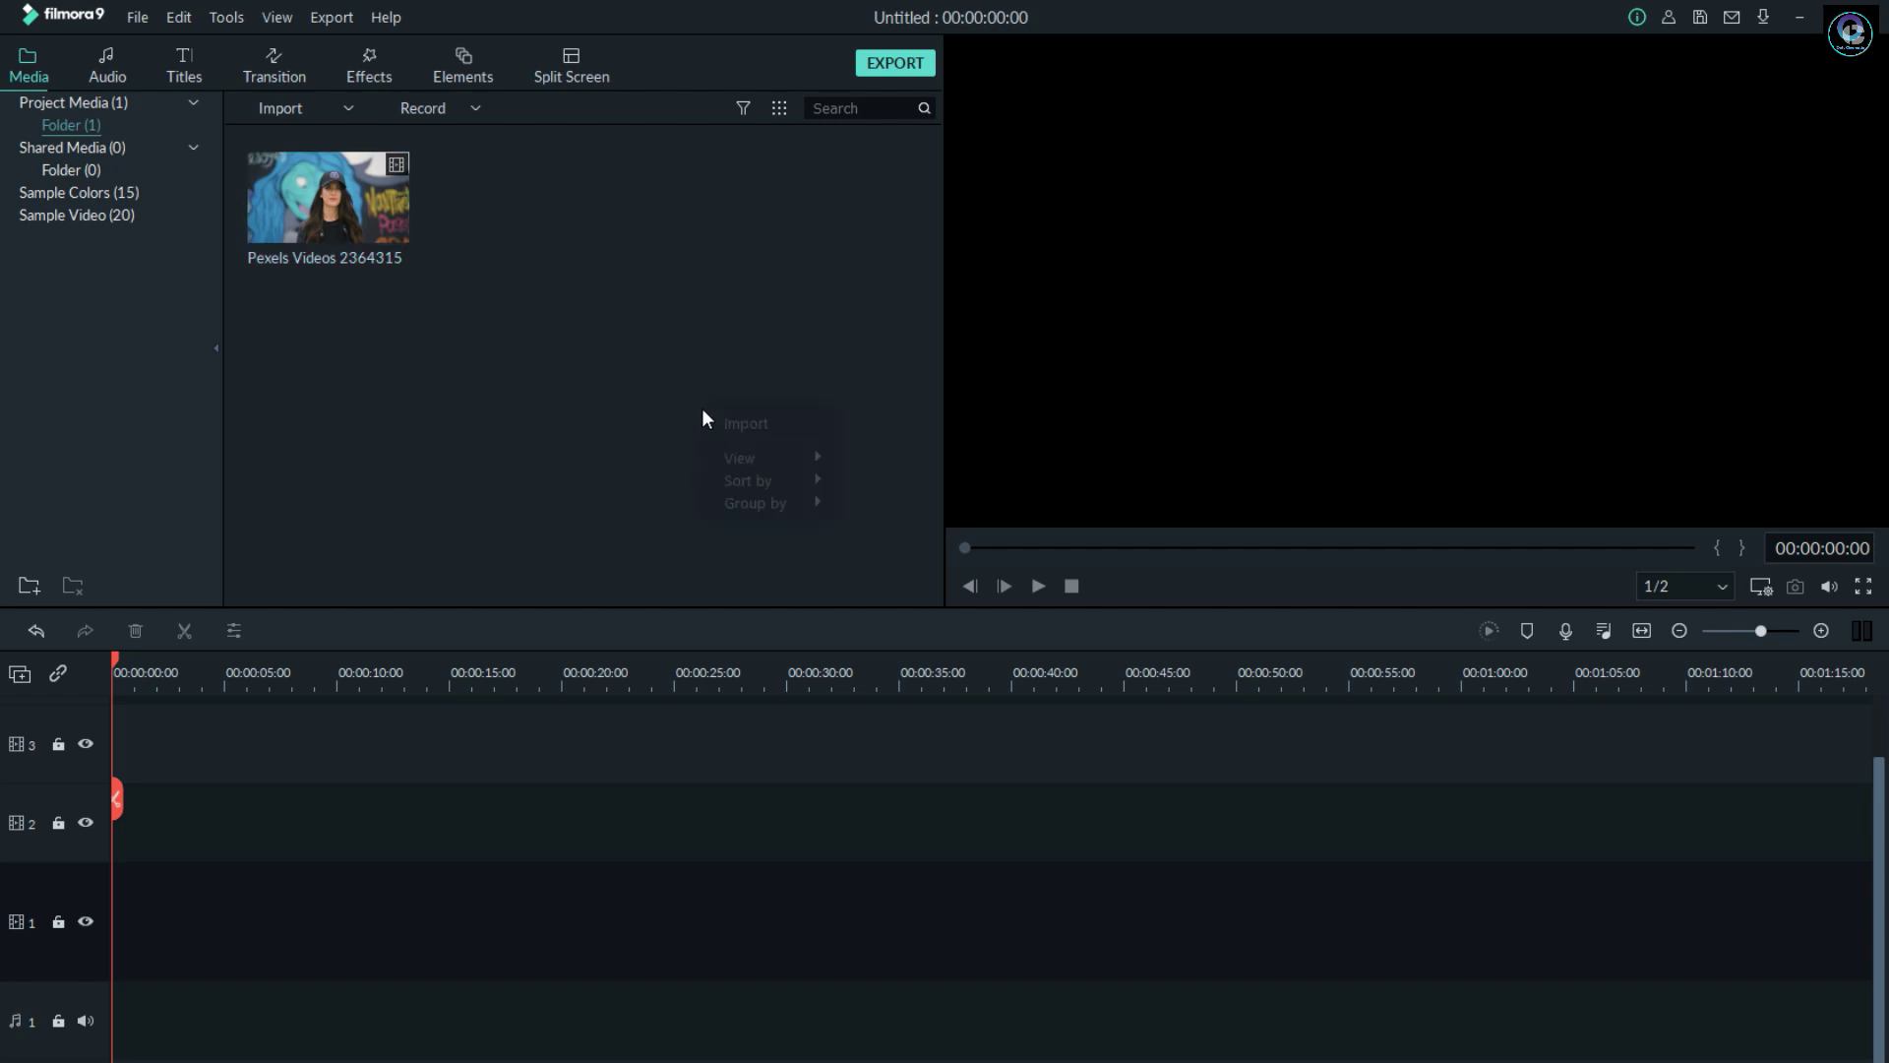
pyautogui.click(777, 425)
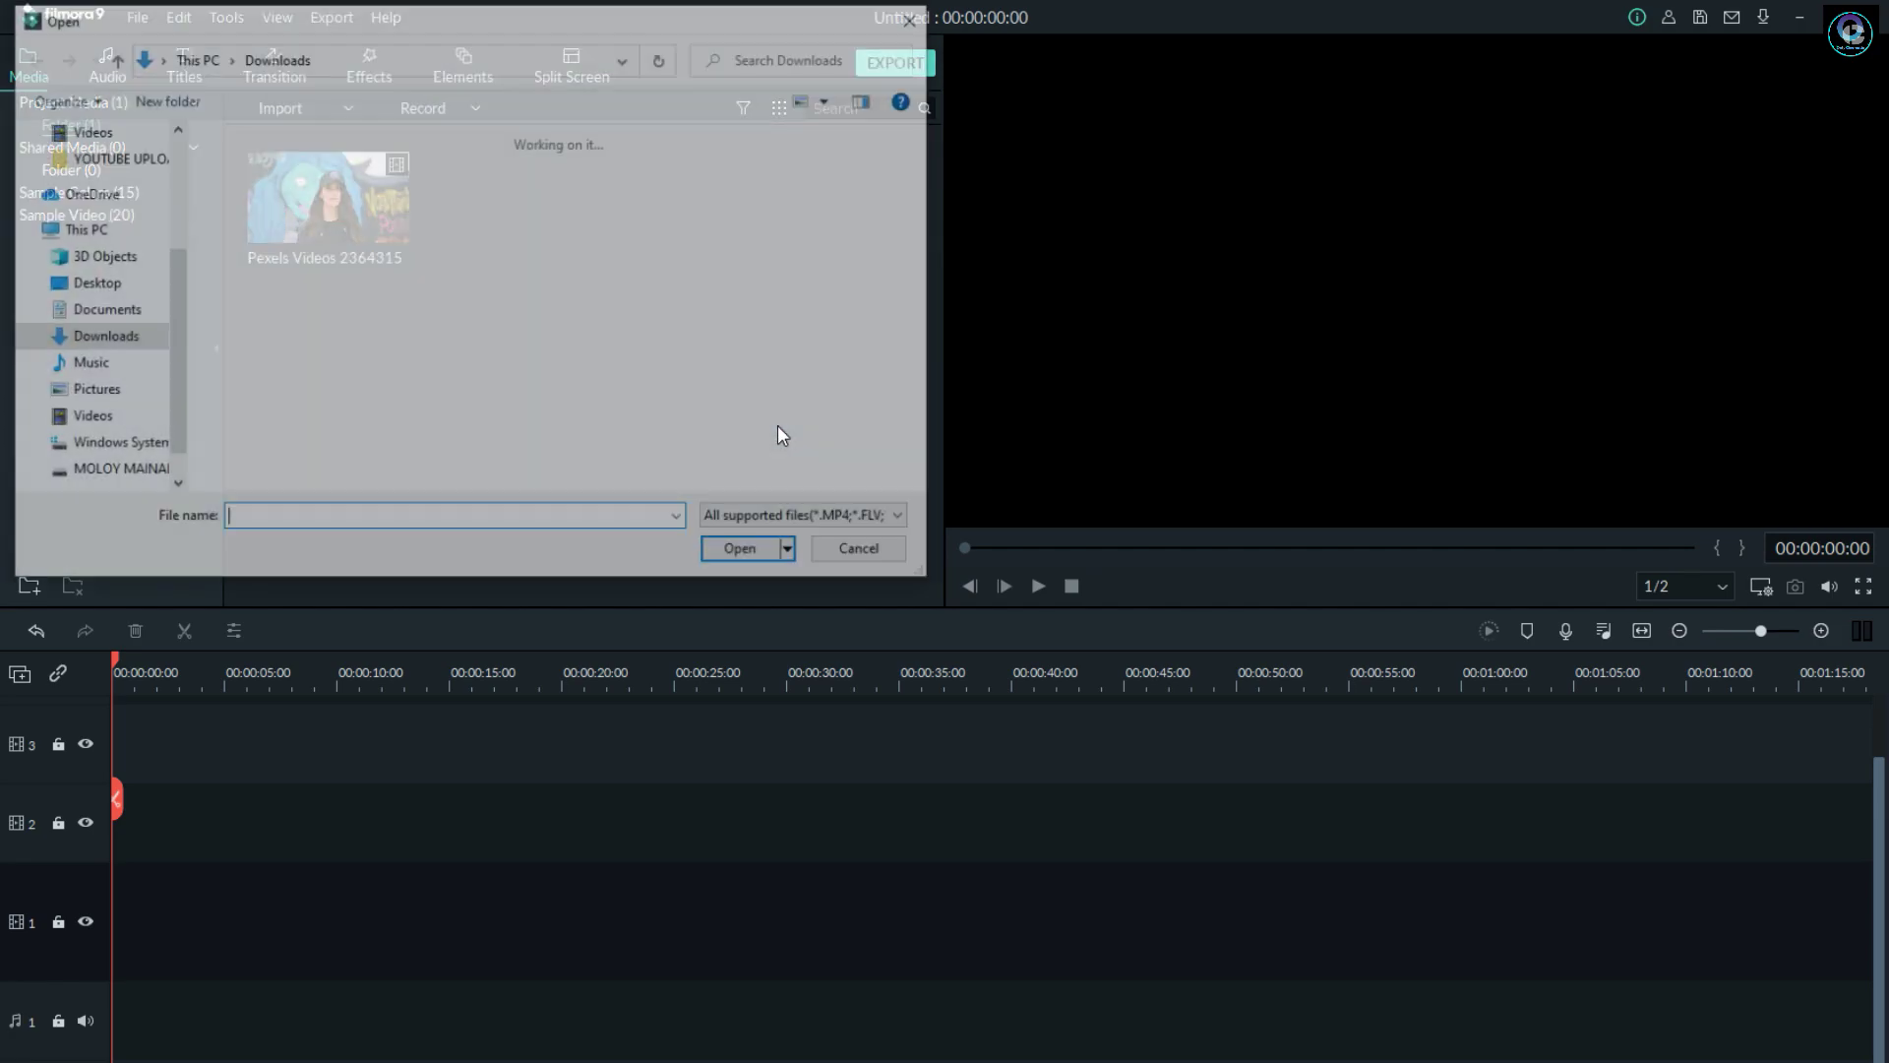
pyautogui.scroll(-3, 608, 267)
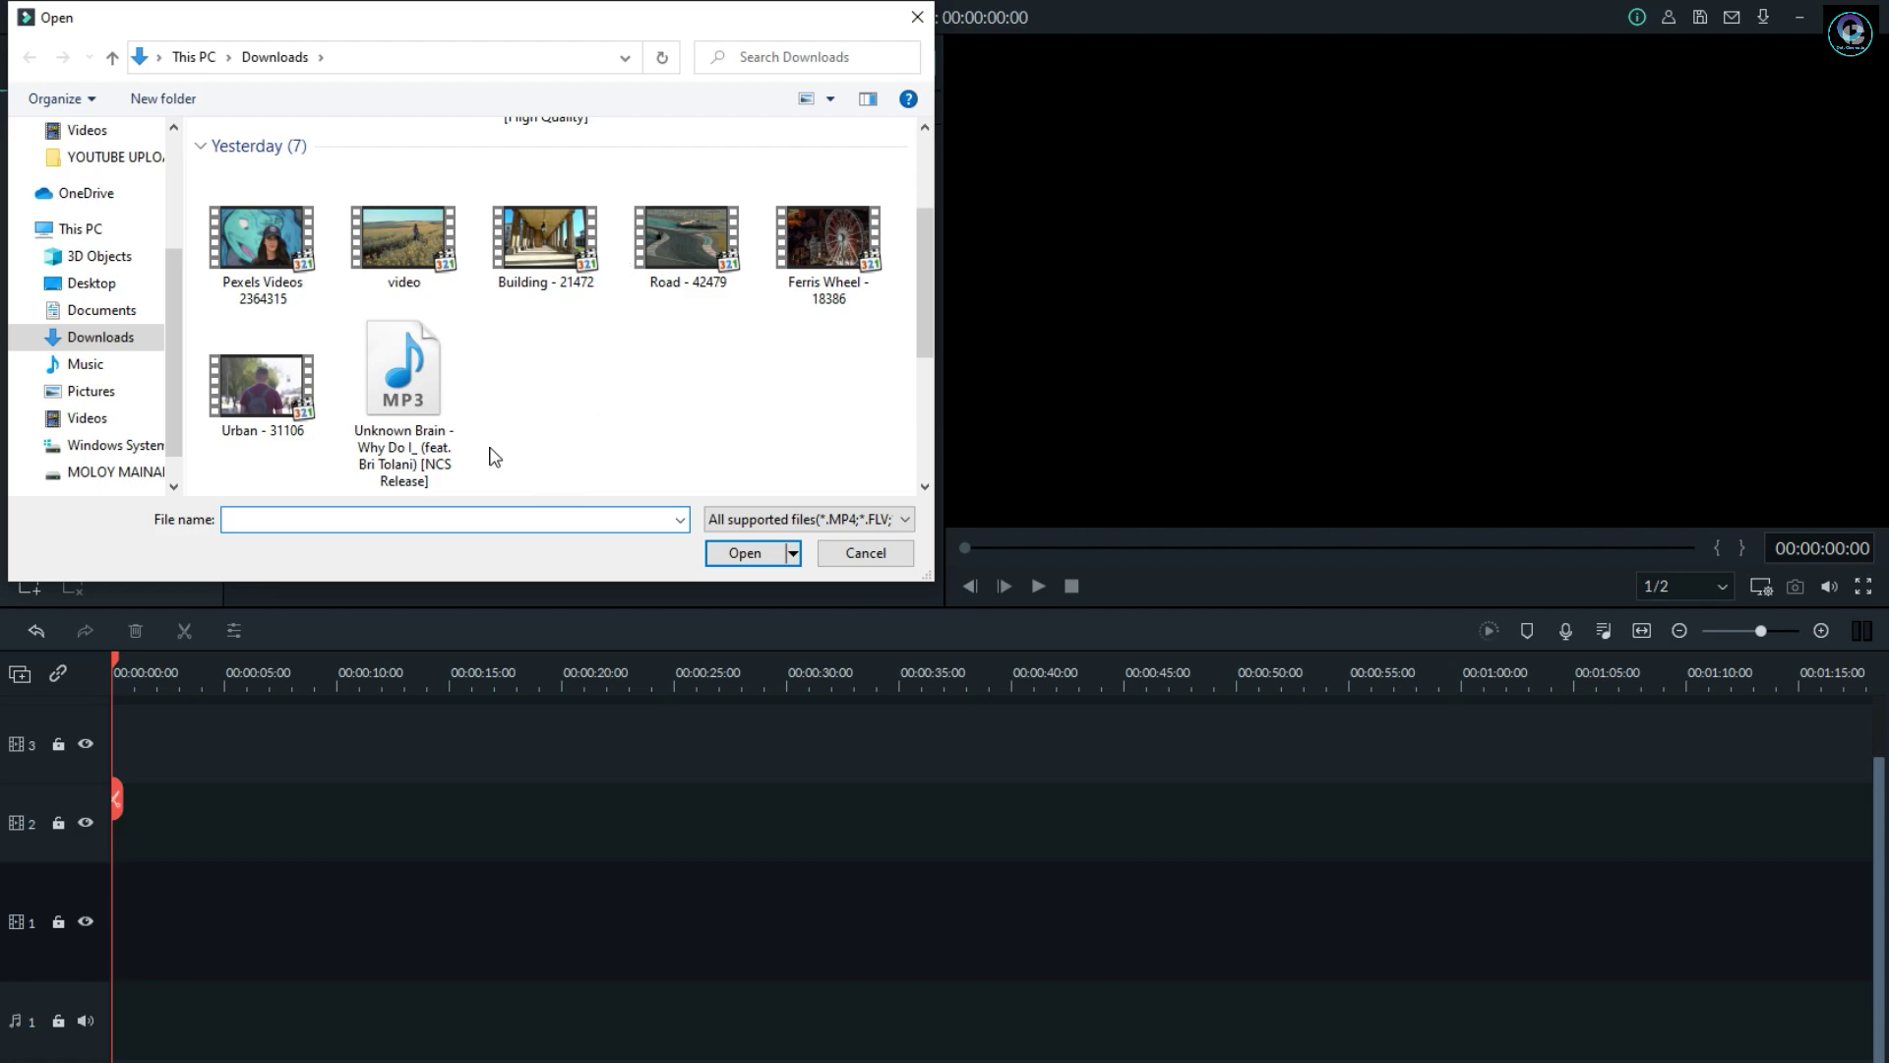
pyautogui.doubleClick(420, 421)
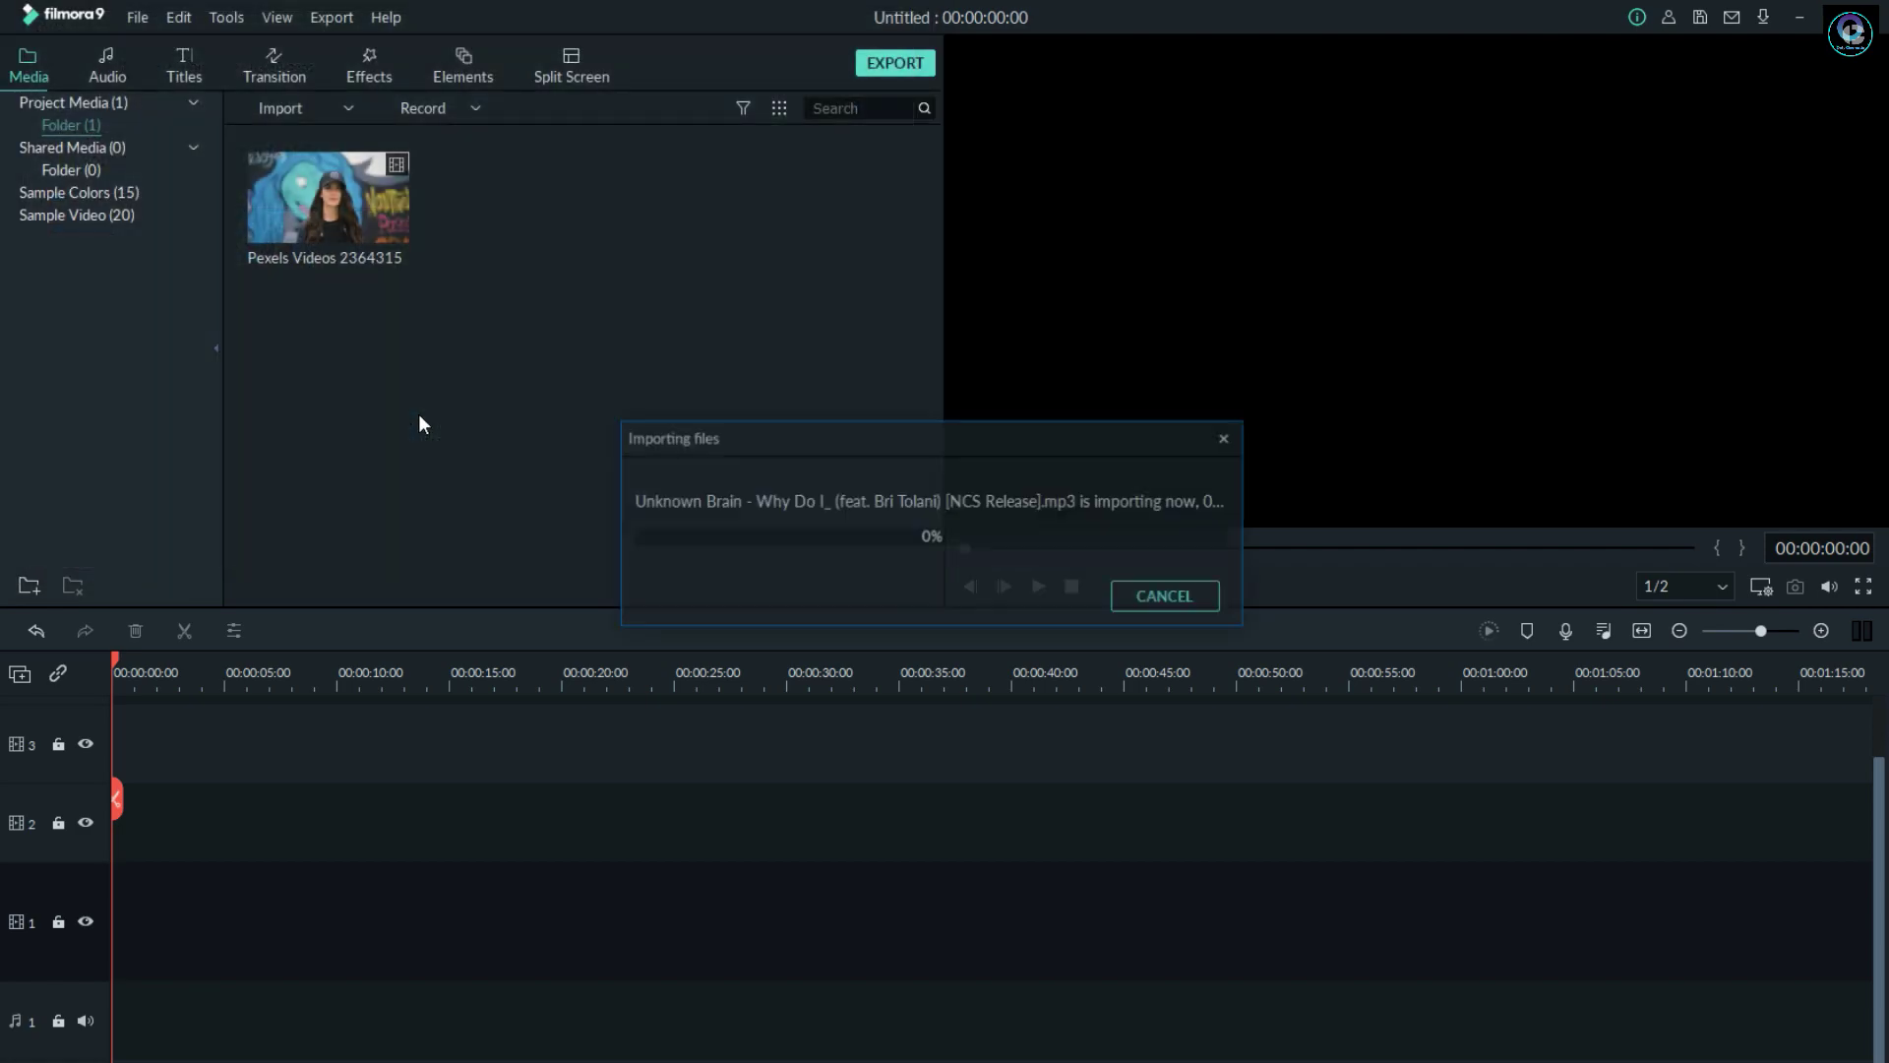
pyautogui.click(724, 416)
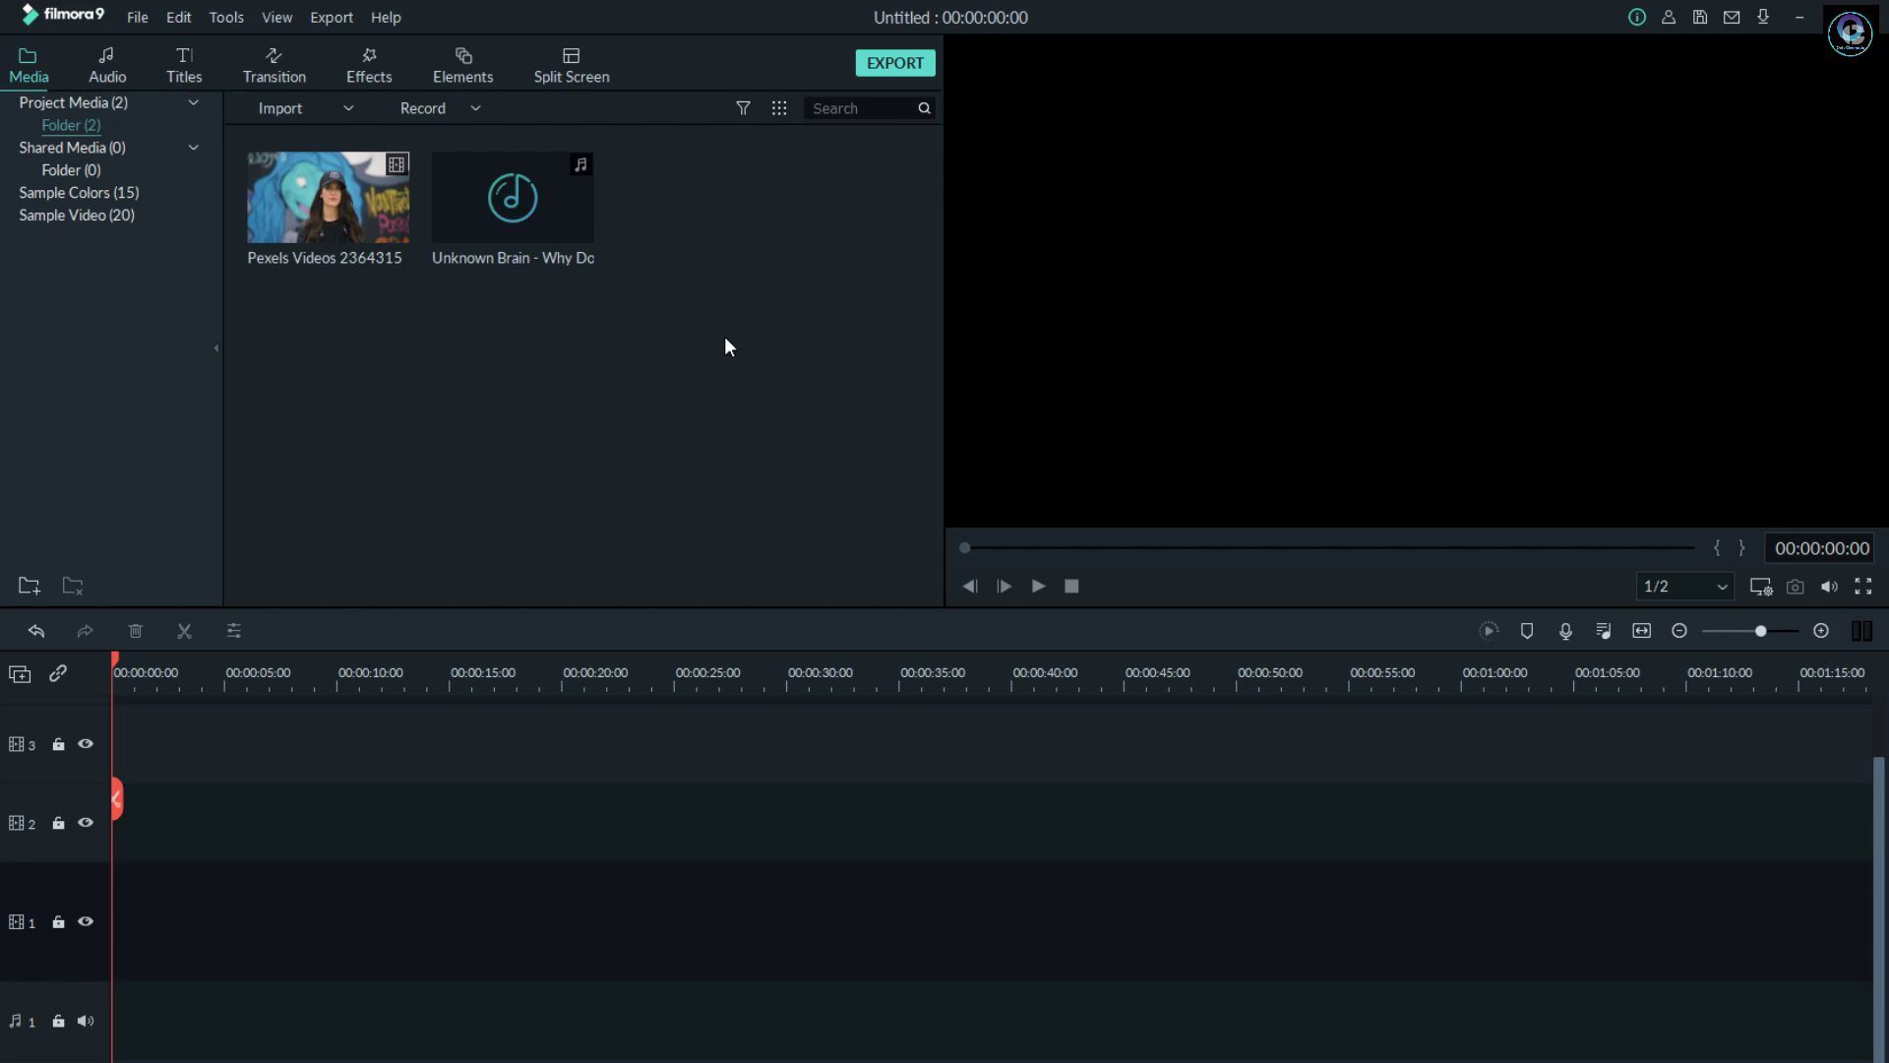
# Step: Place Pexels Videos 2364315 on video track 1, matching the project to 1920x1080 60fps
pyautogui.moveTo(403, 262)
pyautogui.moveTo(383, 224); pyautogui.dragTo(134, 929)
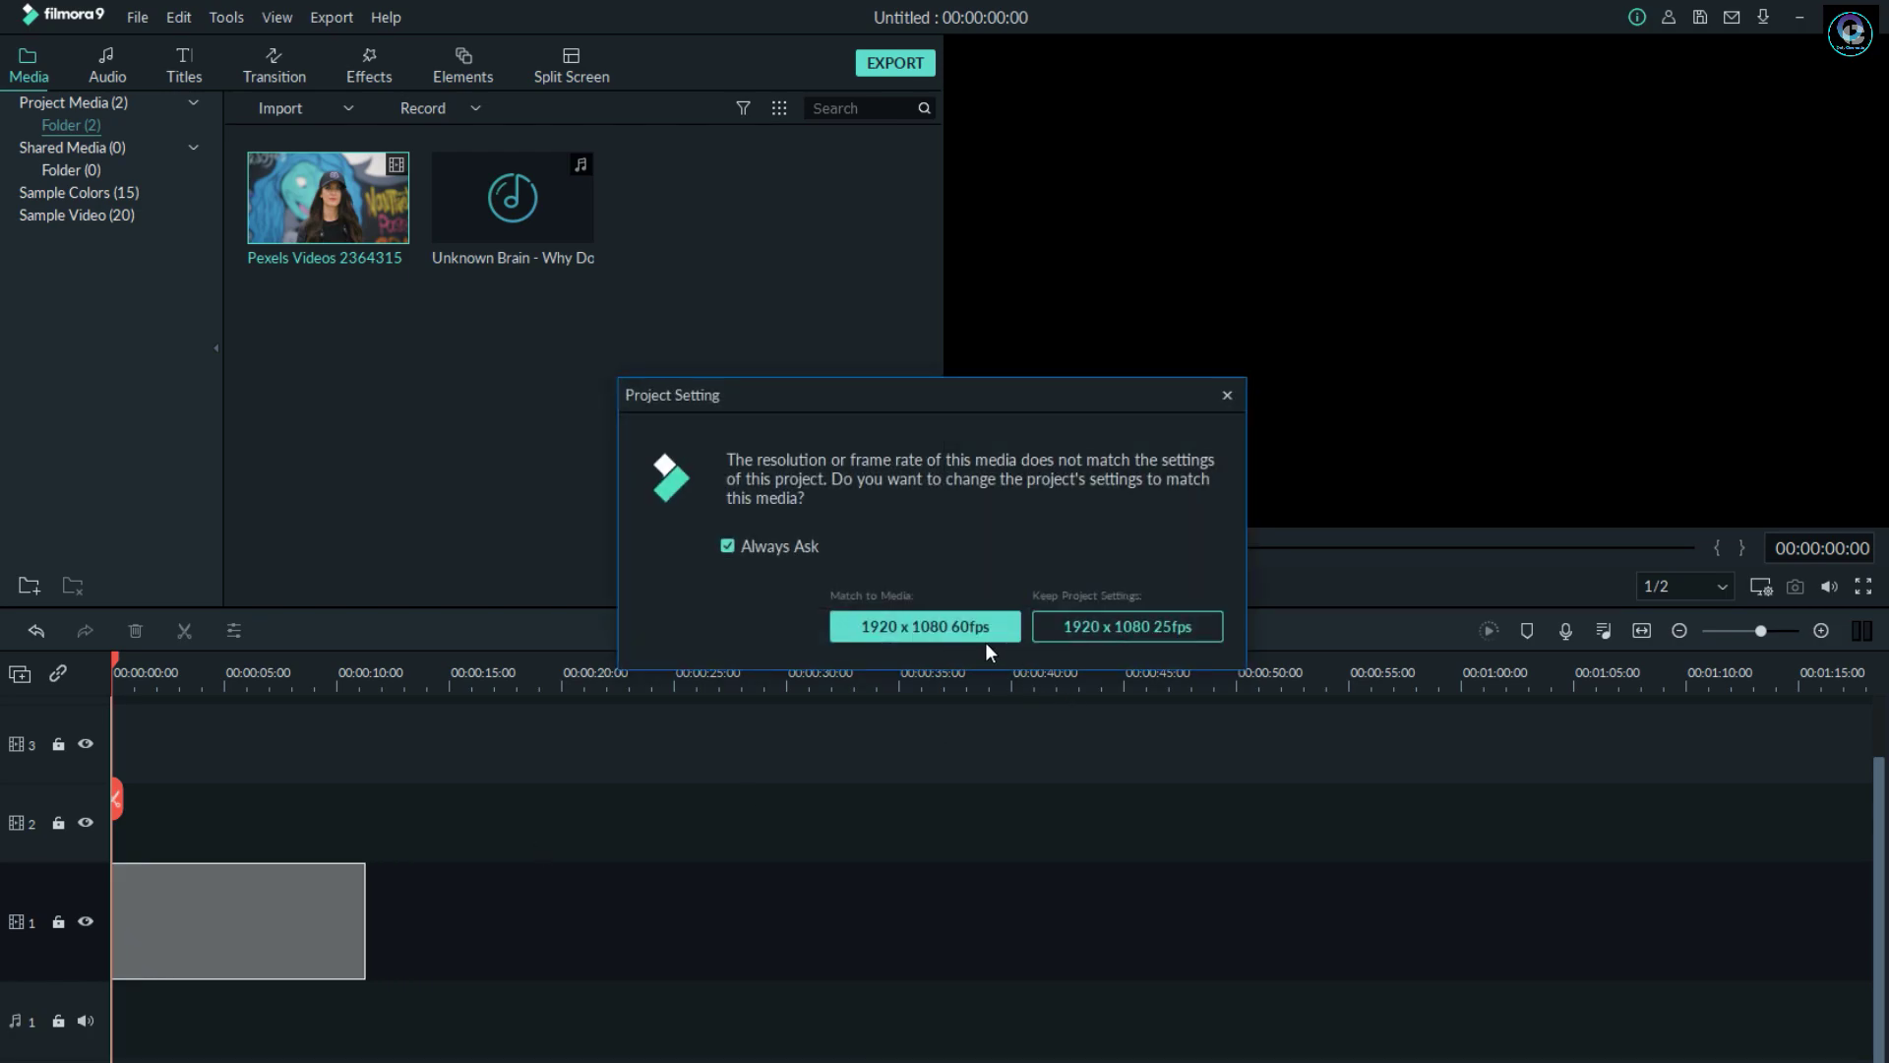
pyautogui.click(972, 633)
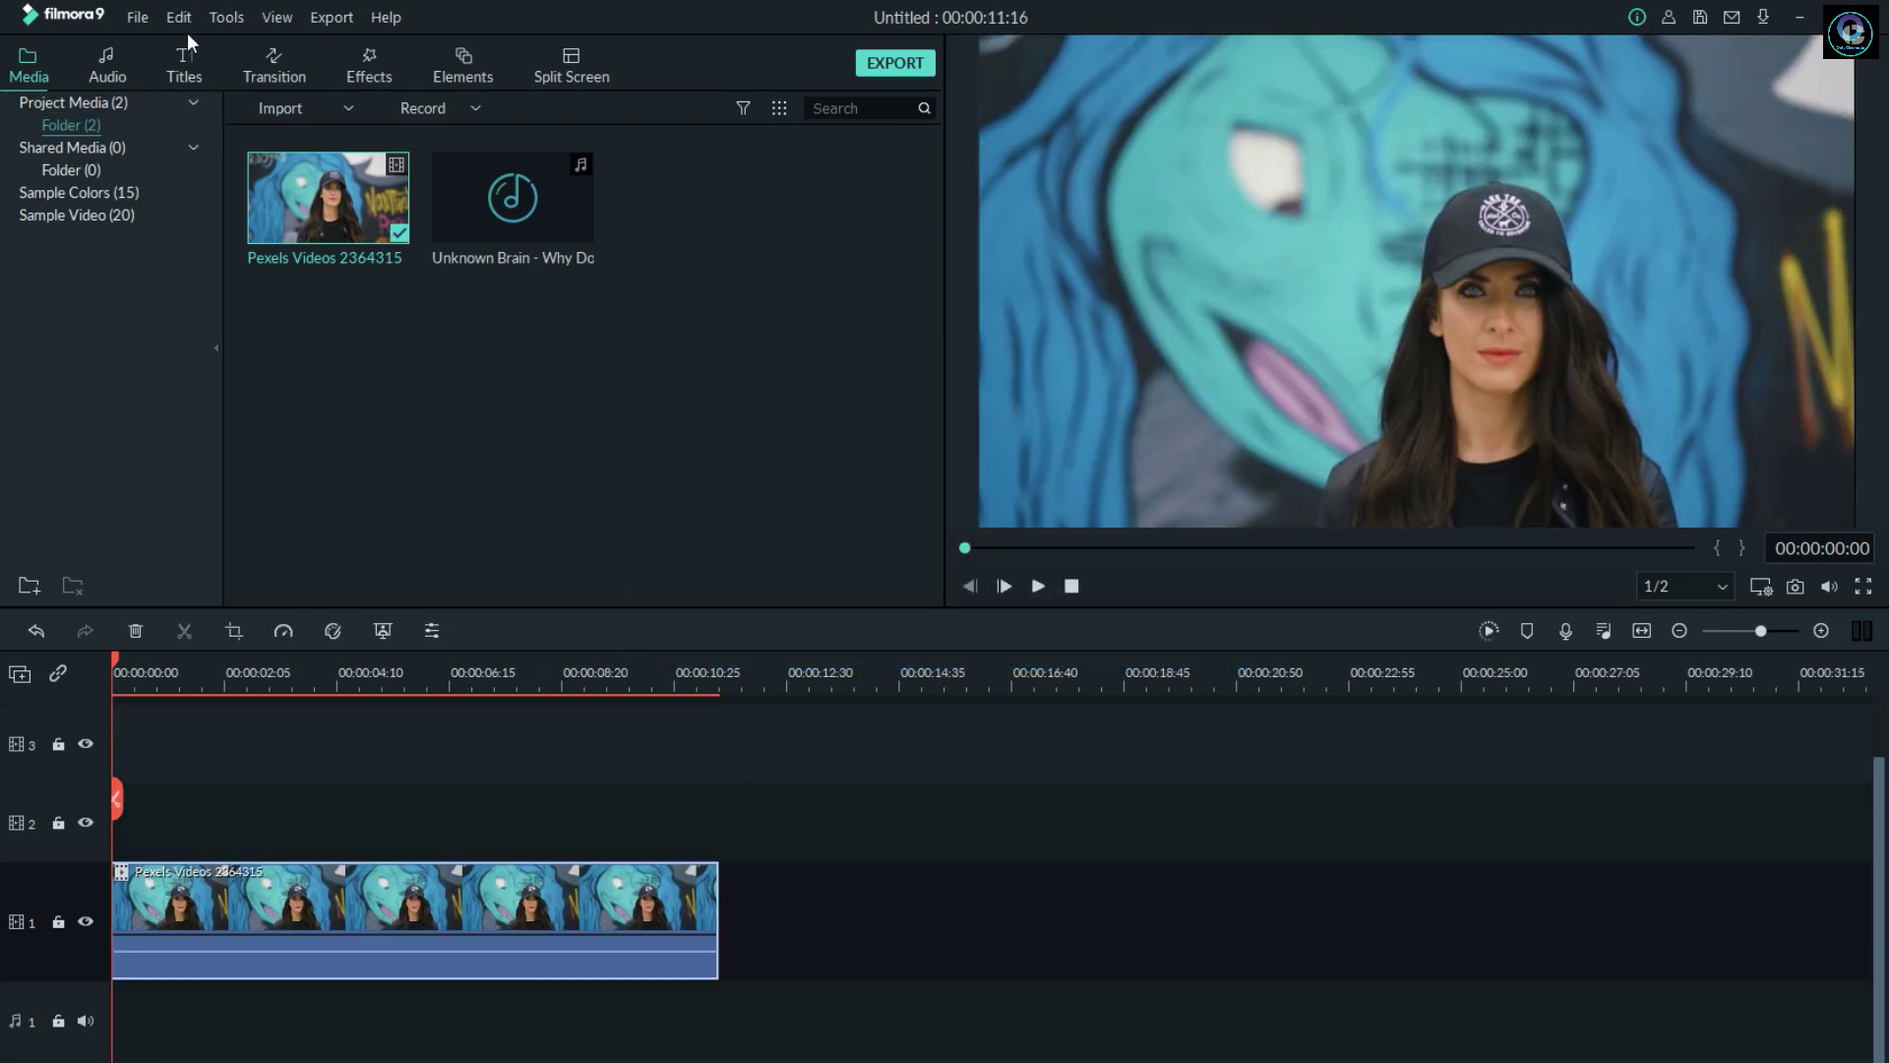
# Step: Confirm the 1920x1080, 60 fps values in File > Project Settings
pyautogui.click(138, 18)
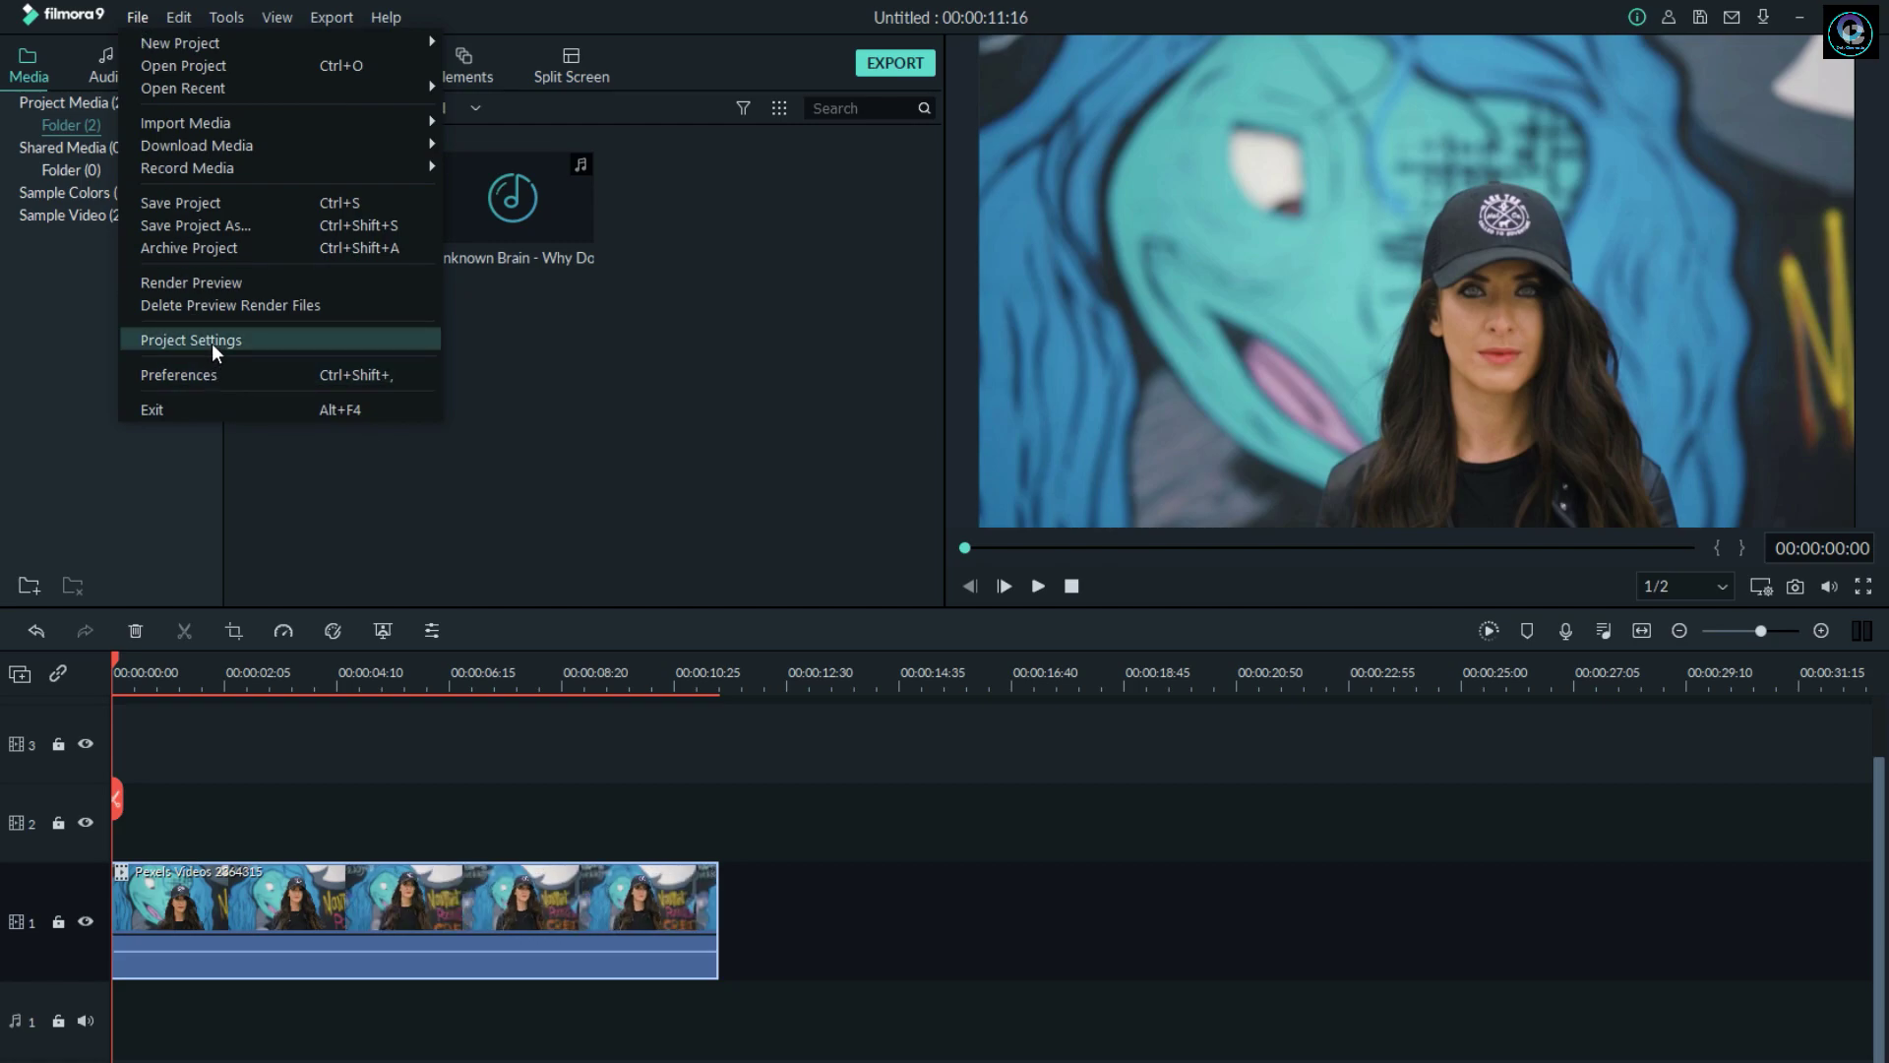
pyautogui.click(215, 341)
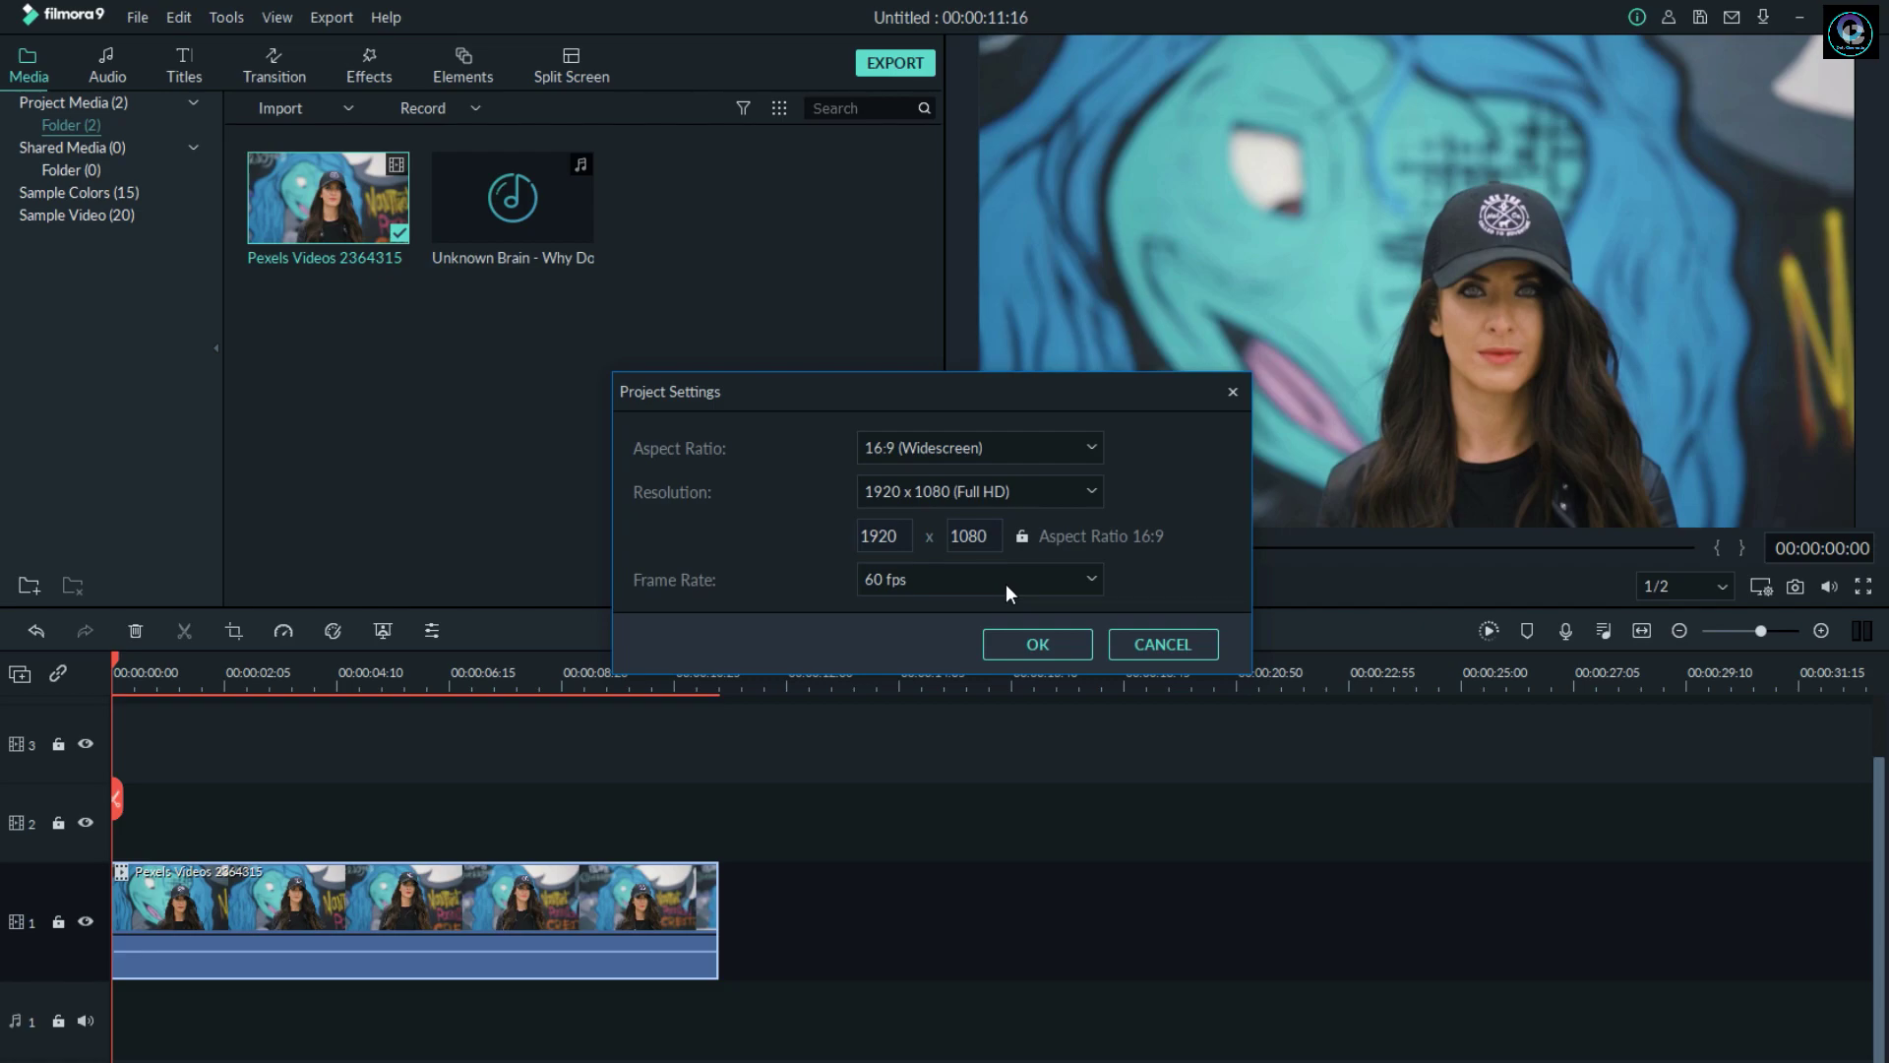
pyautogui.click(1048, 645)
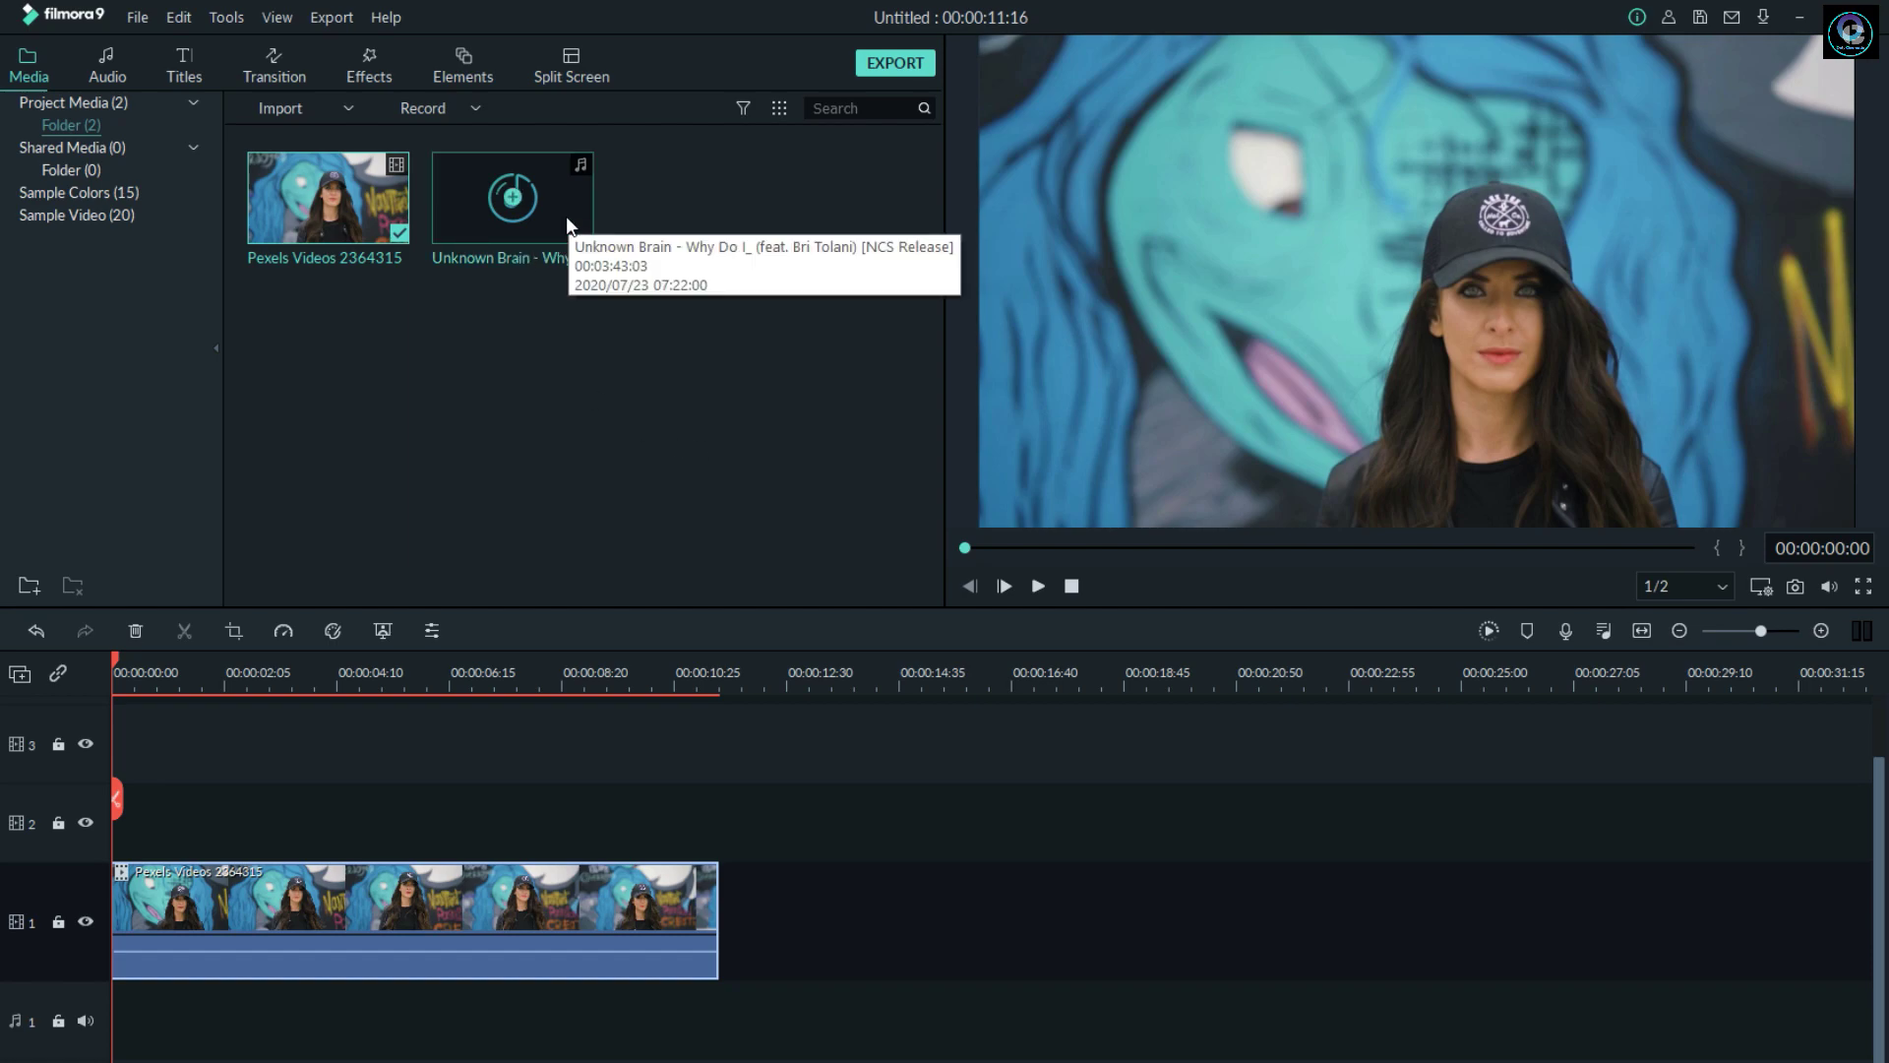
# Step: Put the Unknown Brain song on audio track 1 and set the graffiti clip to Slow 0.5x
pyautogui.moveTo(567, 225); pyautogui.dragTo(116, 987)
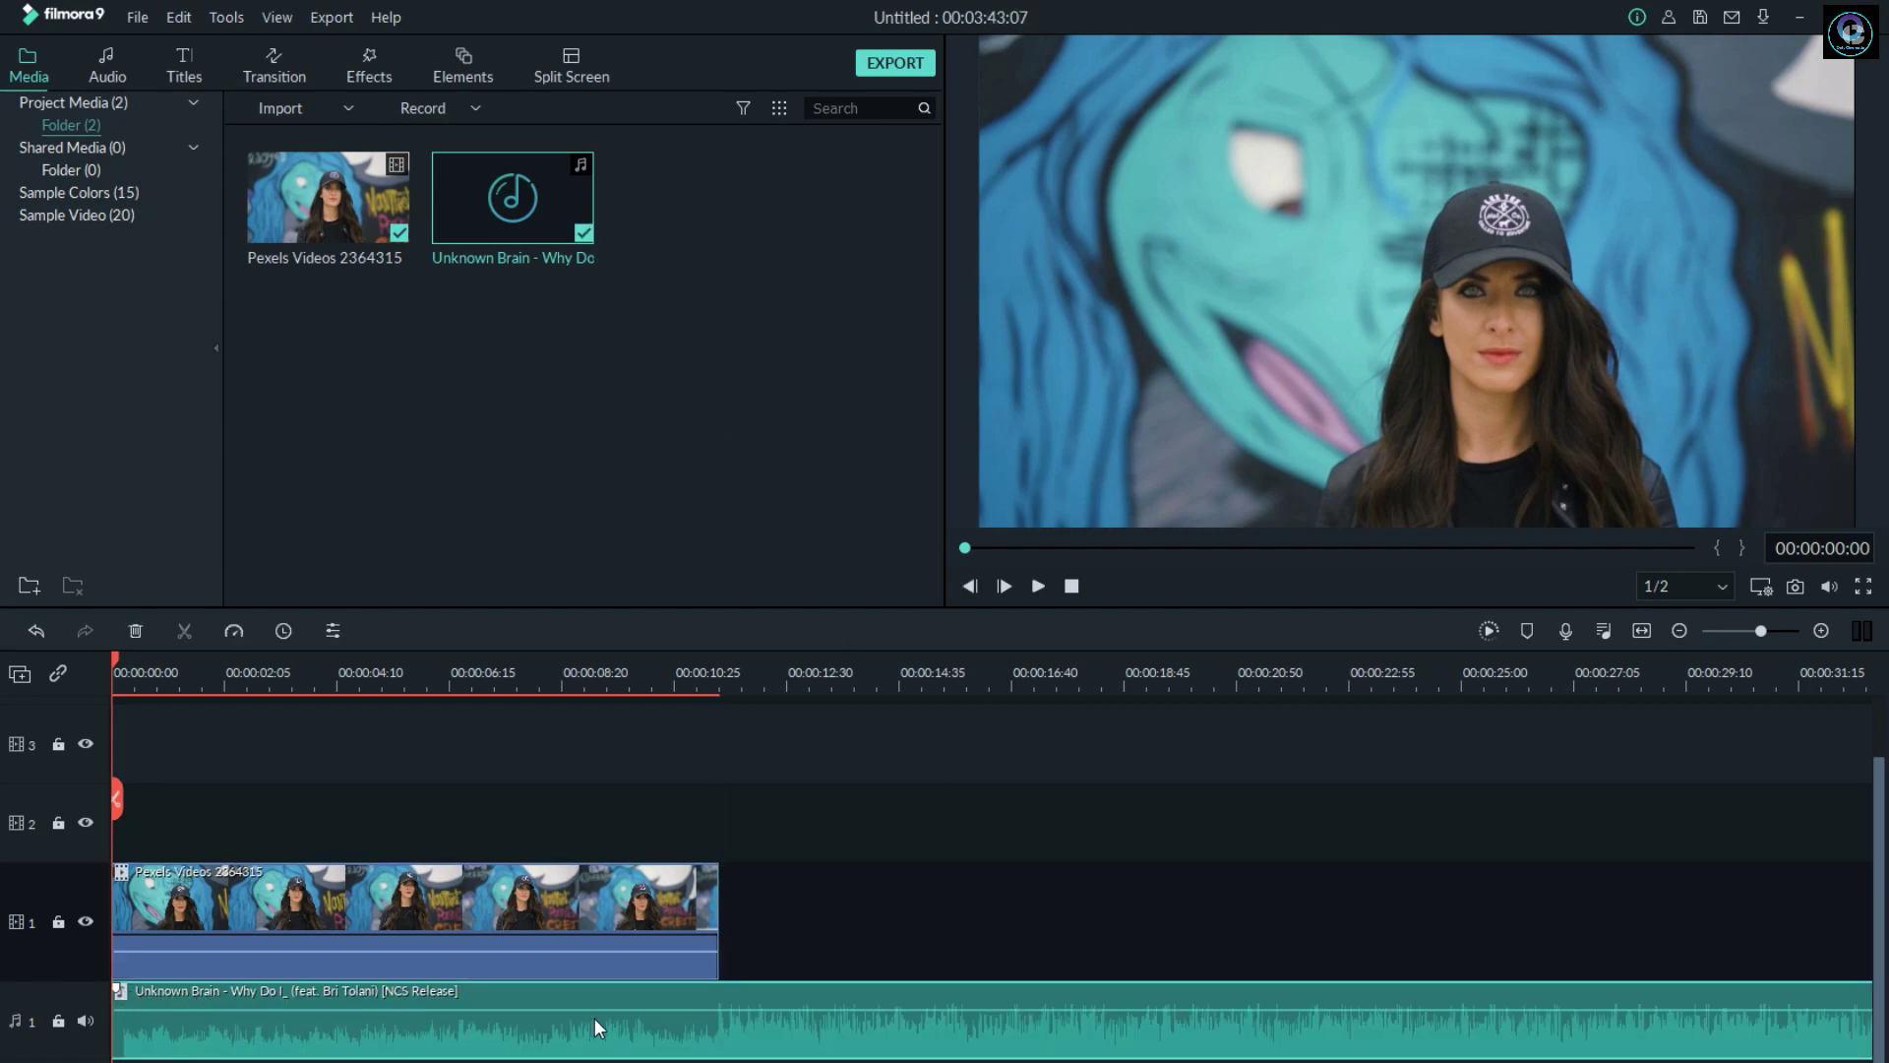
pyautogui.click(512, 915)
pyautogui.click(283, 630)
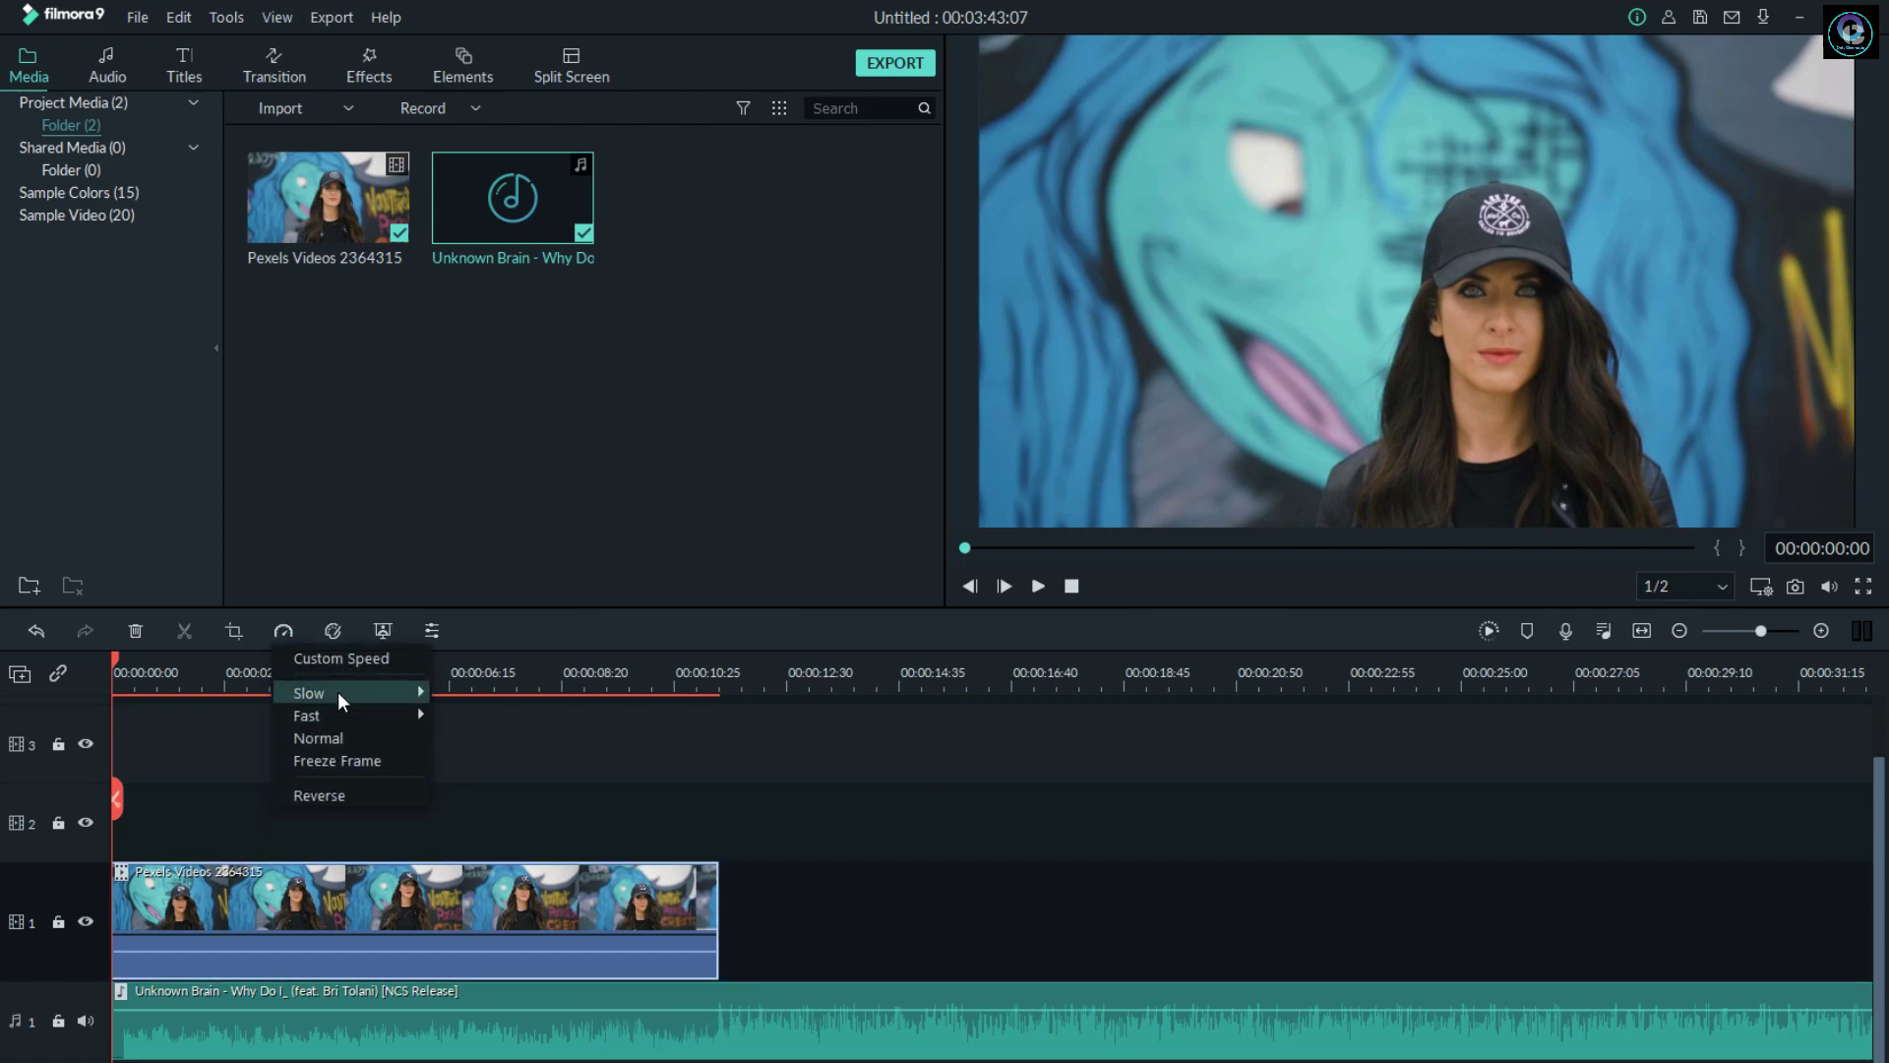
pyautogui.moveTo(338, 693)
pyautogui.click(504, 695)
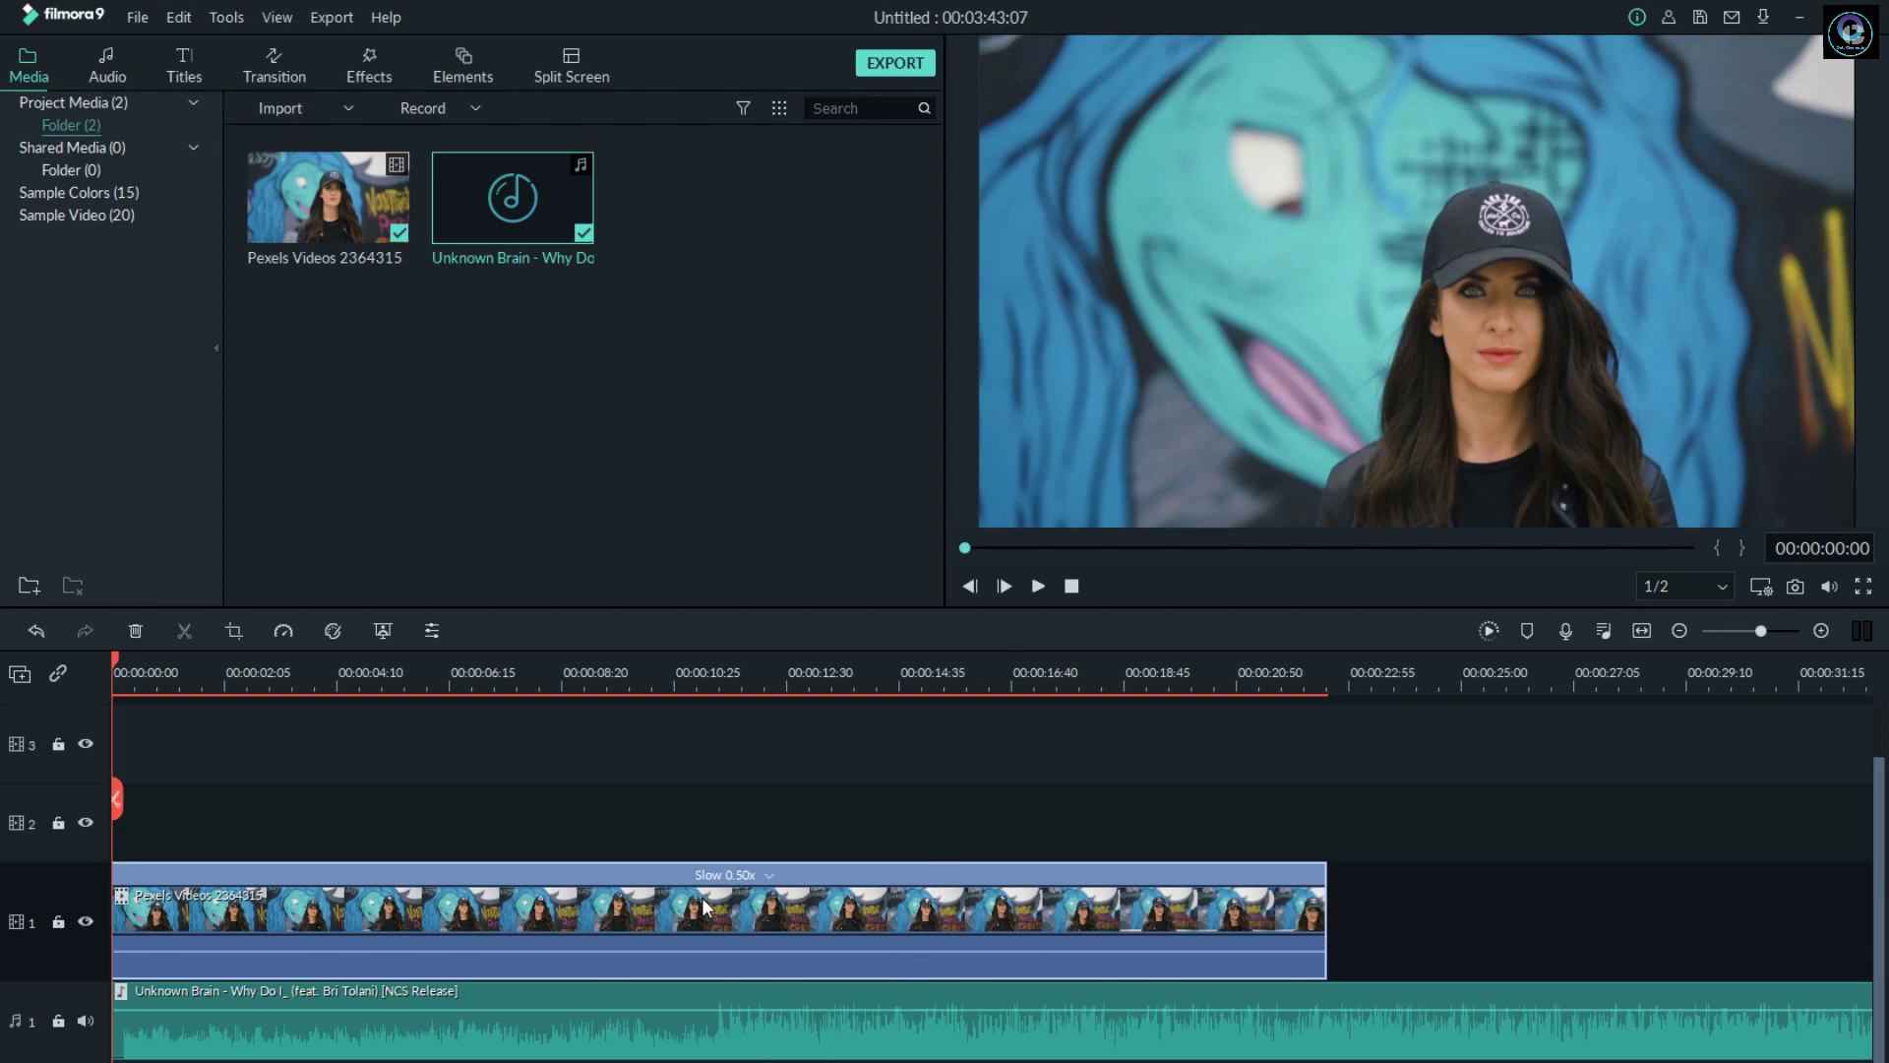
# Step: Play the slowed clip with music, pause, and set the playhead to the 00:00:11:13 beat
pyautogui.click(1038, 587)
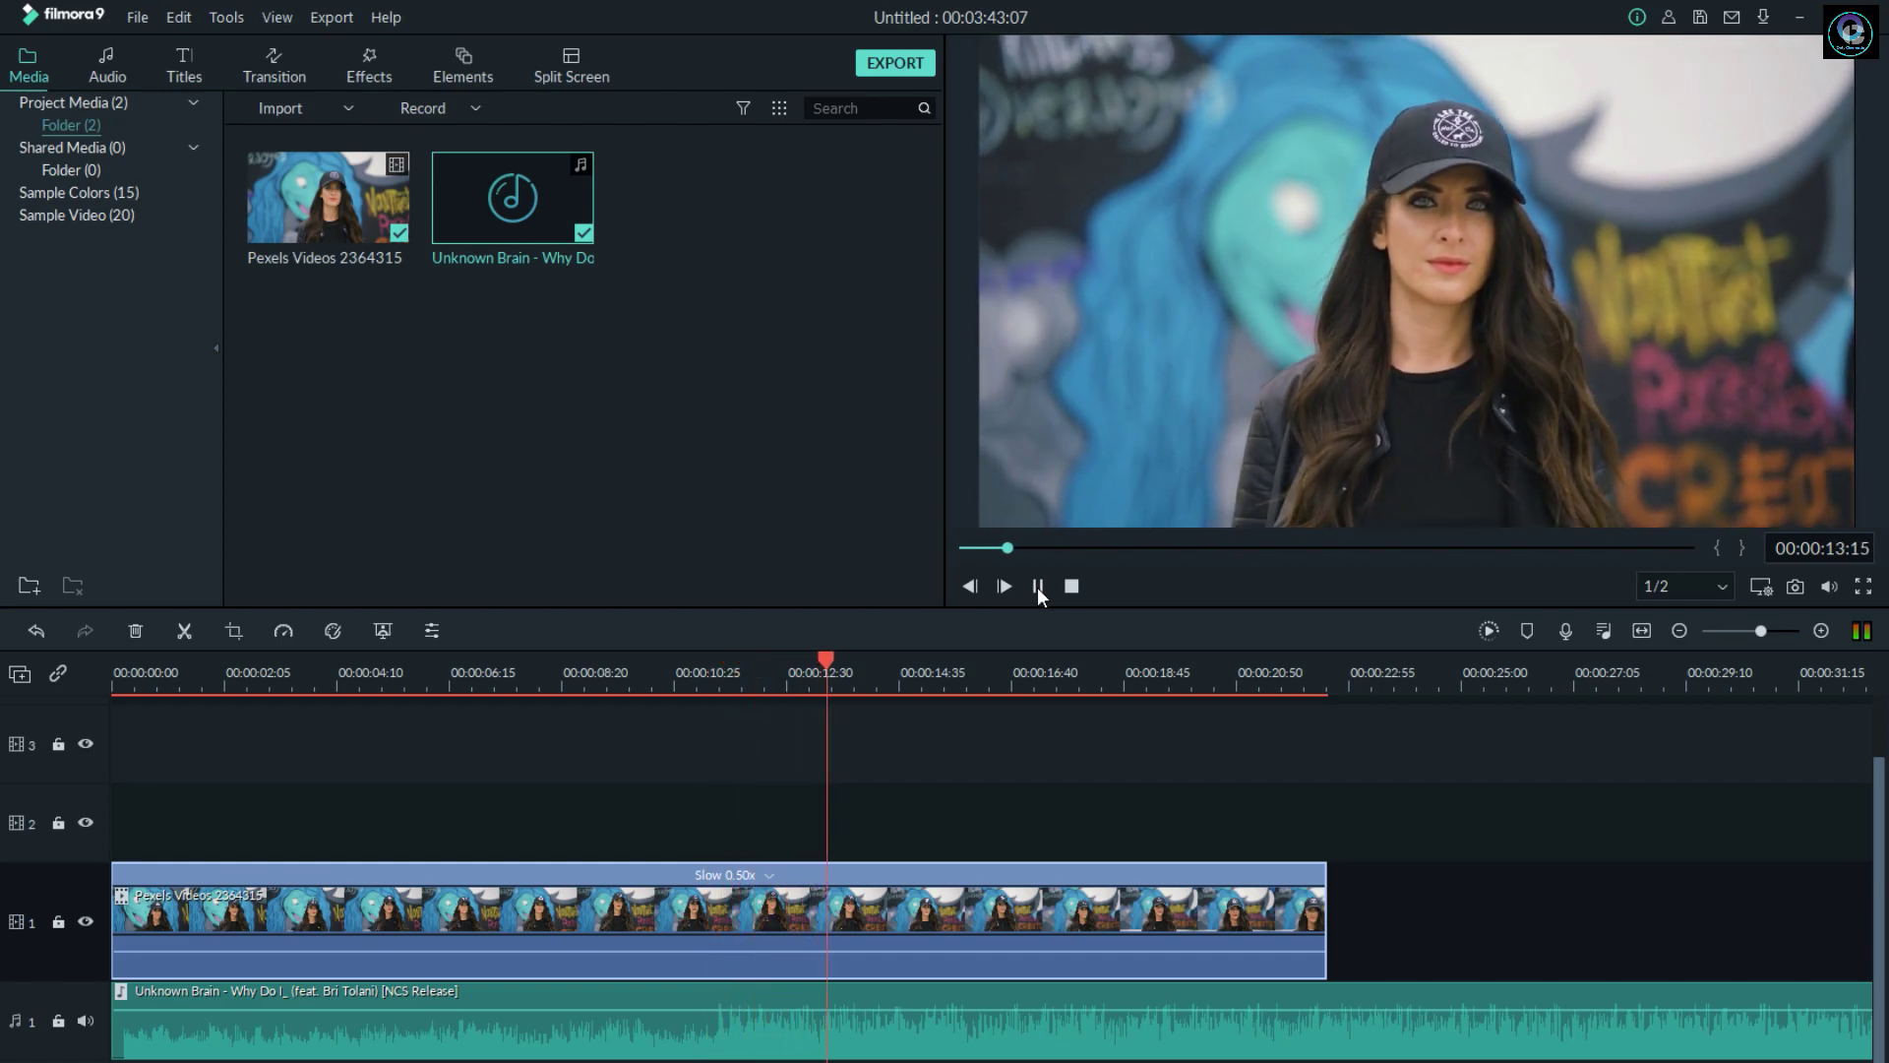
pyautogui.click(1037, 586)
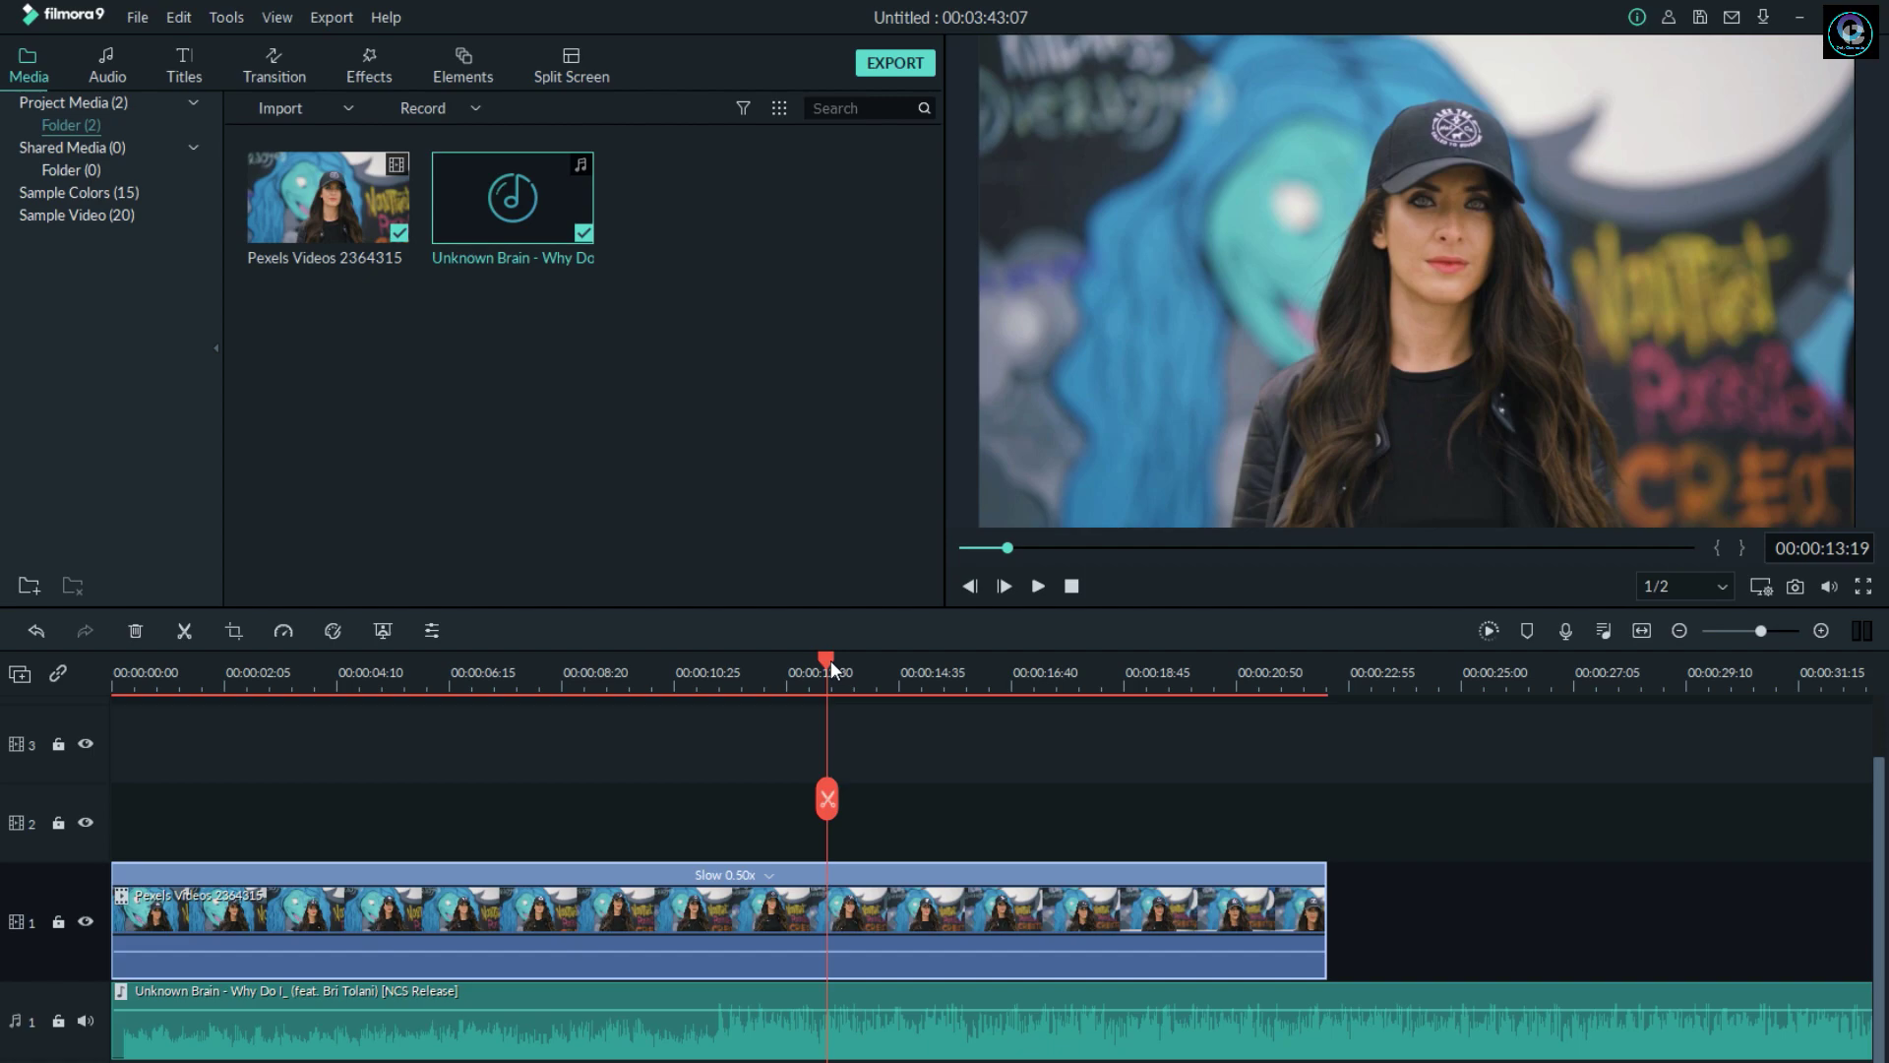
pyautogui.moveTo(829, 658); pyautogui.dragTo(753, 771)
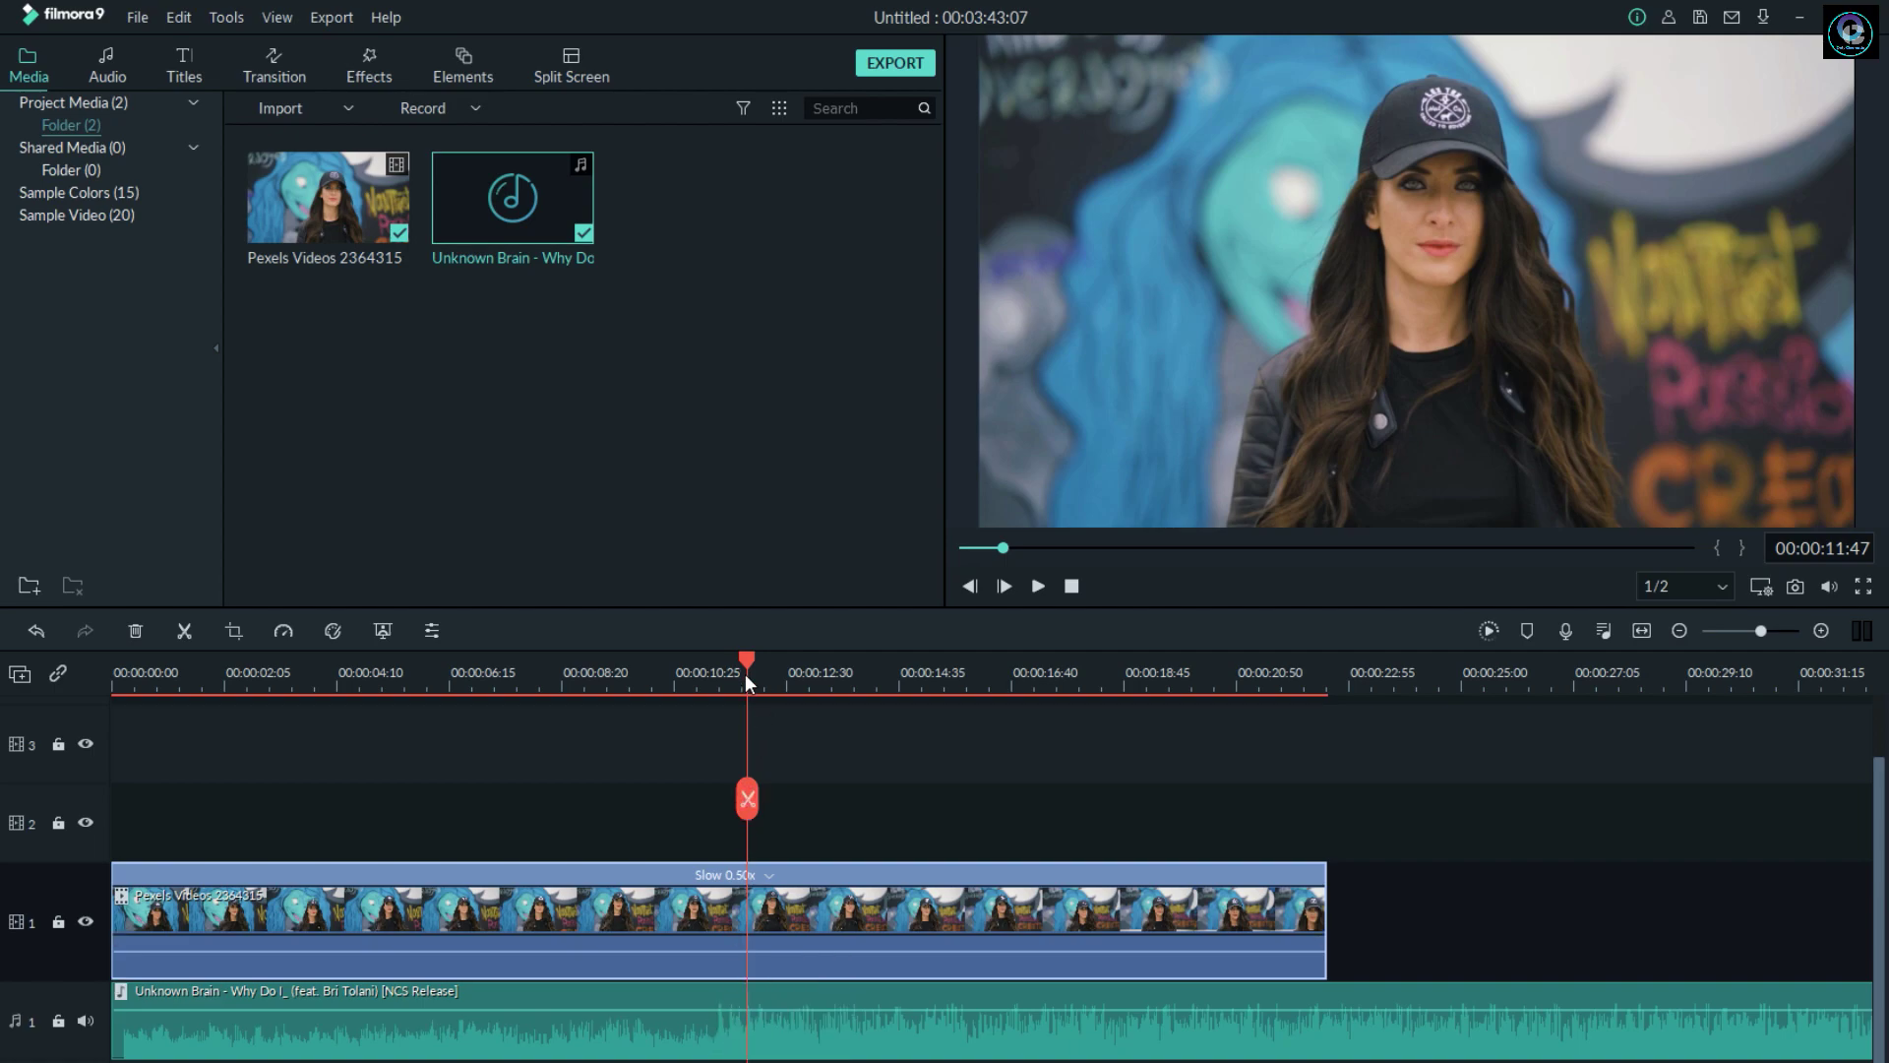
pyautogui.moveTo(744, 660); pyautogui.dragTo(718, 657)
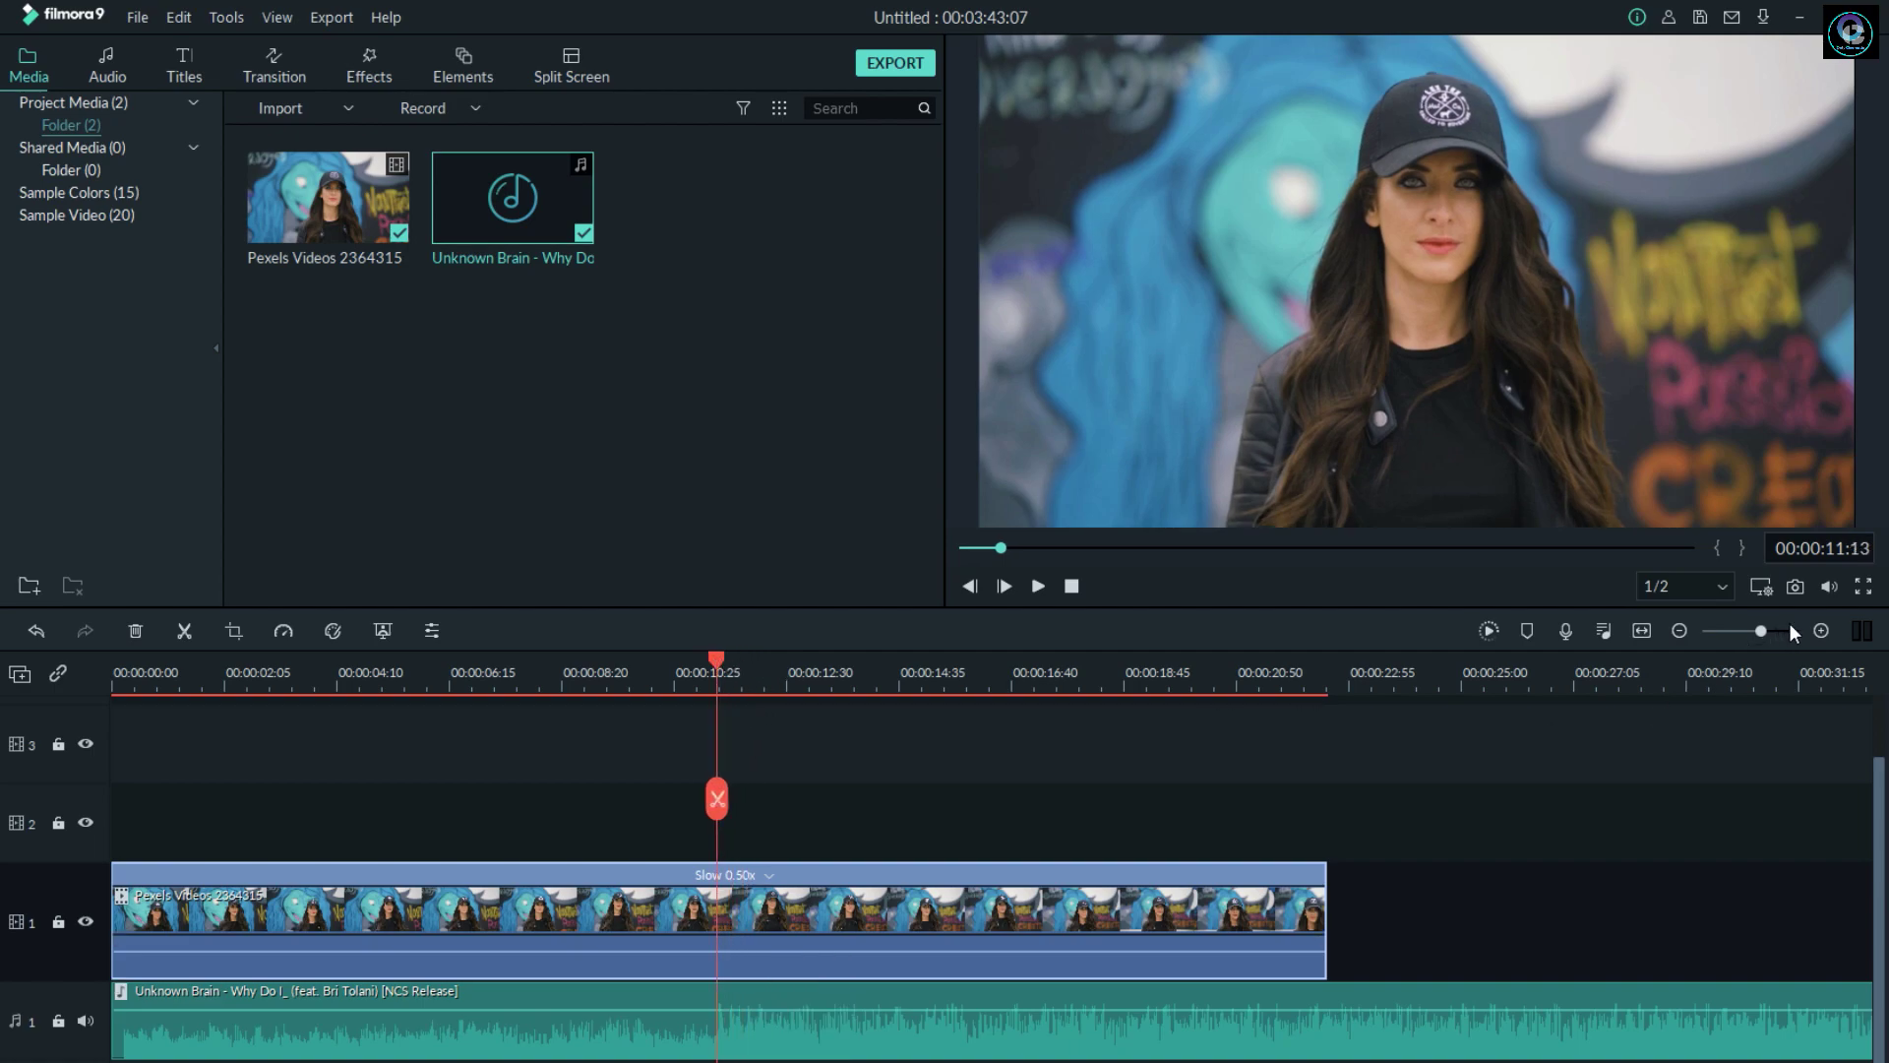
pyautogui.click(1821, 631)
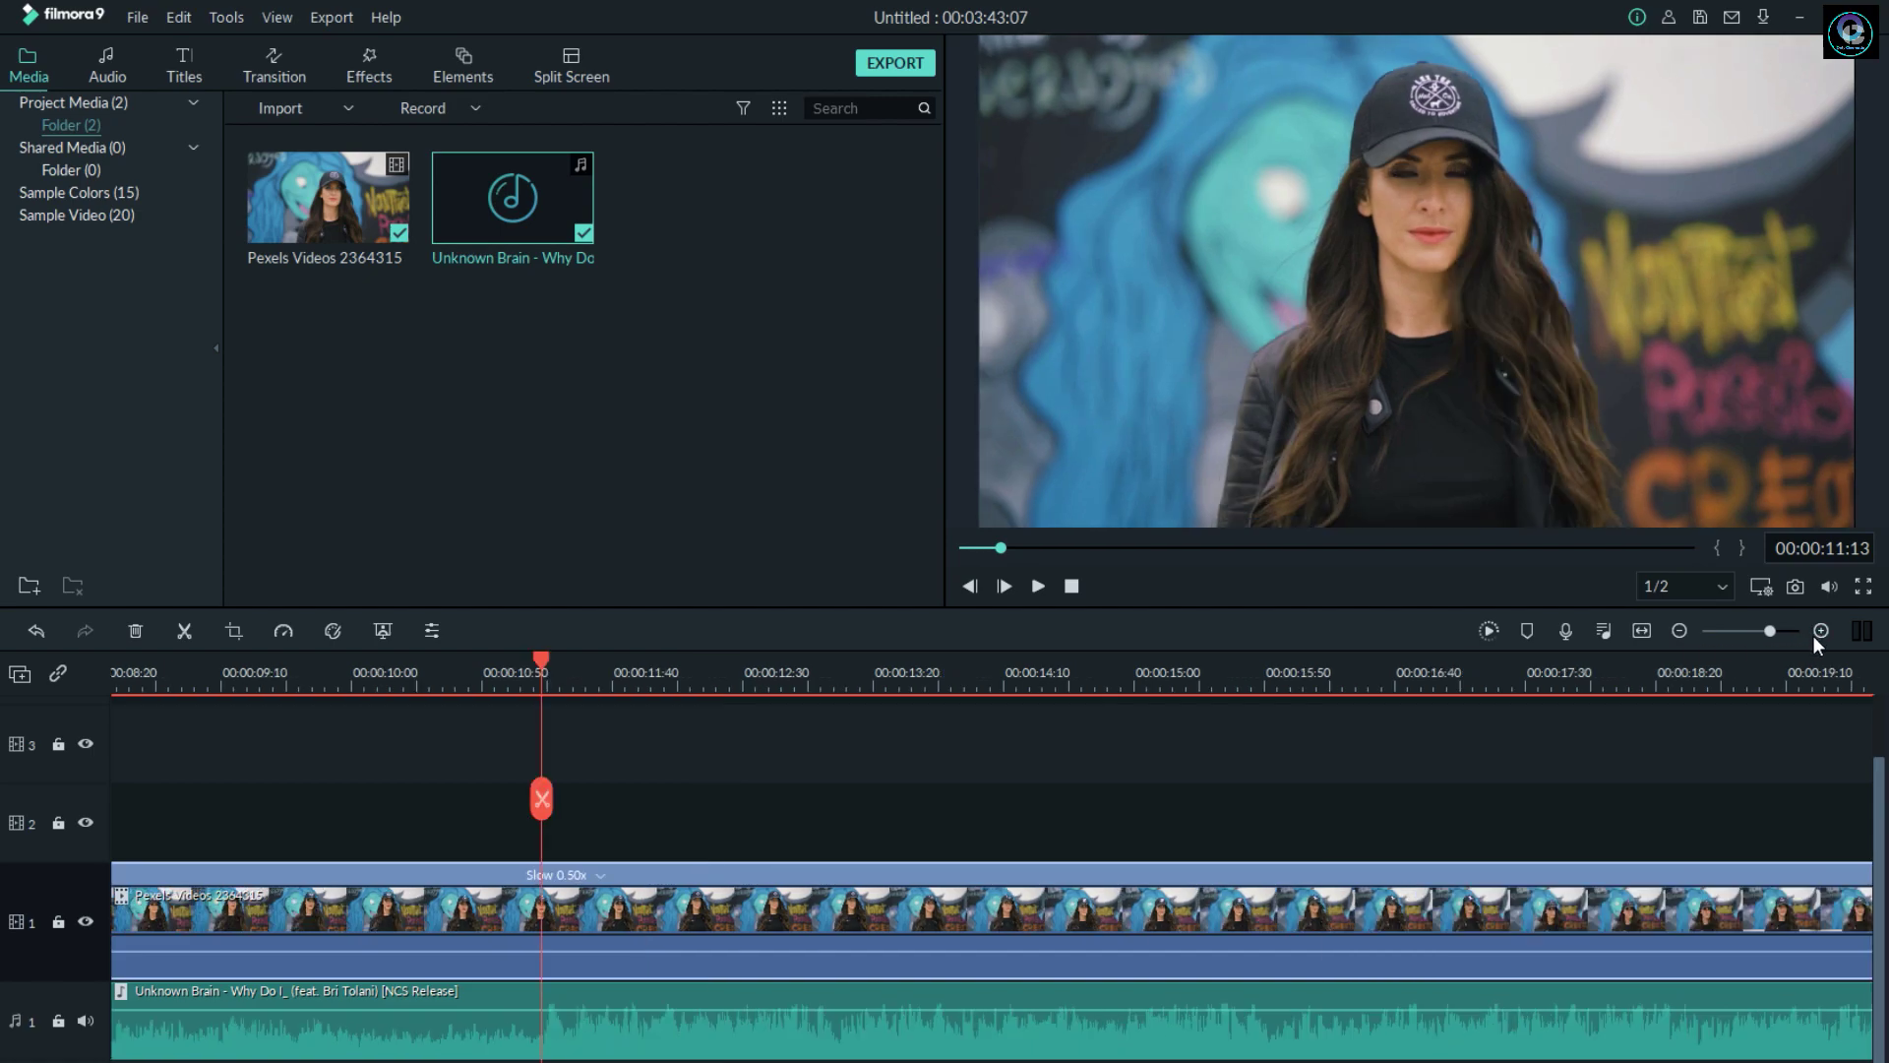
pyautogui.click(548, 653)
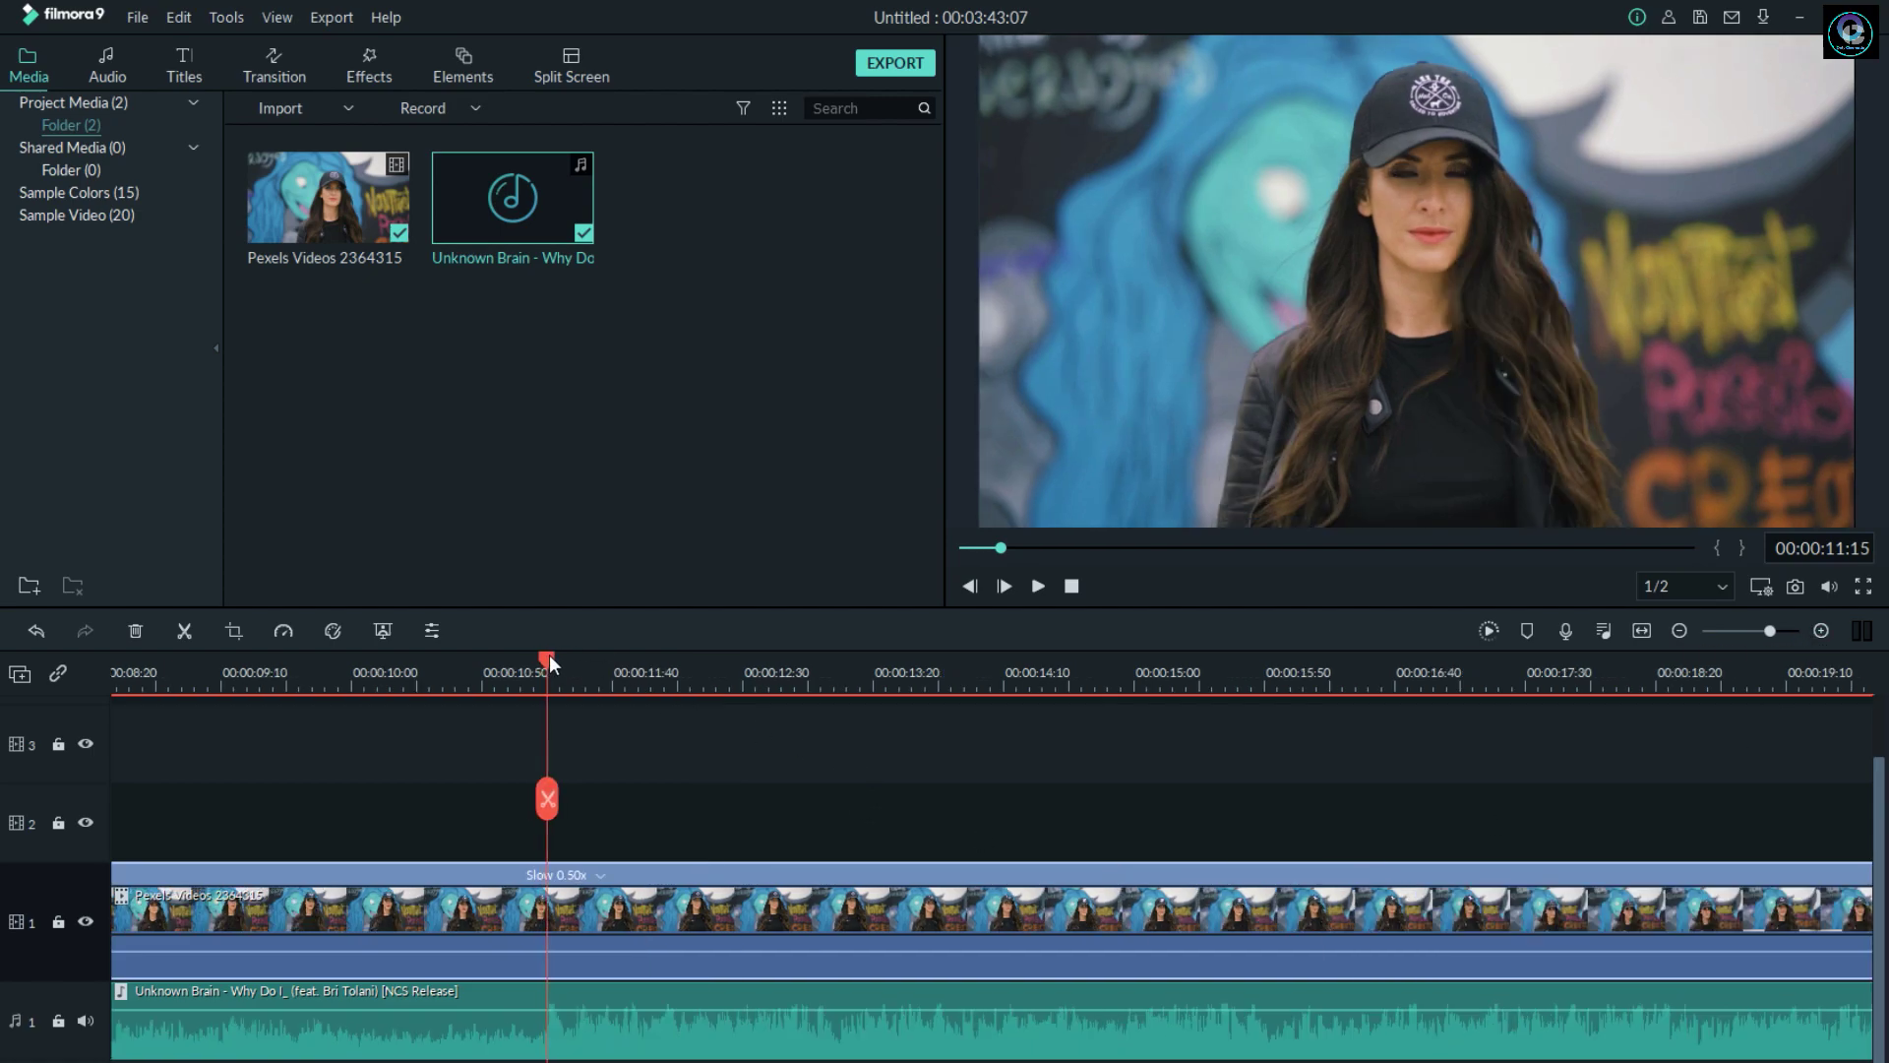
pyautogui.click(548, 799)
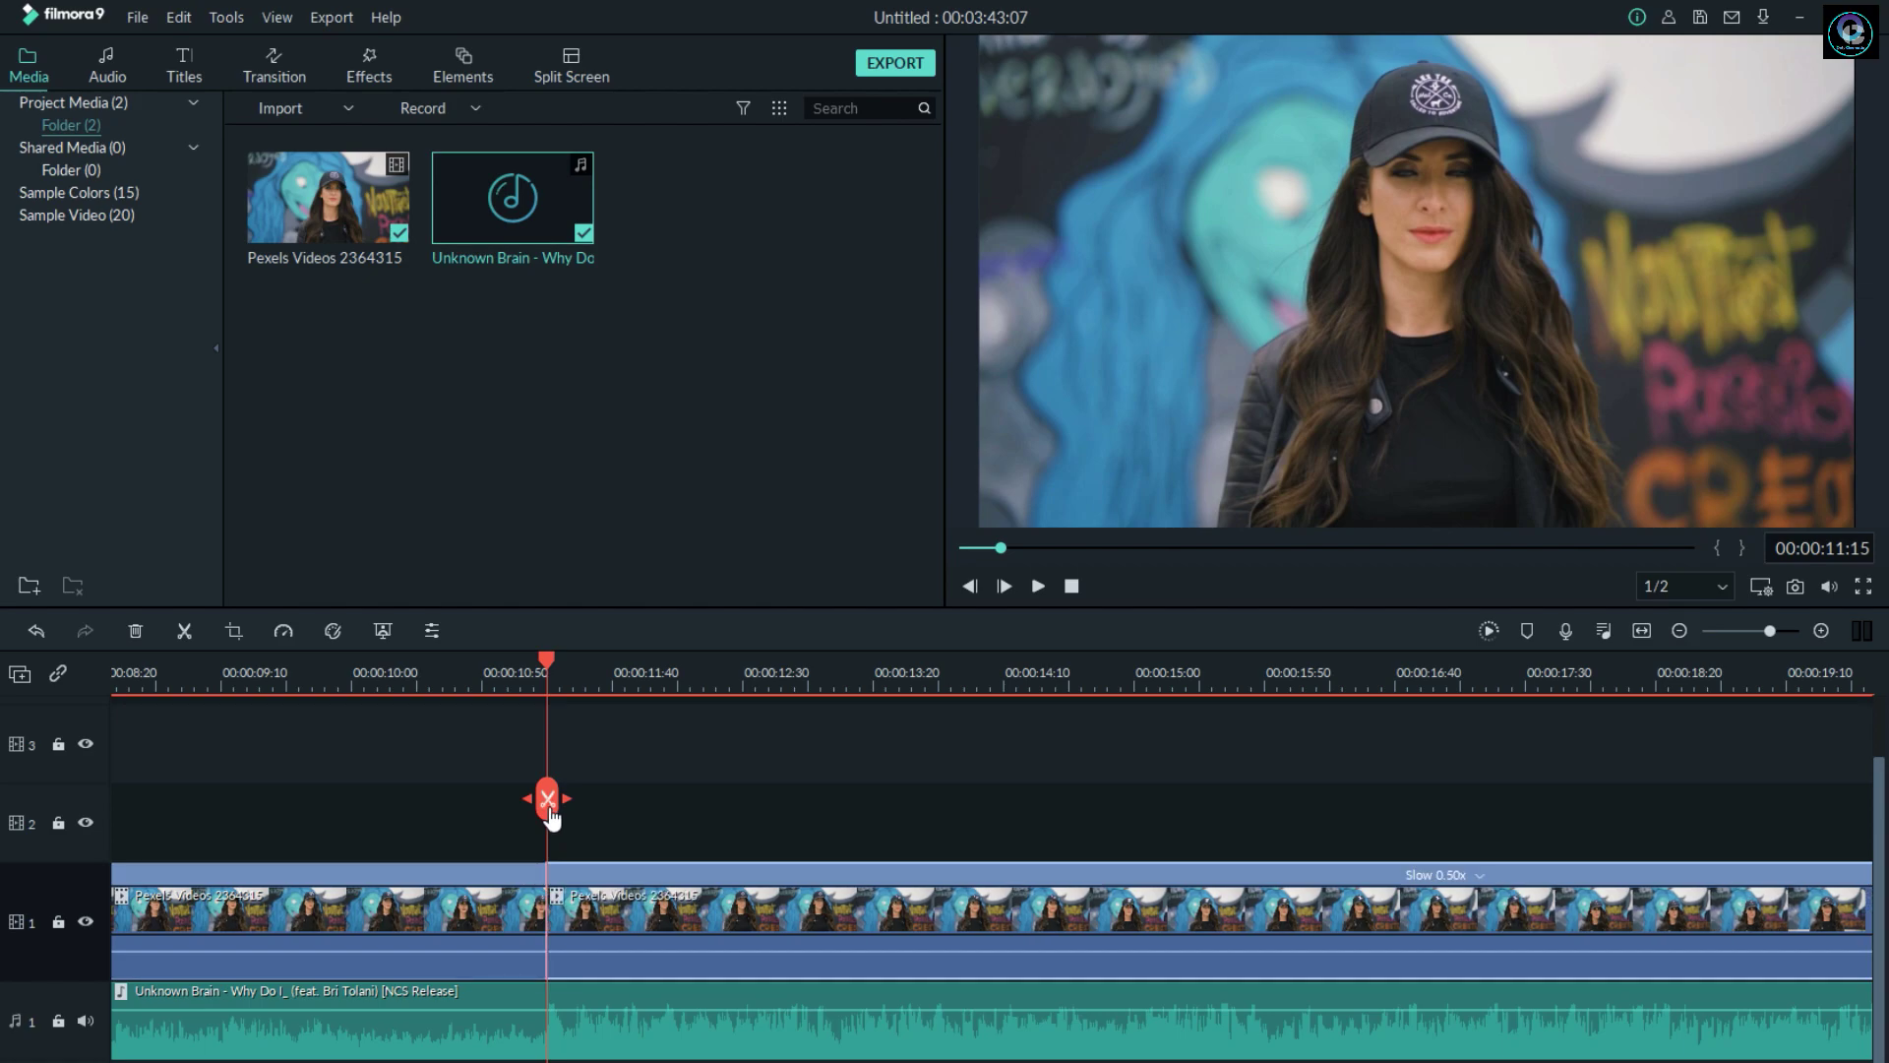
pyautogui.moveTo(545, 664); pyautogui.dragTo(564, 659)
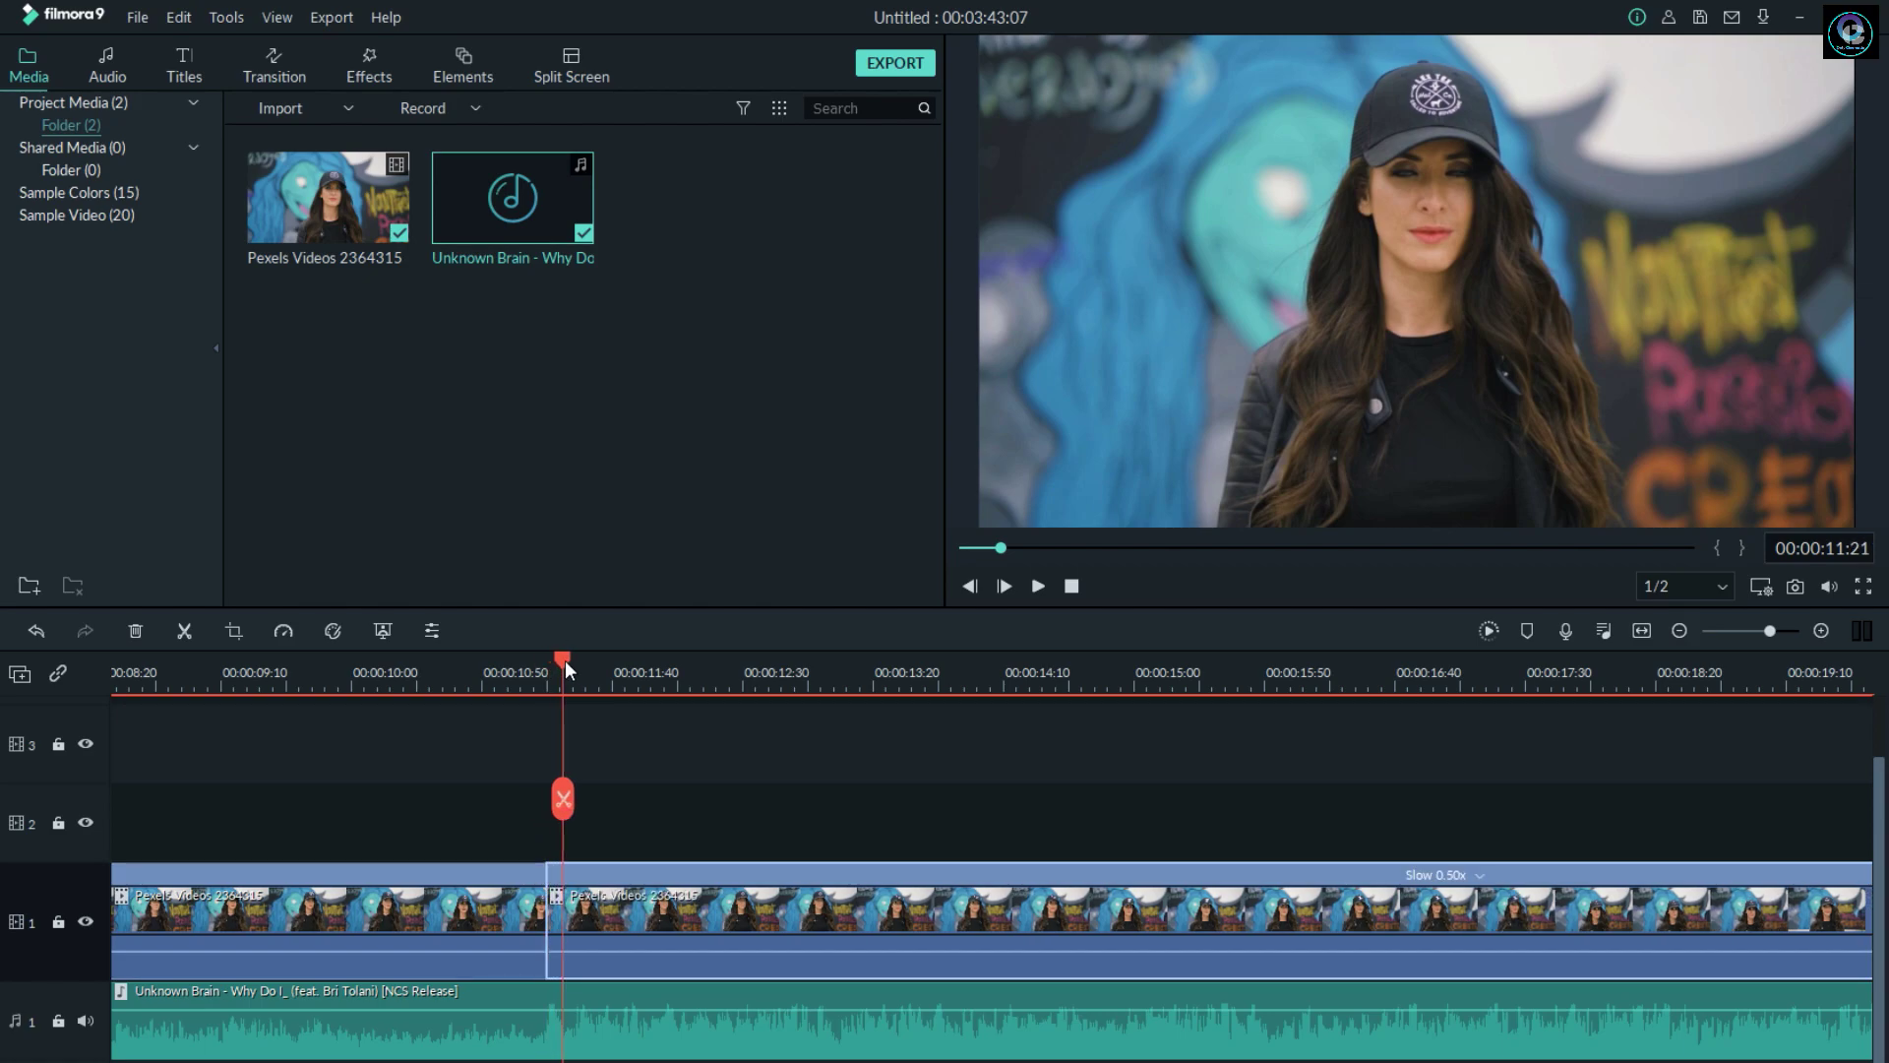
pyautogui.click(563, 799)
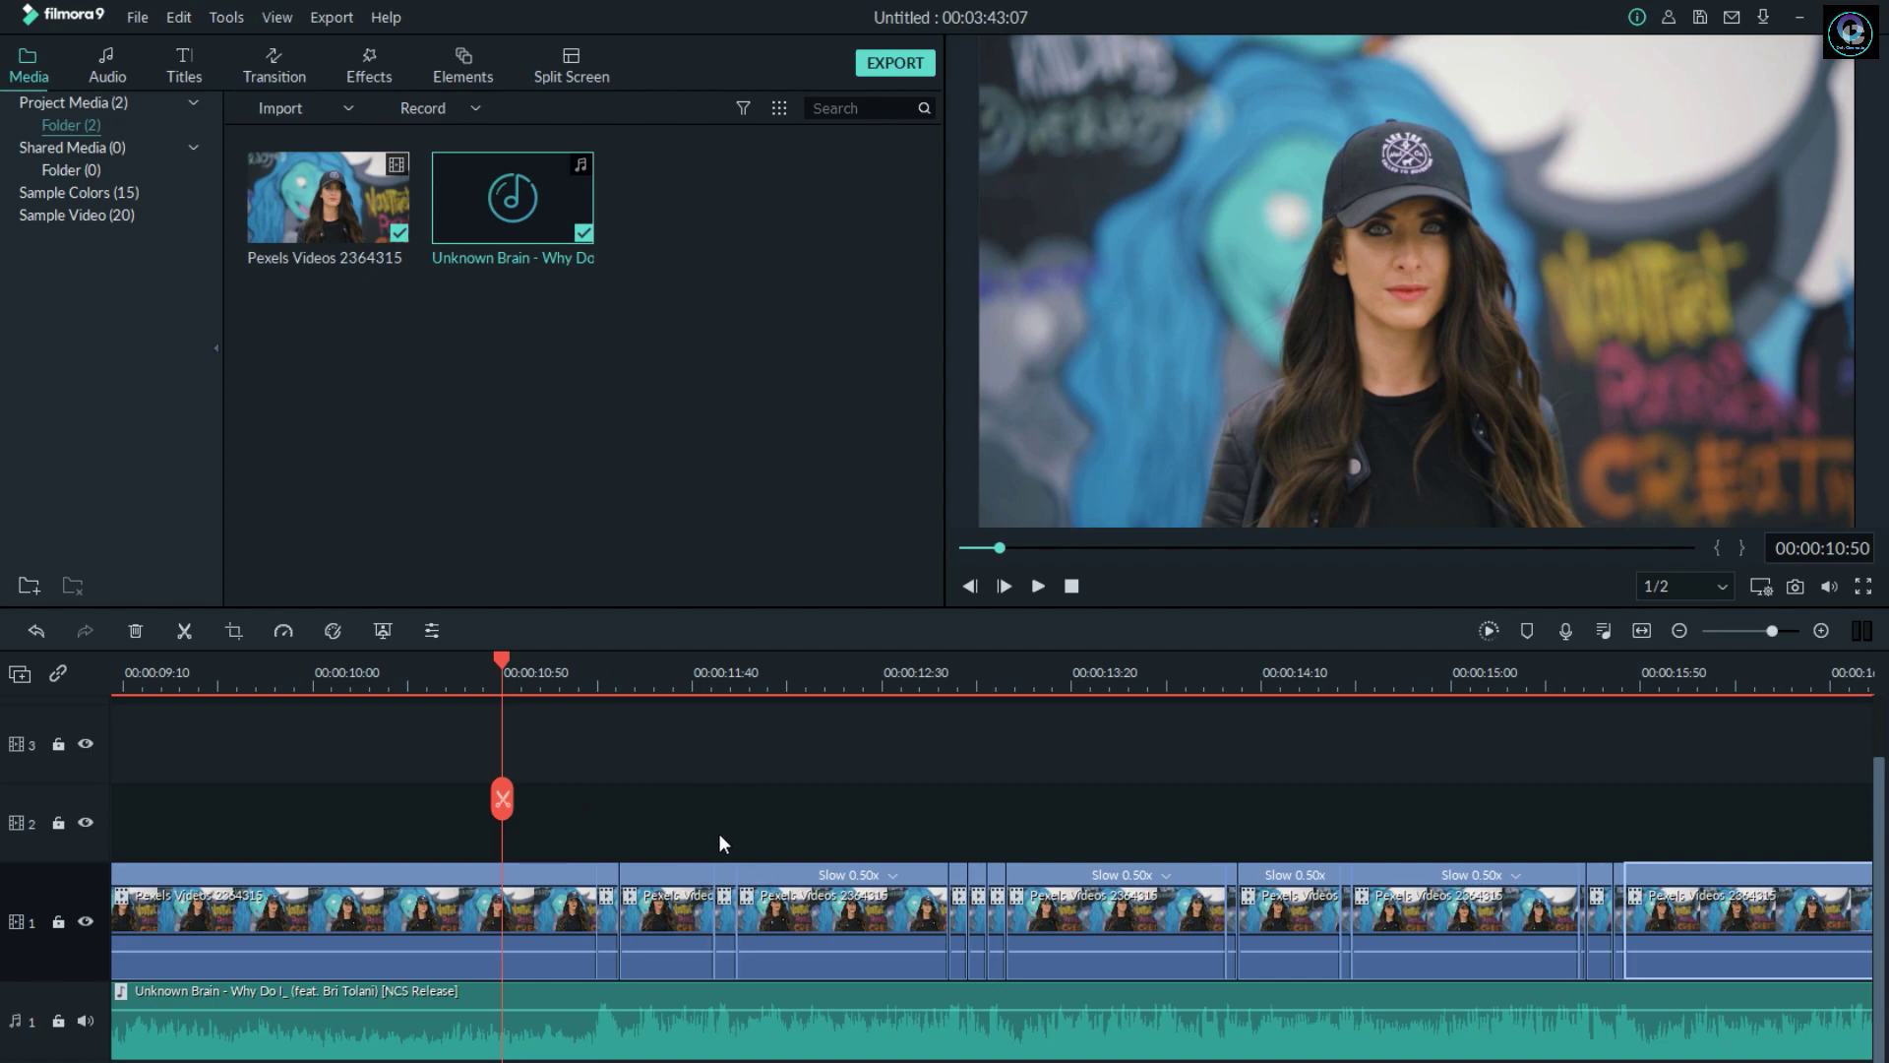
pyautogui.click(607, 910)
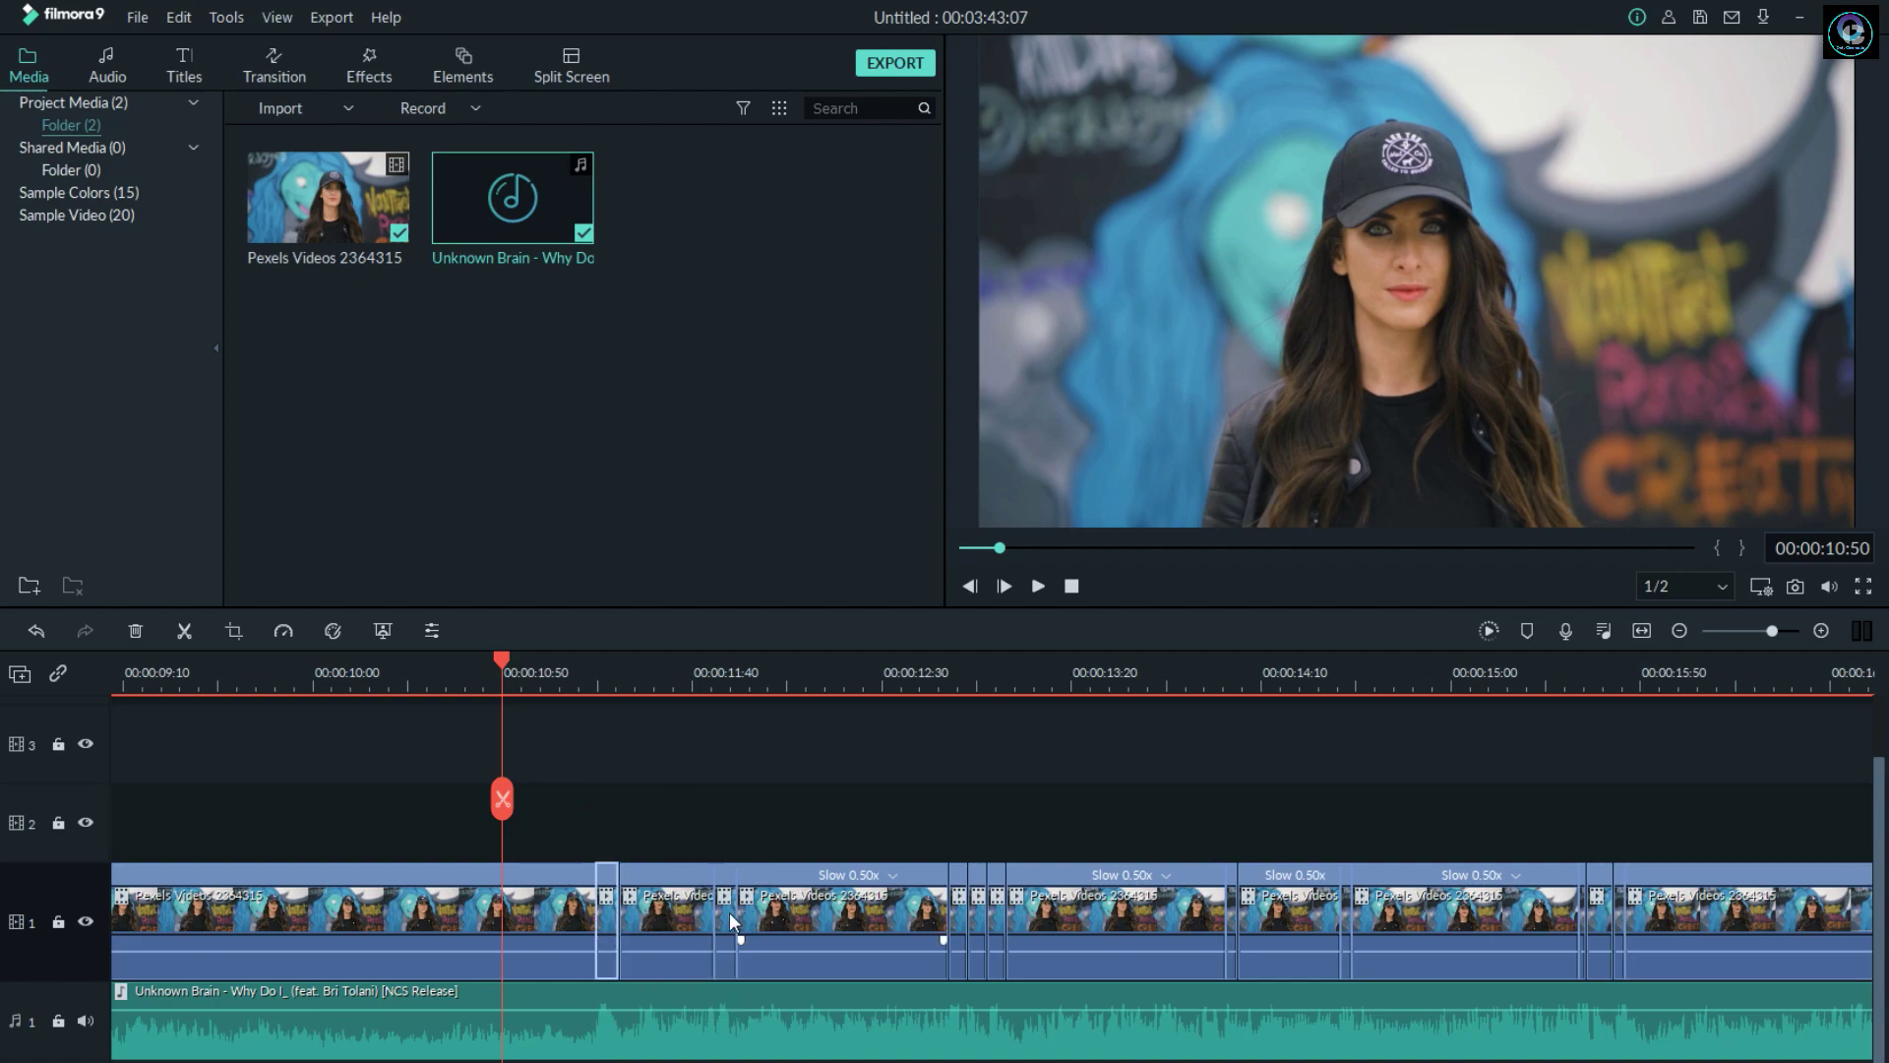
pyautogui.click(729, 912)
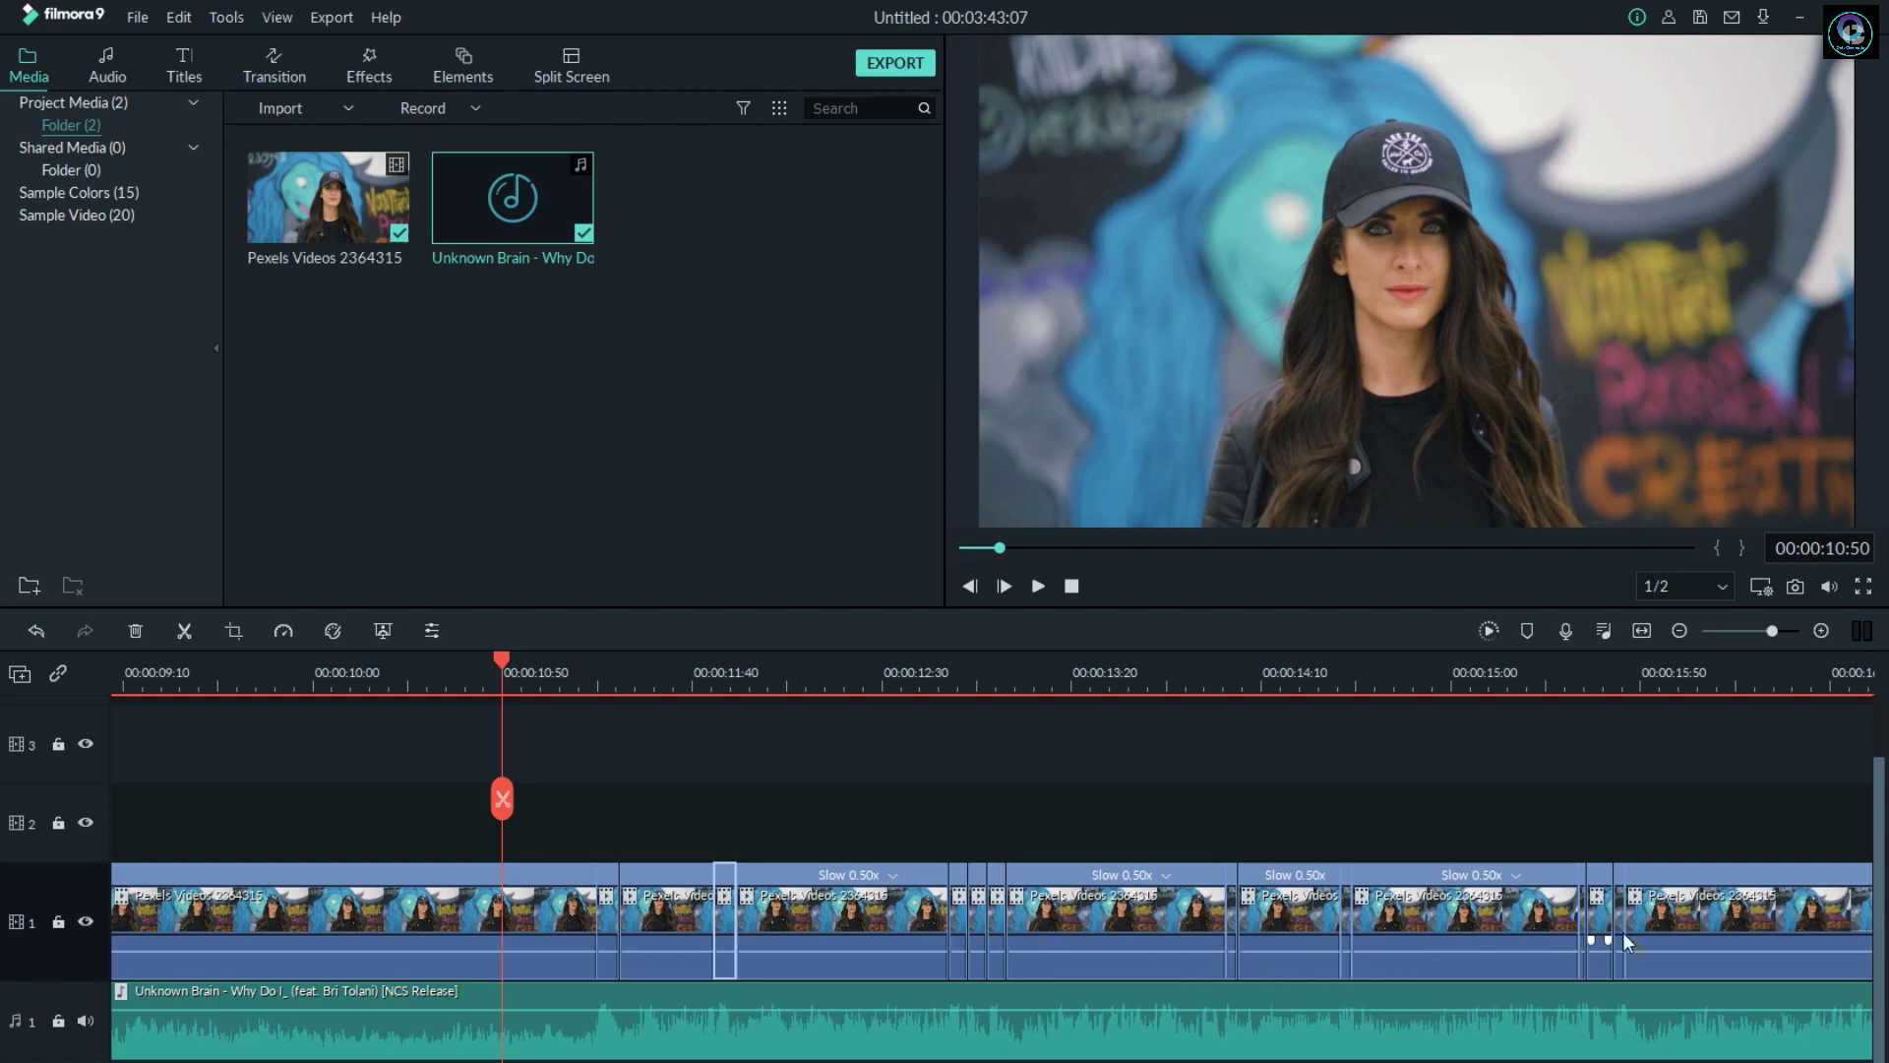
pyautogui.click(976, 907)
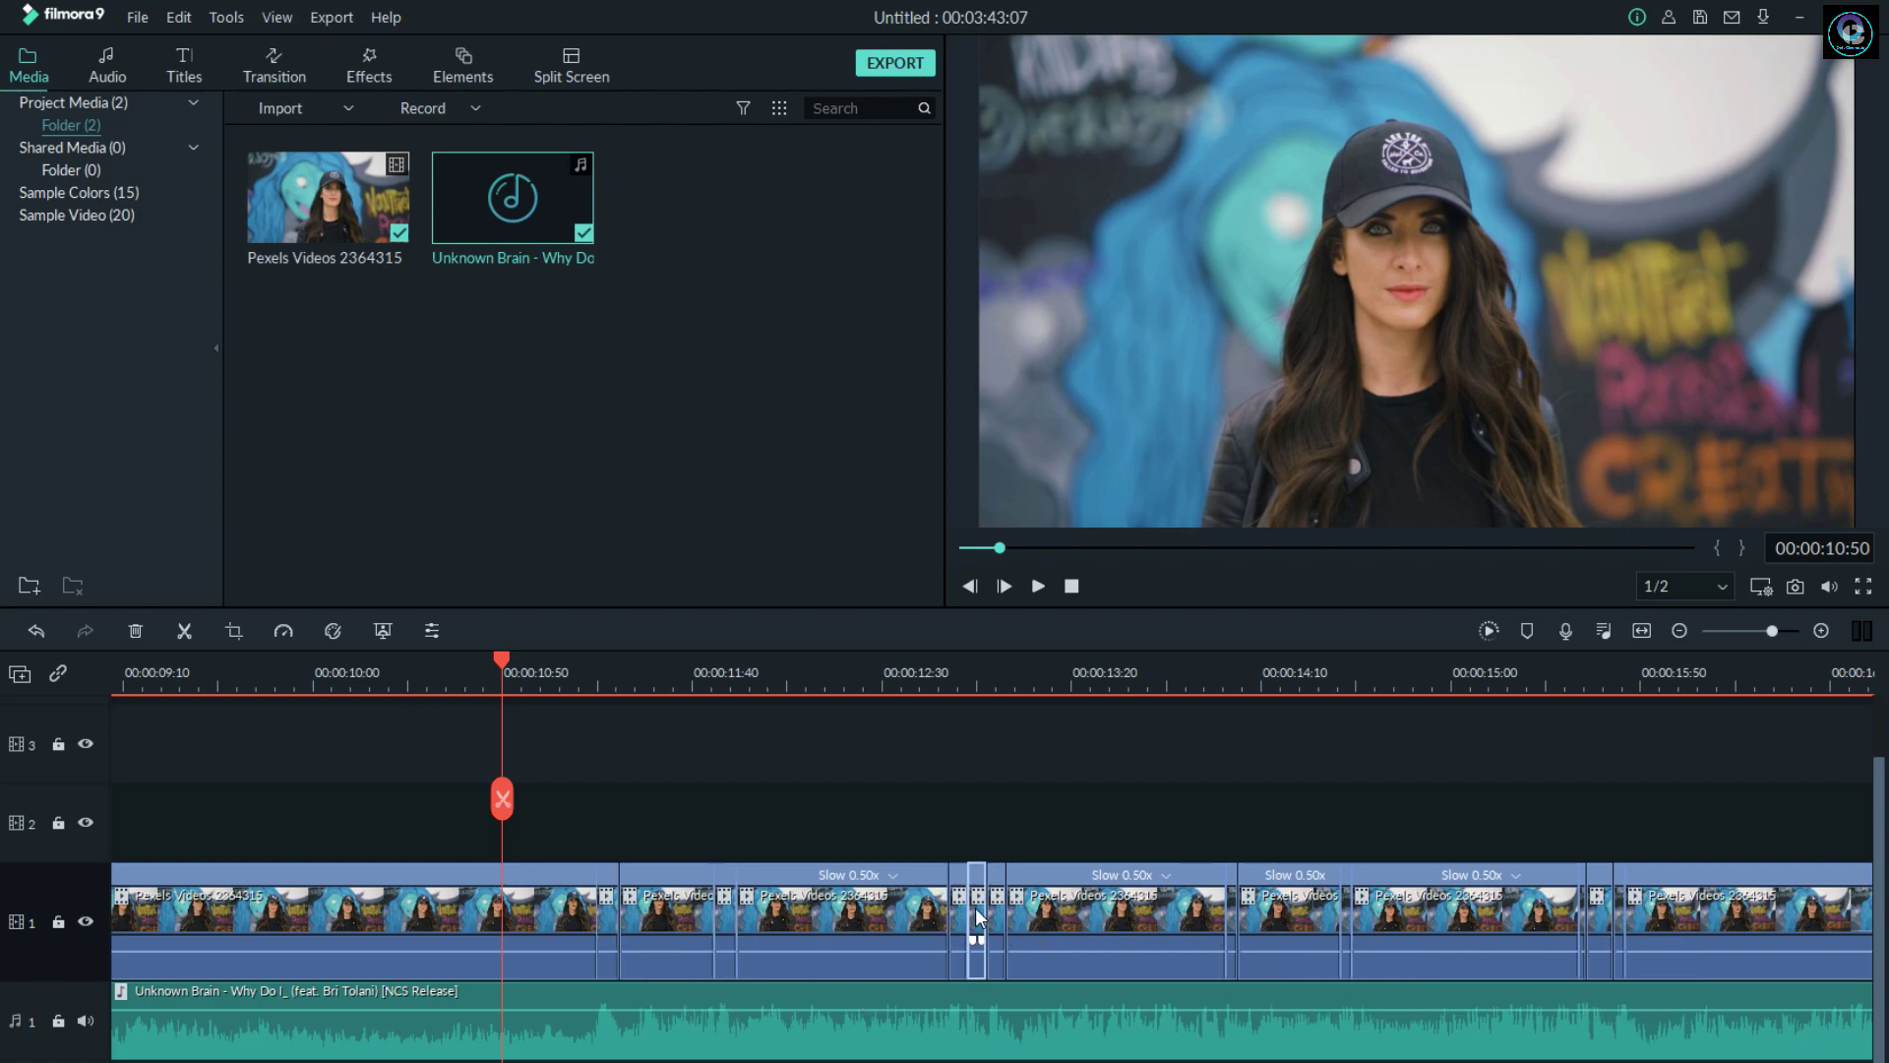
pyautogui.click(996, 911)
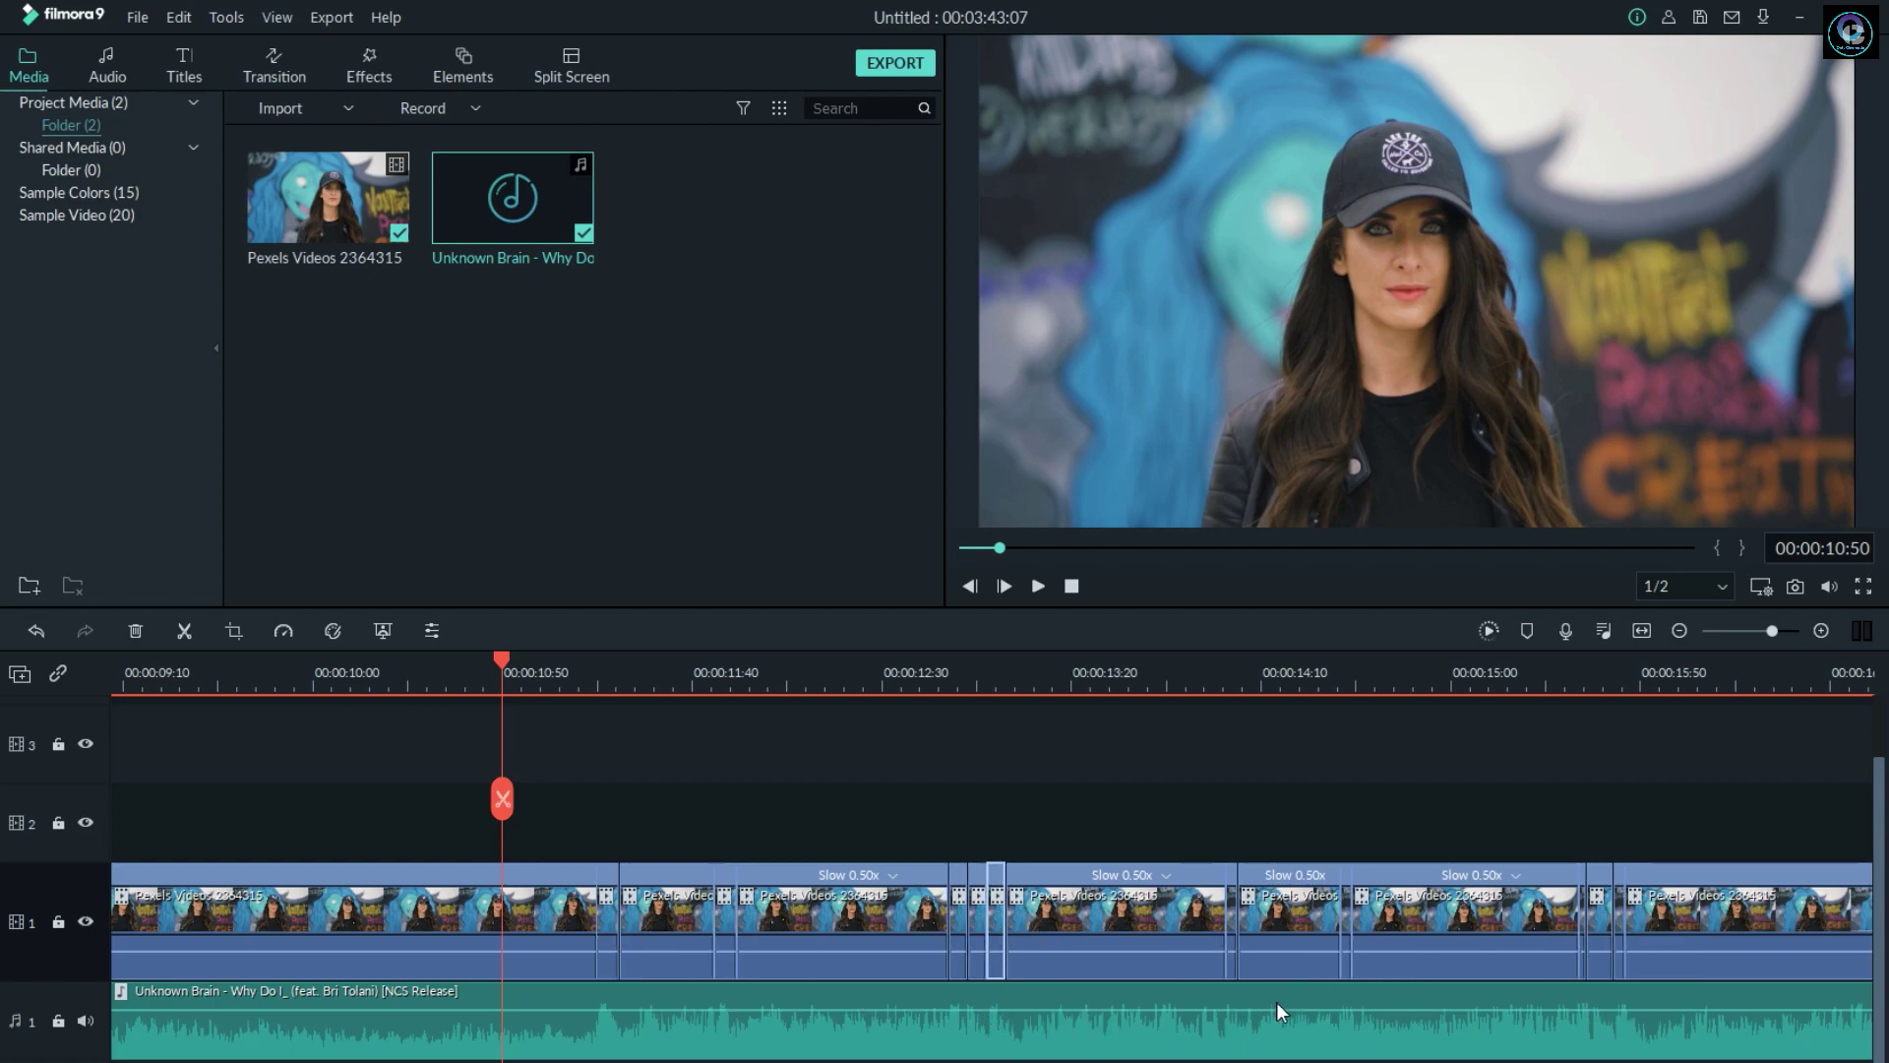
pyautogui.click(609, 910)
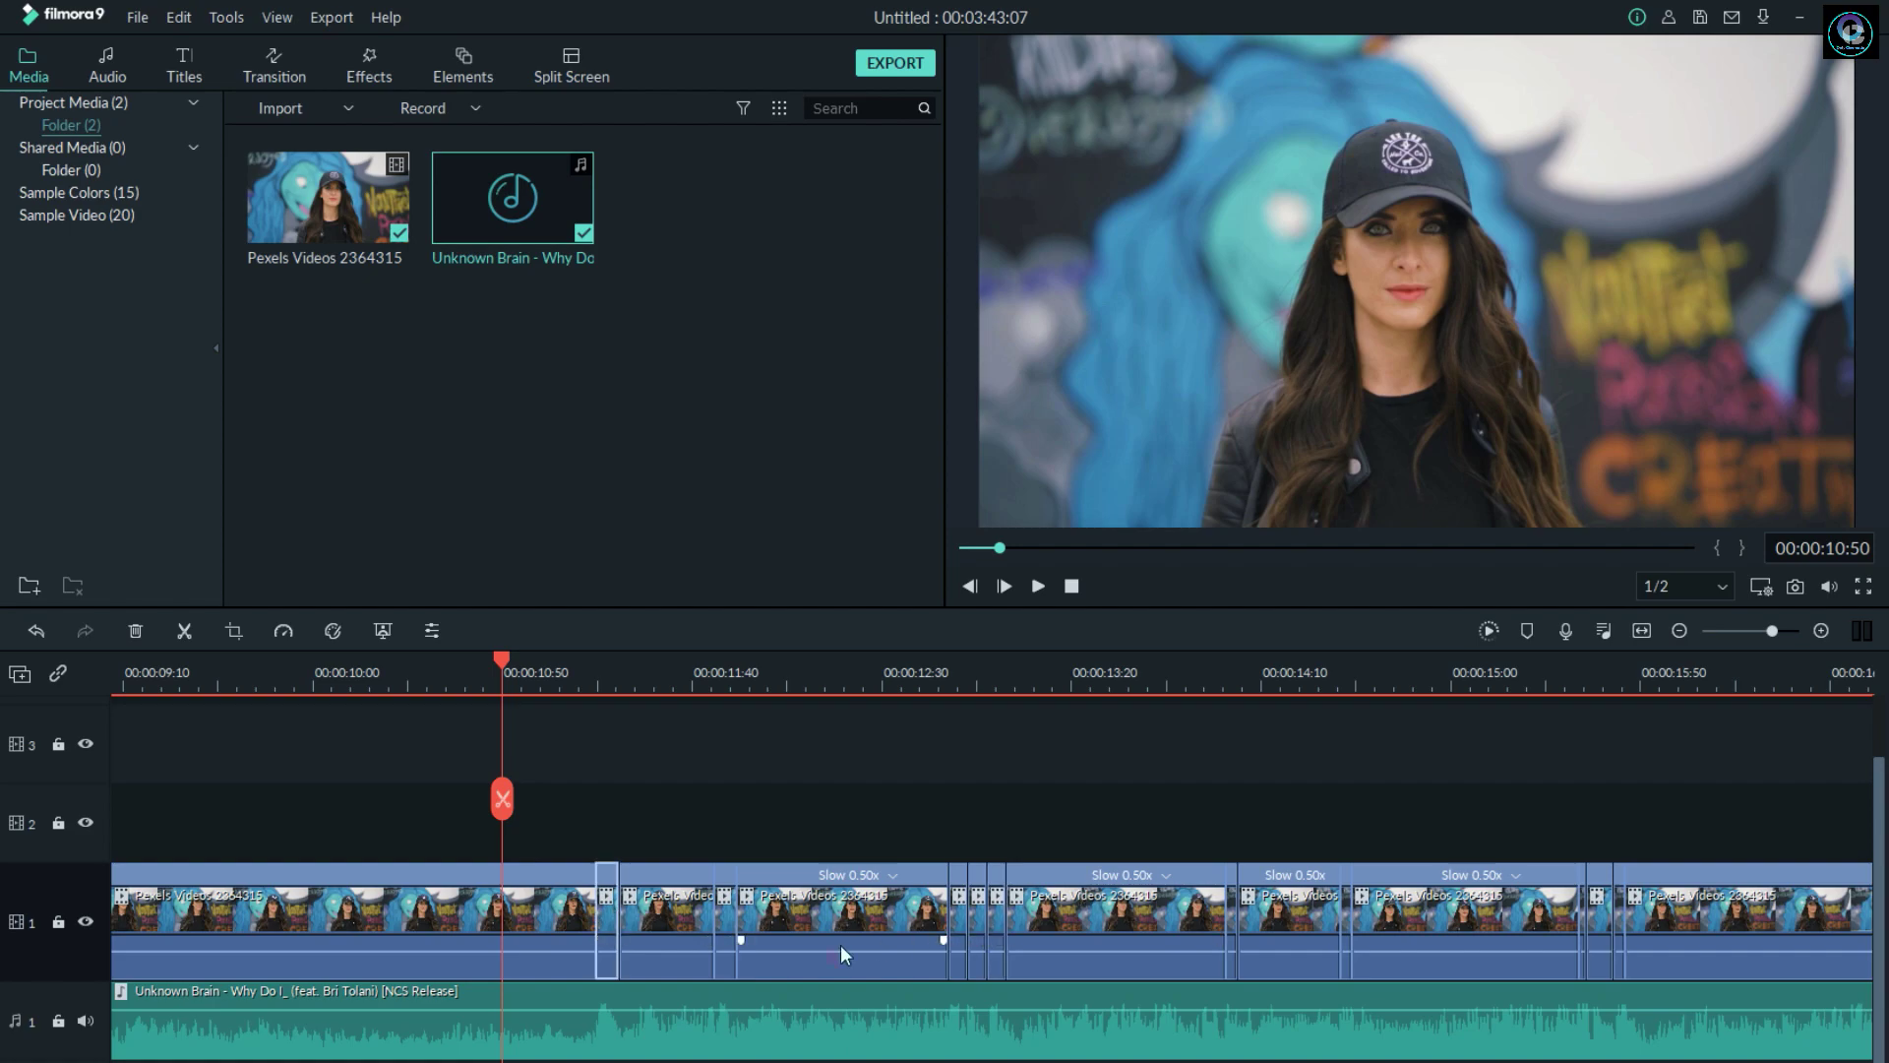
# Step: Add a Crop and Zoom Pan & Zoom with swapped start/end and a larger 1715x965 start frame
pyautogui.rightClick(606, 906)
pyautogui.click(751, 425)
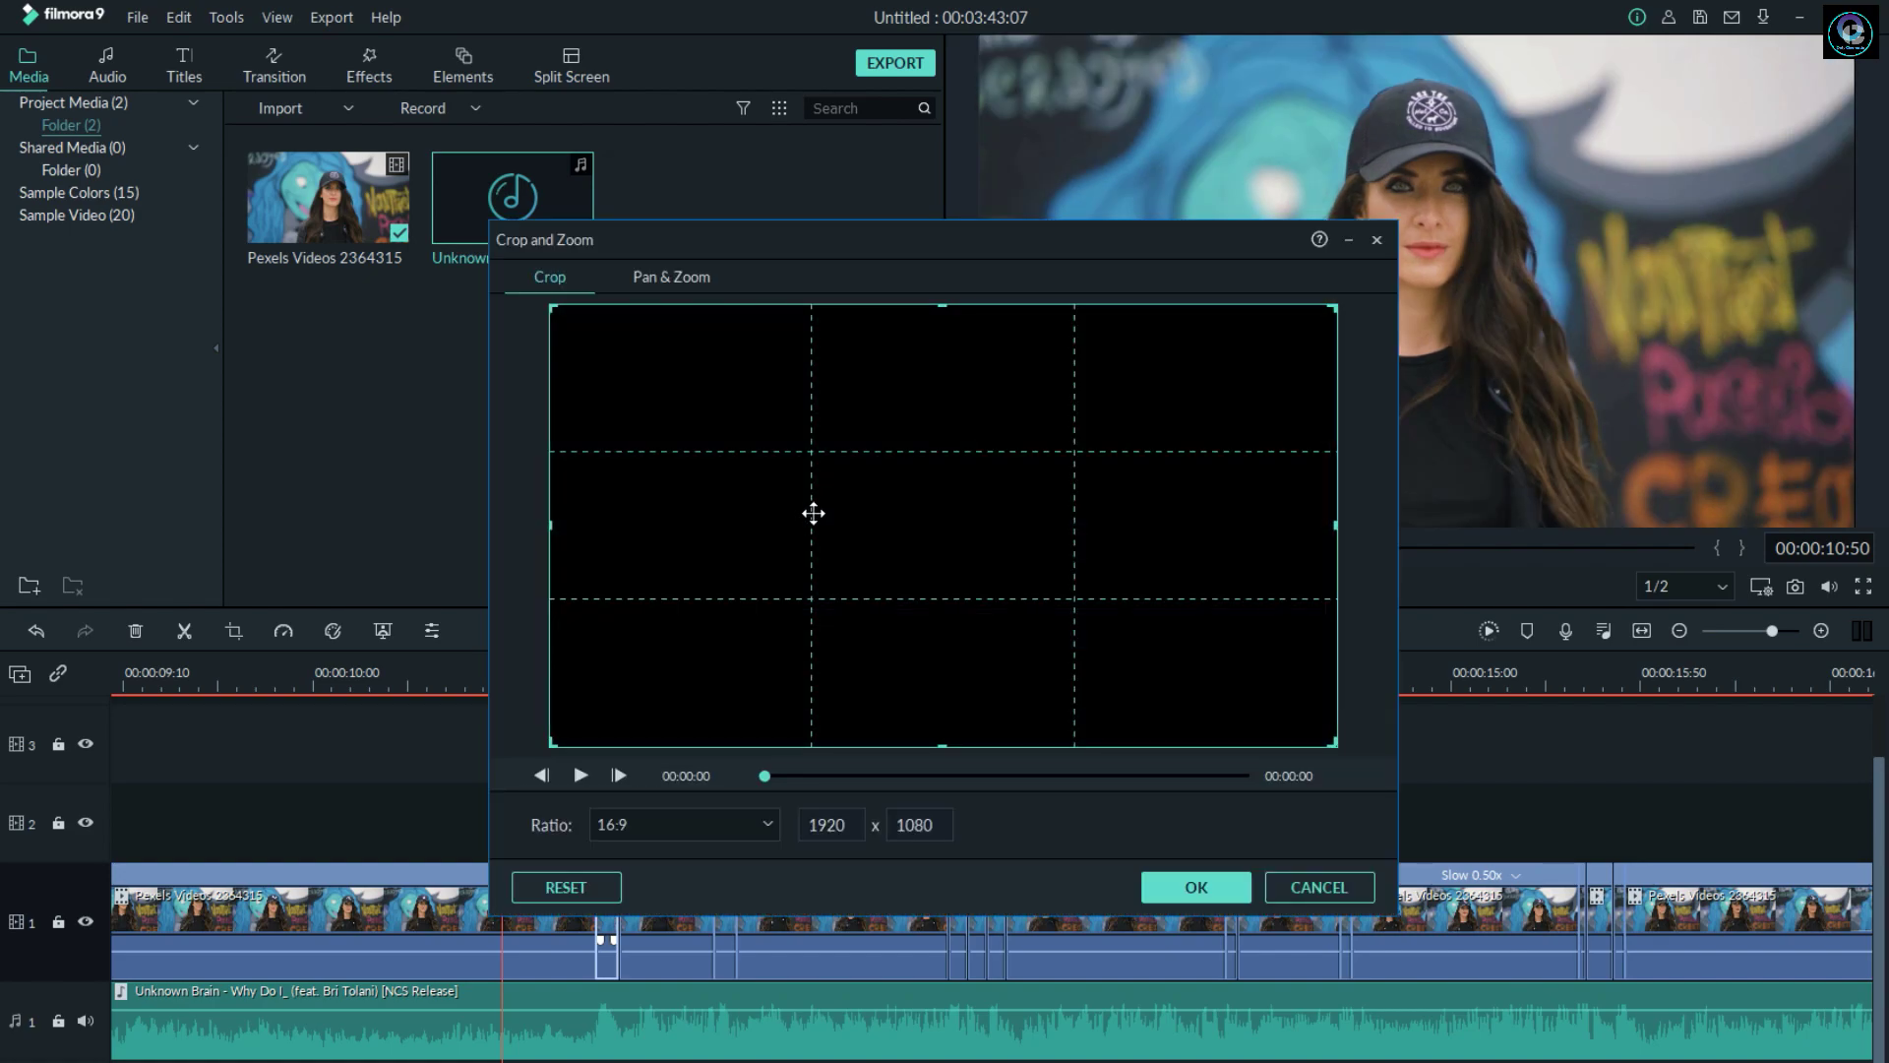
pyautogui.click(679, 277)
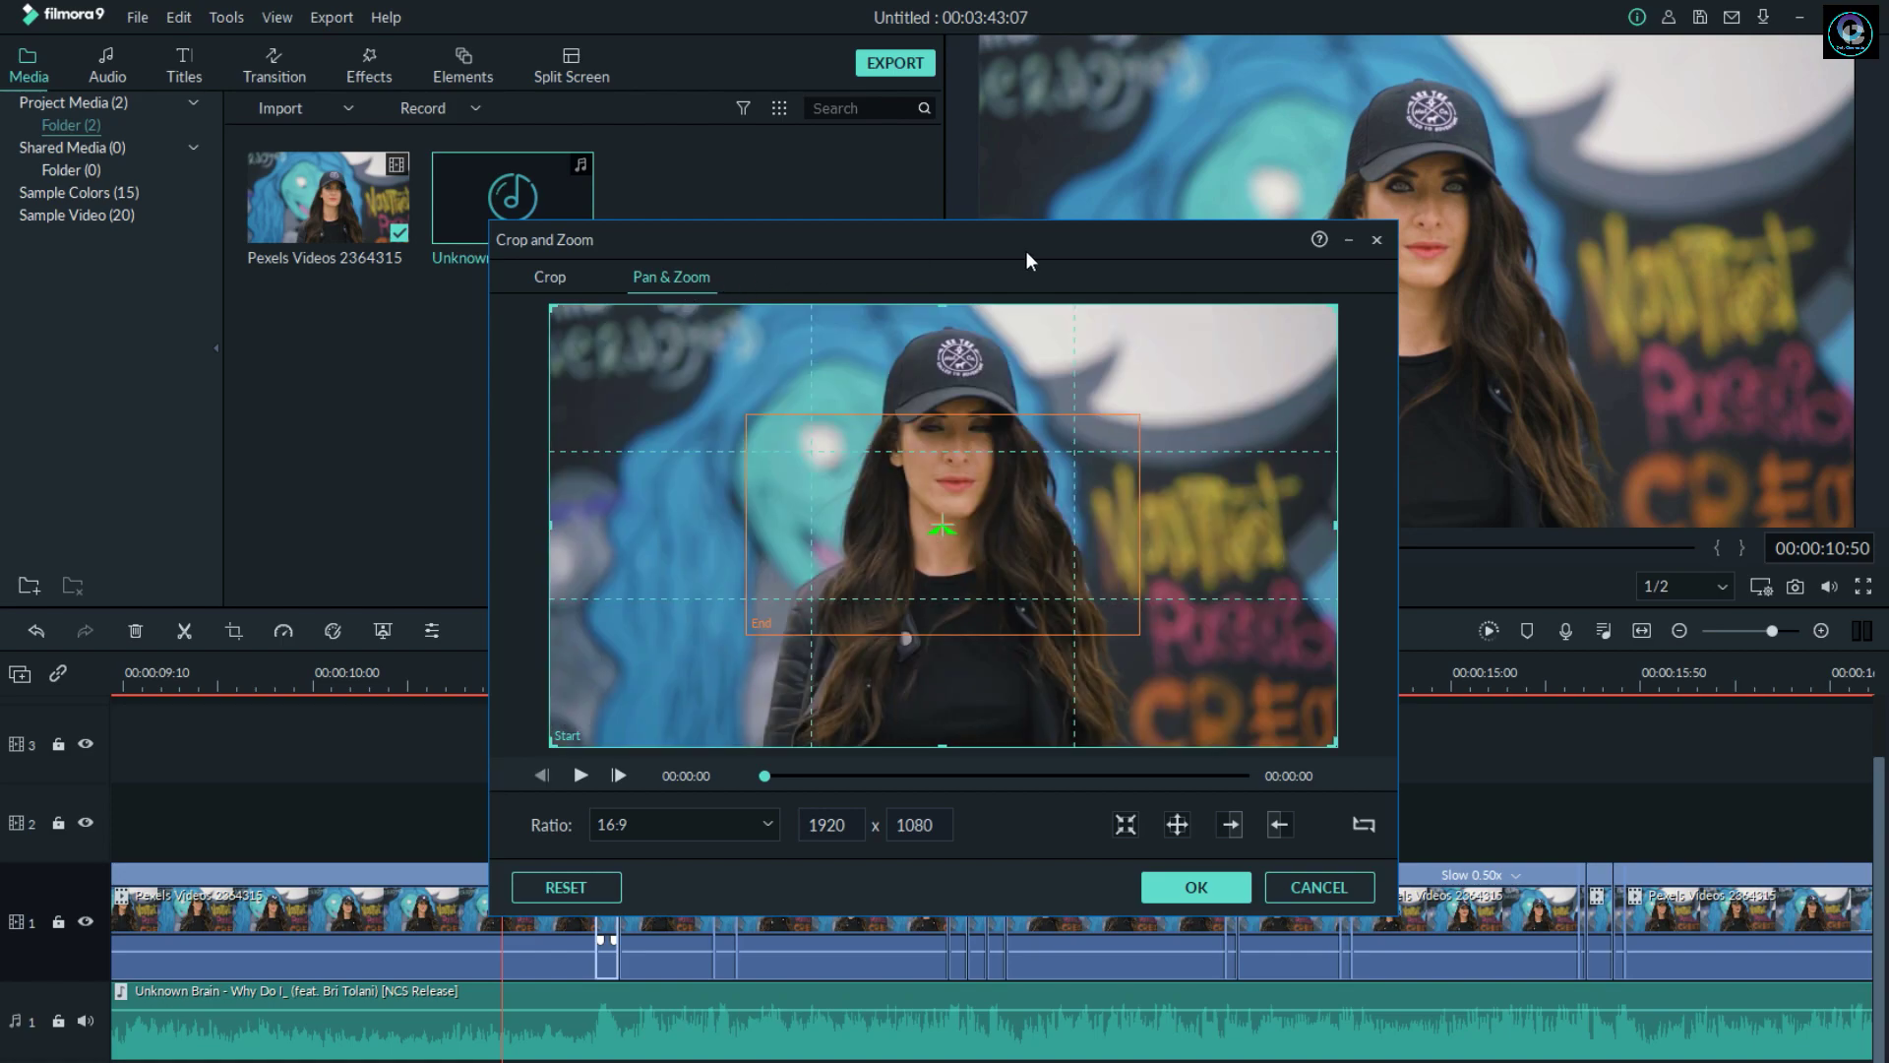
pyautogui.click(1362, 825)
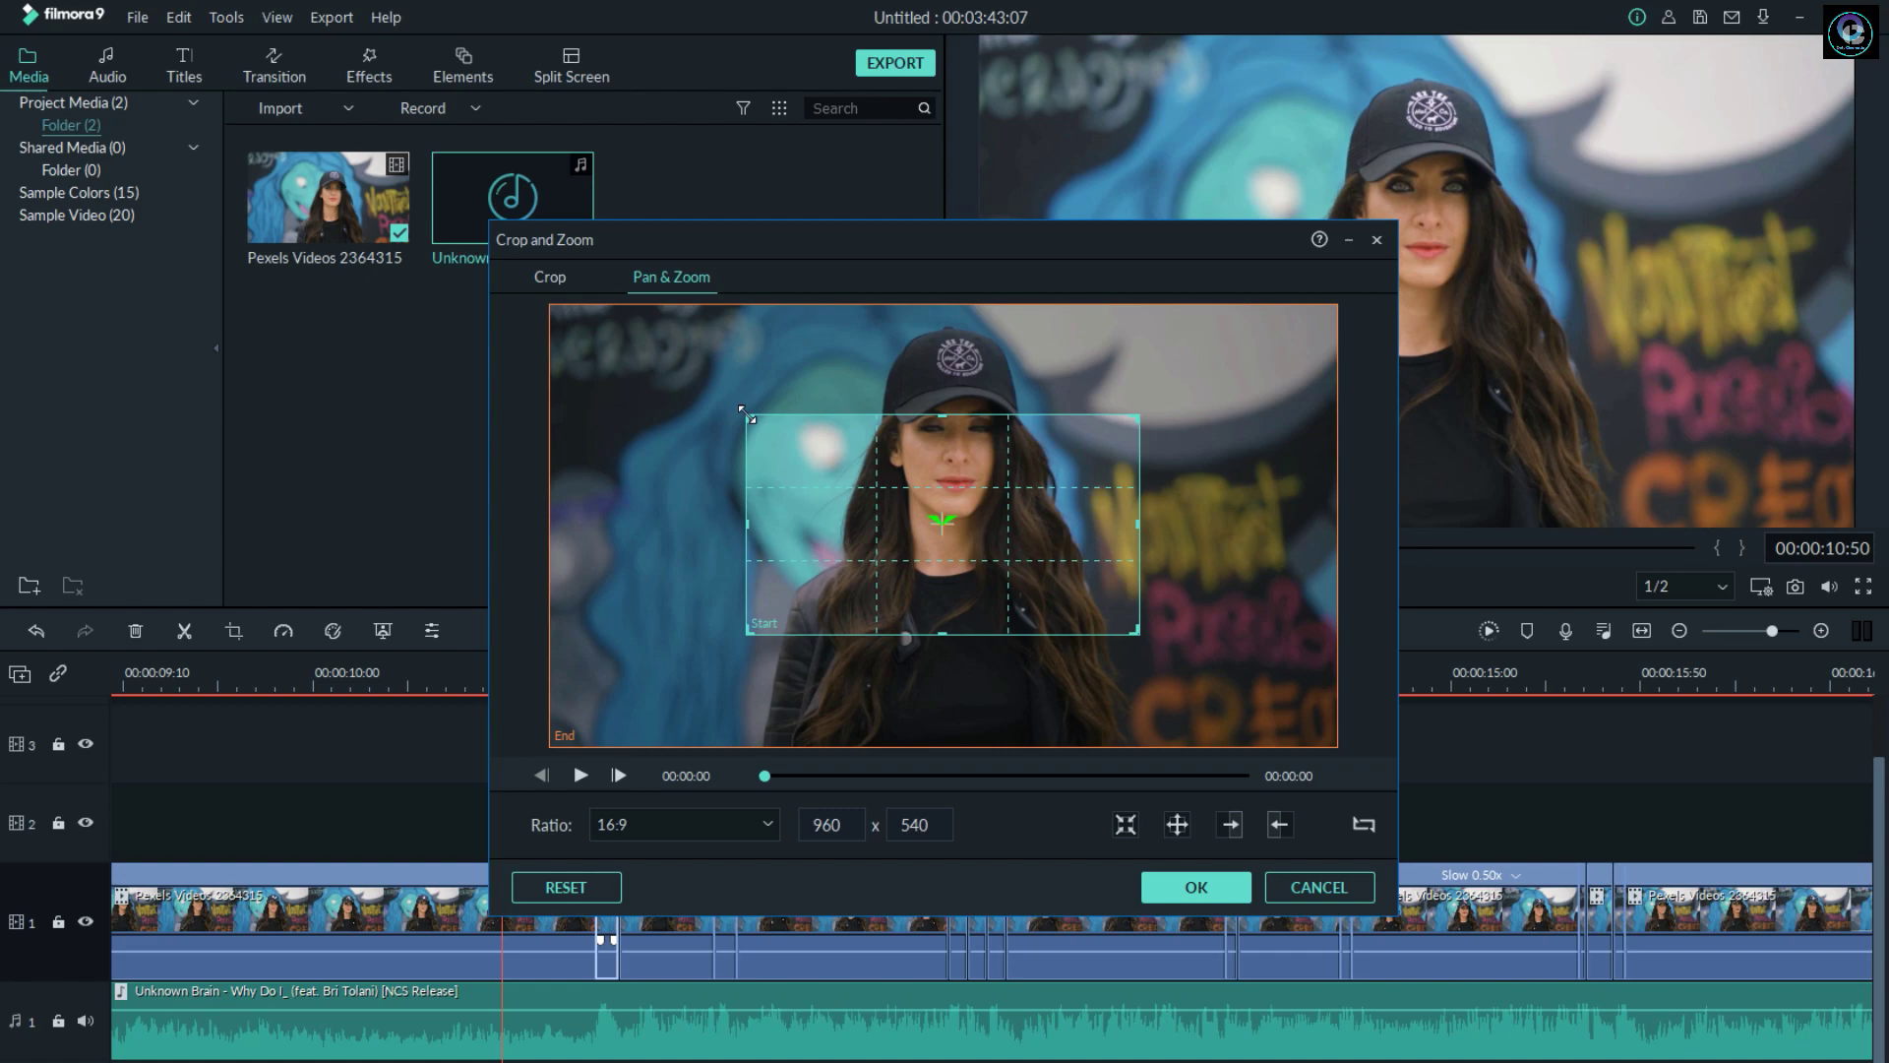
pyautogui.moveTo(746, 413); pyautogui.dragTo(592, 326)
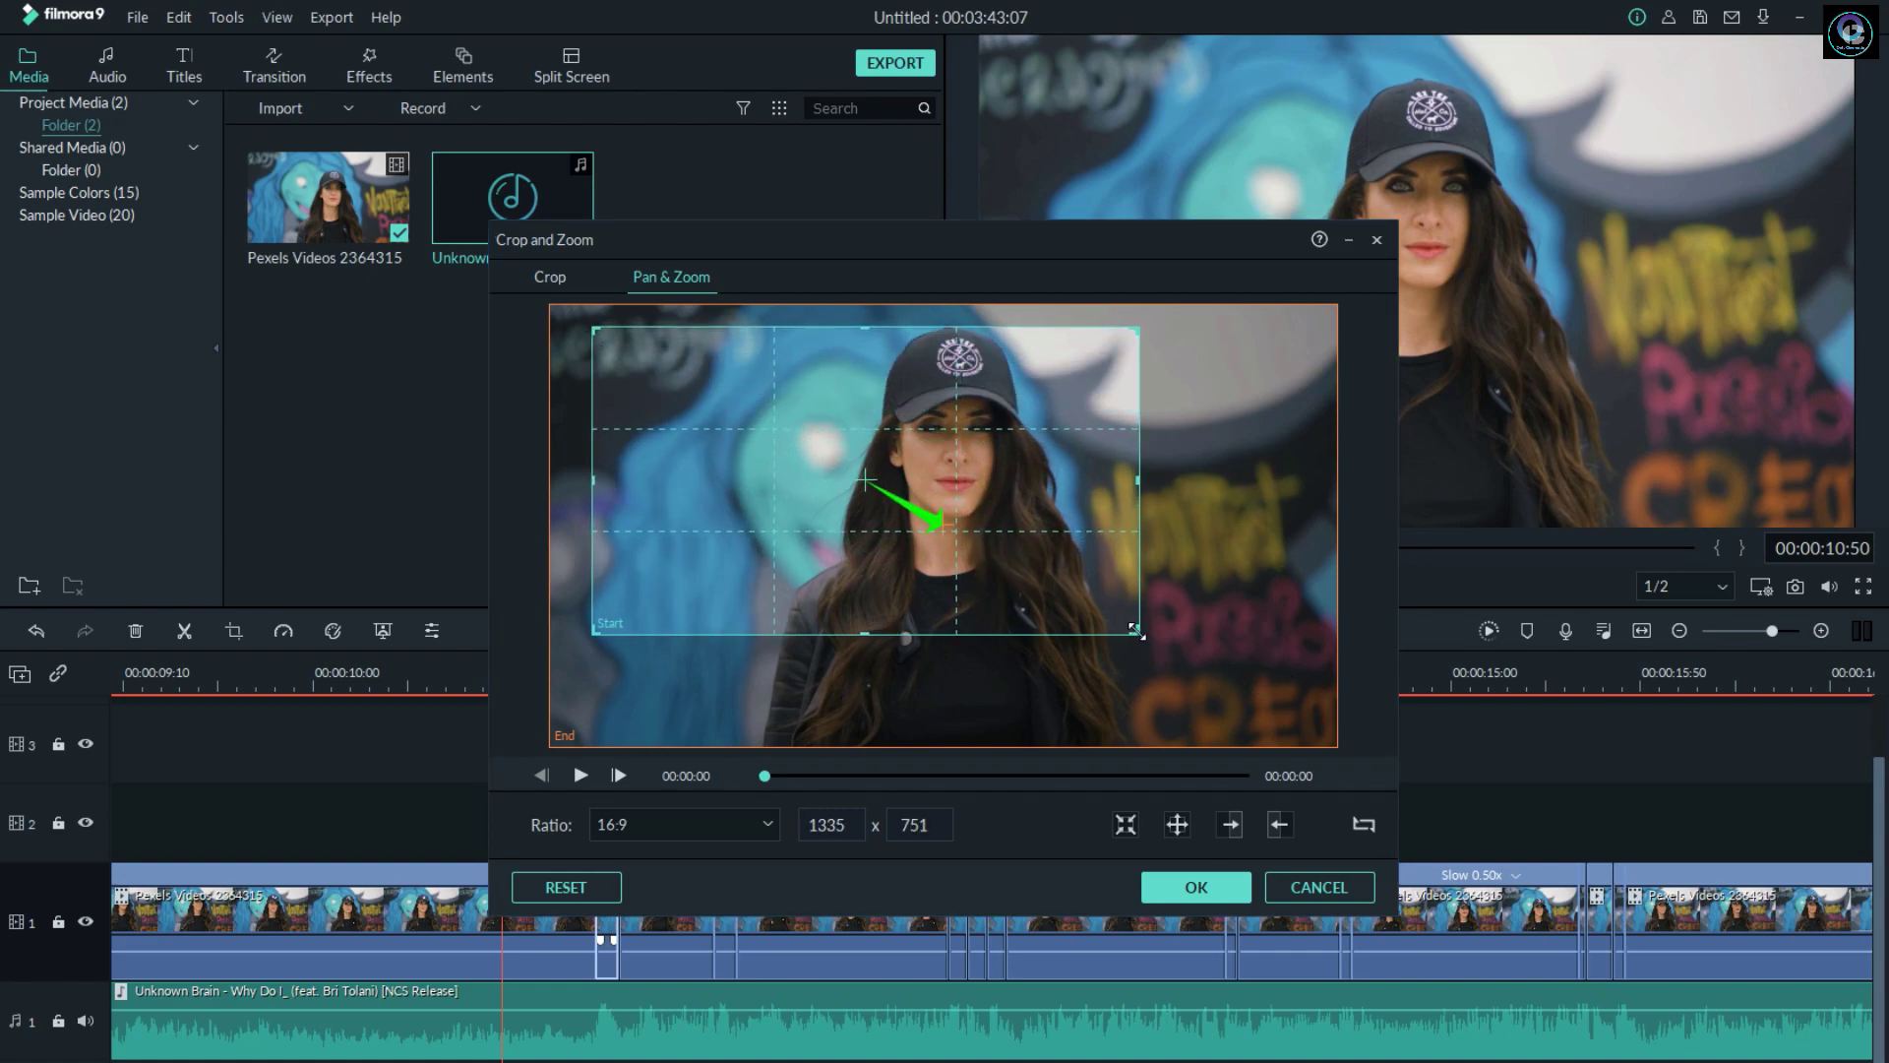
pyautogui.moveTo(1138, 631); pyautogui.dragTo(1295, 734)
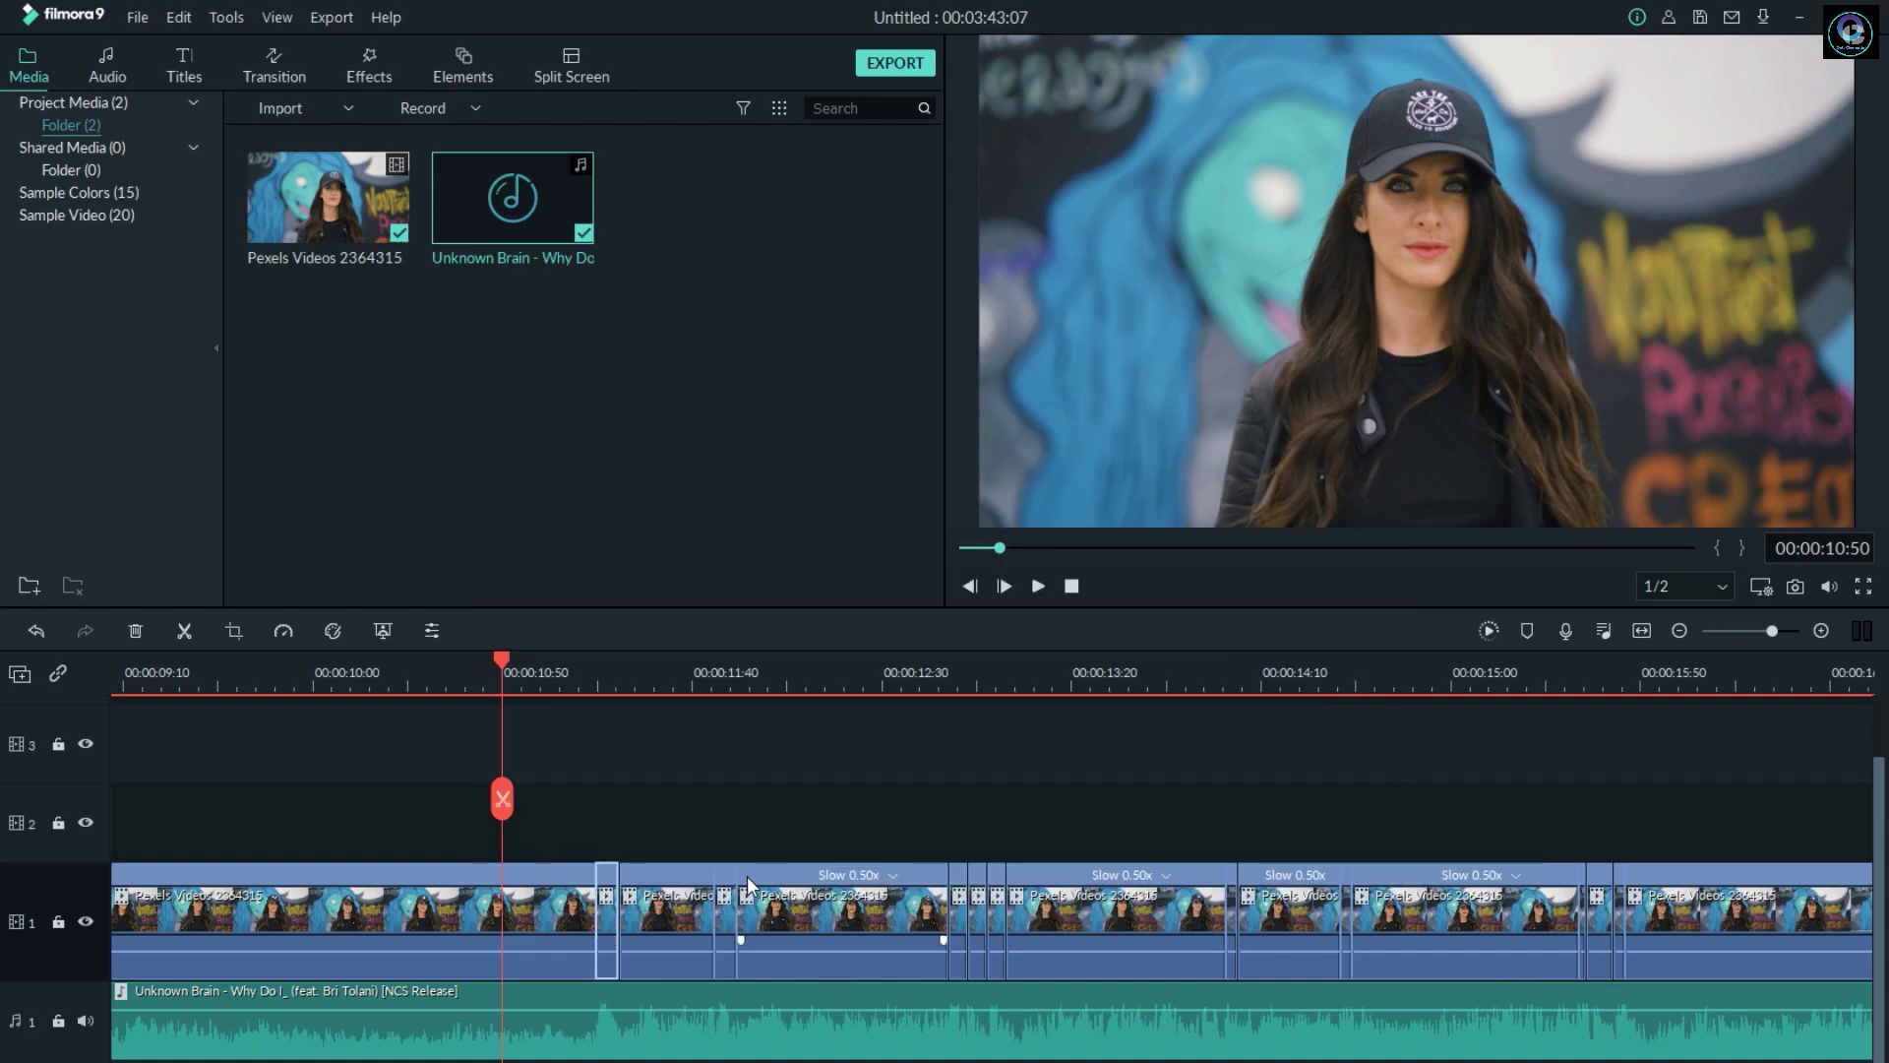
# Step: Give the next short clip a swapped Pan & Zoom starting from a 1646x926 frame
pyautogui.click(724, 911)
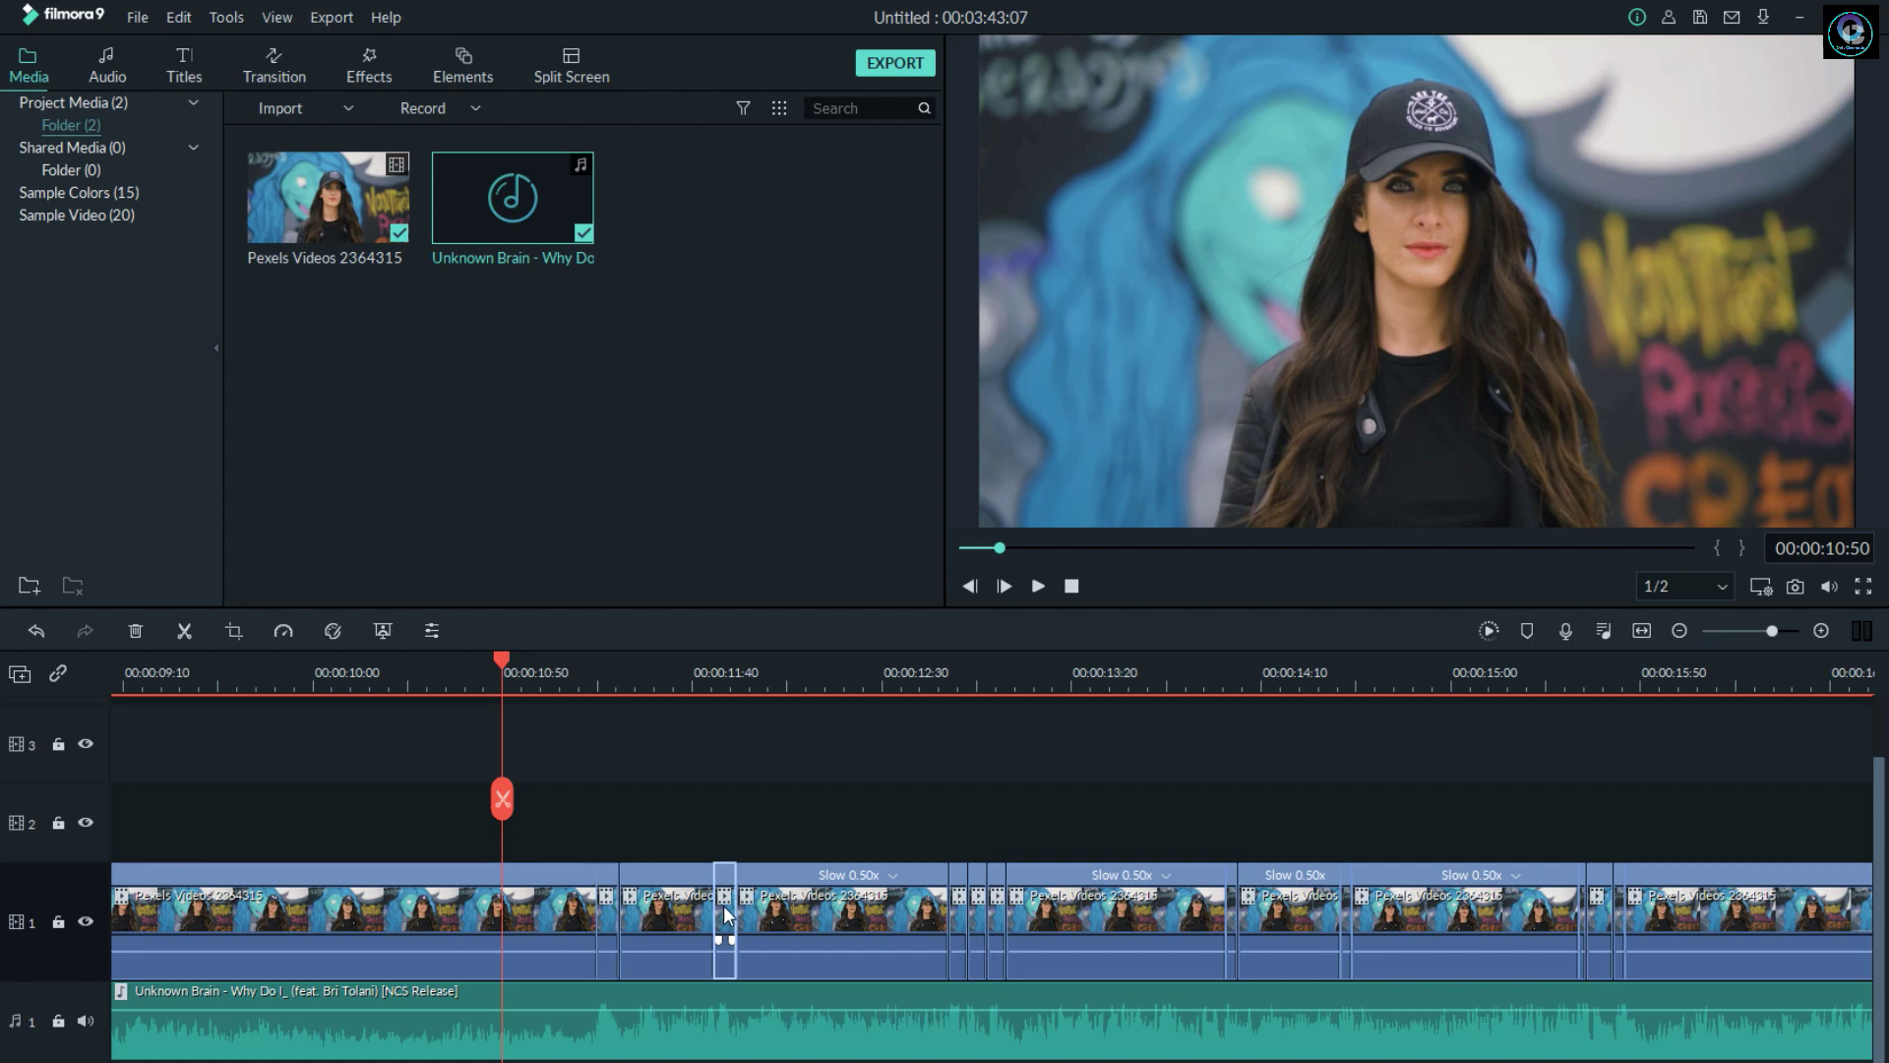
pyautogui.rightClick(723, 905)
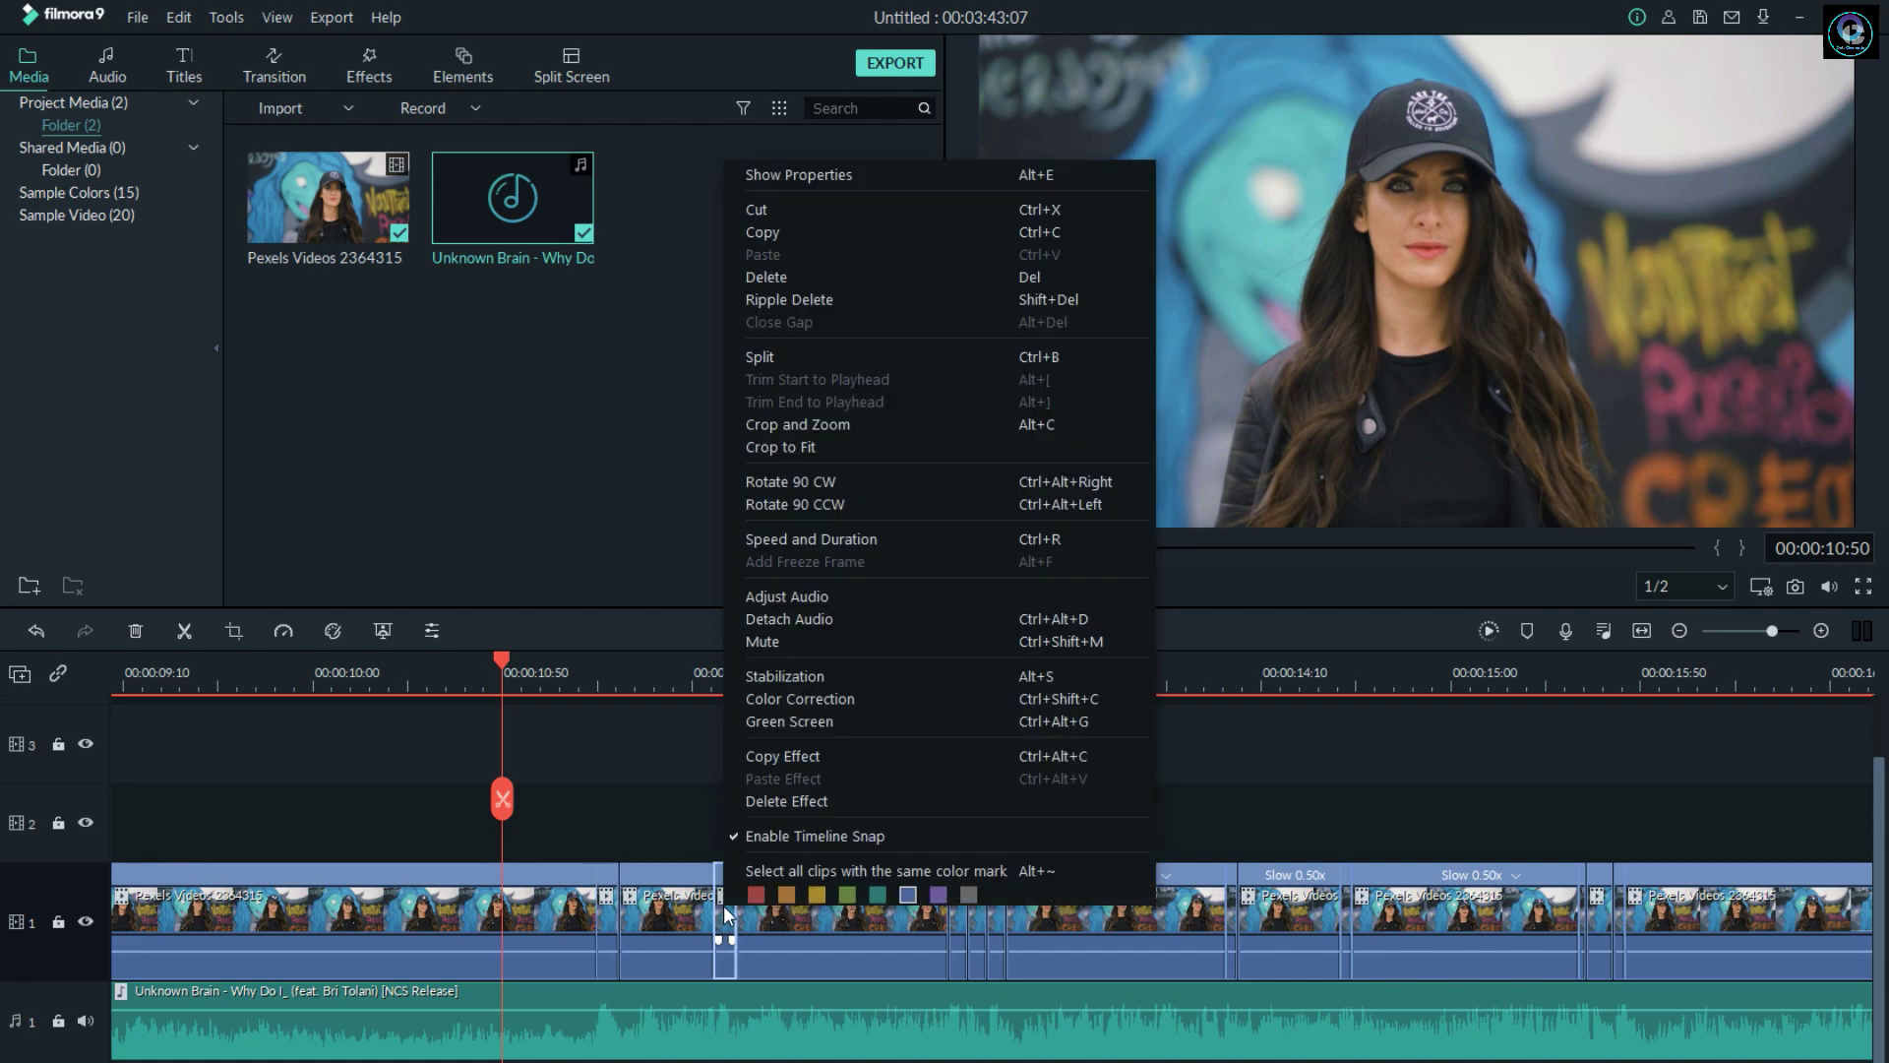
pyautogui.click(866, 421)
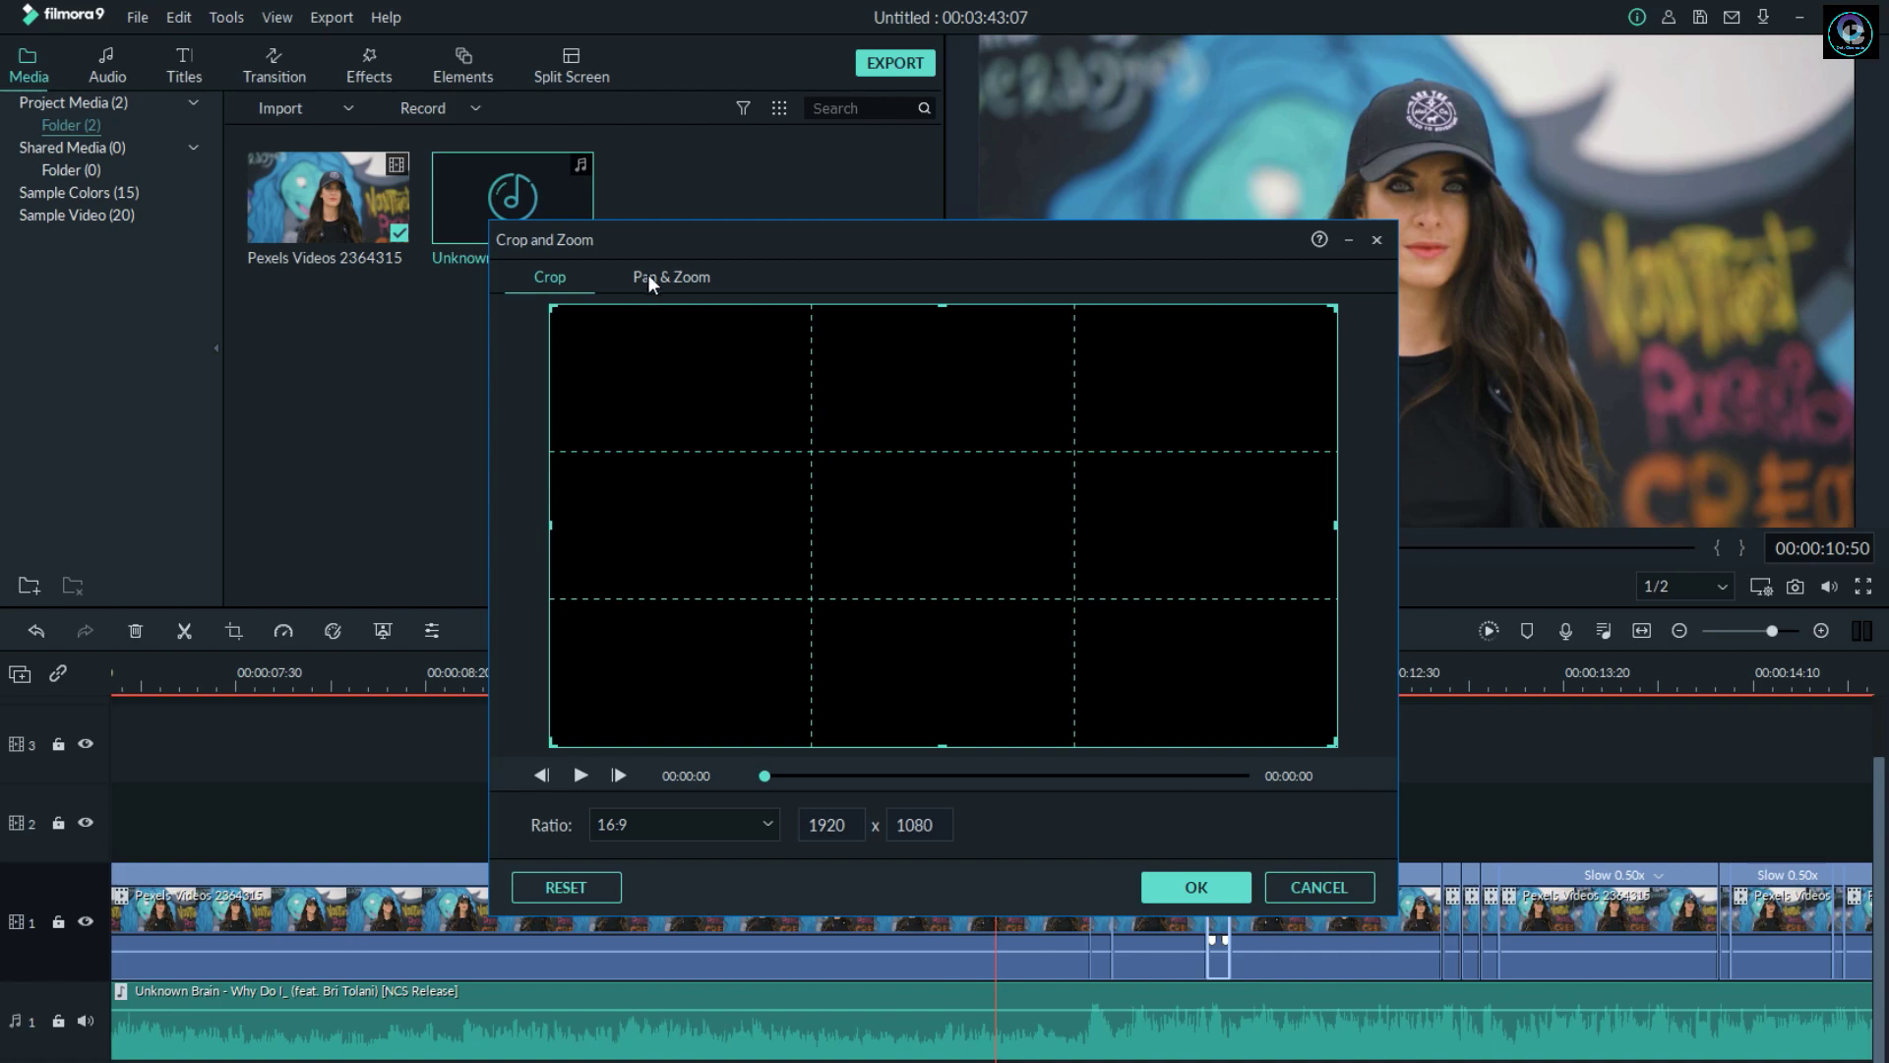
pyautogui.click(663, 275)
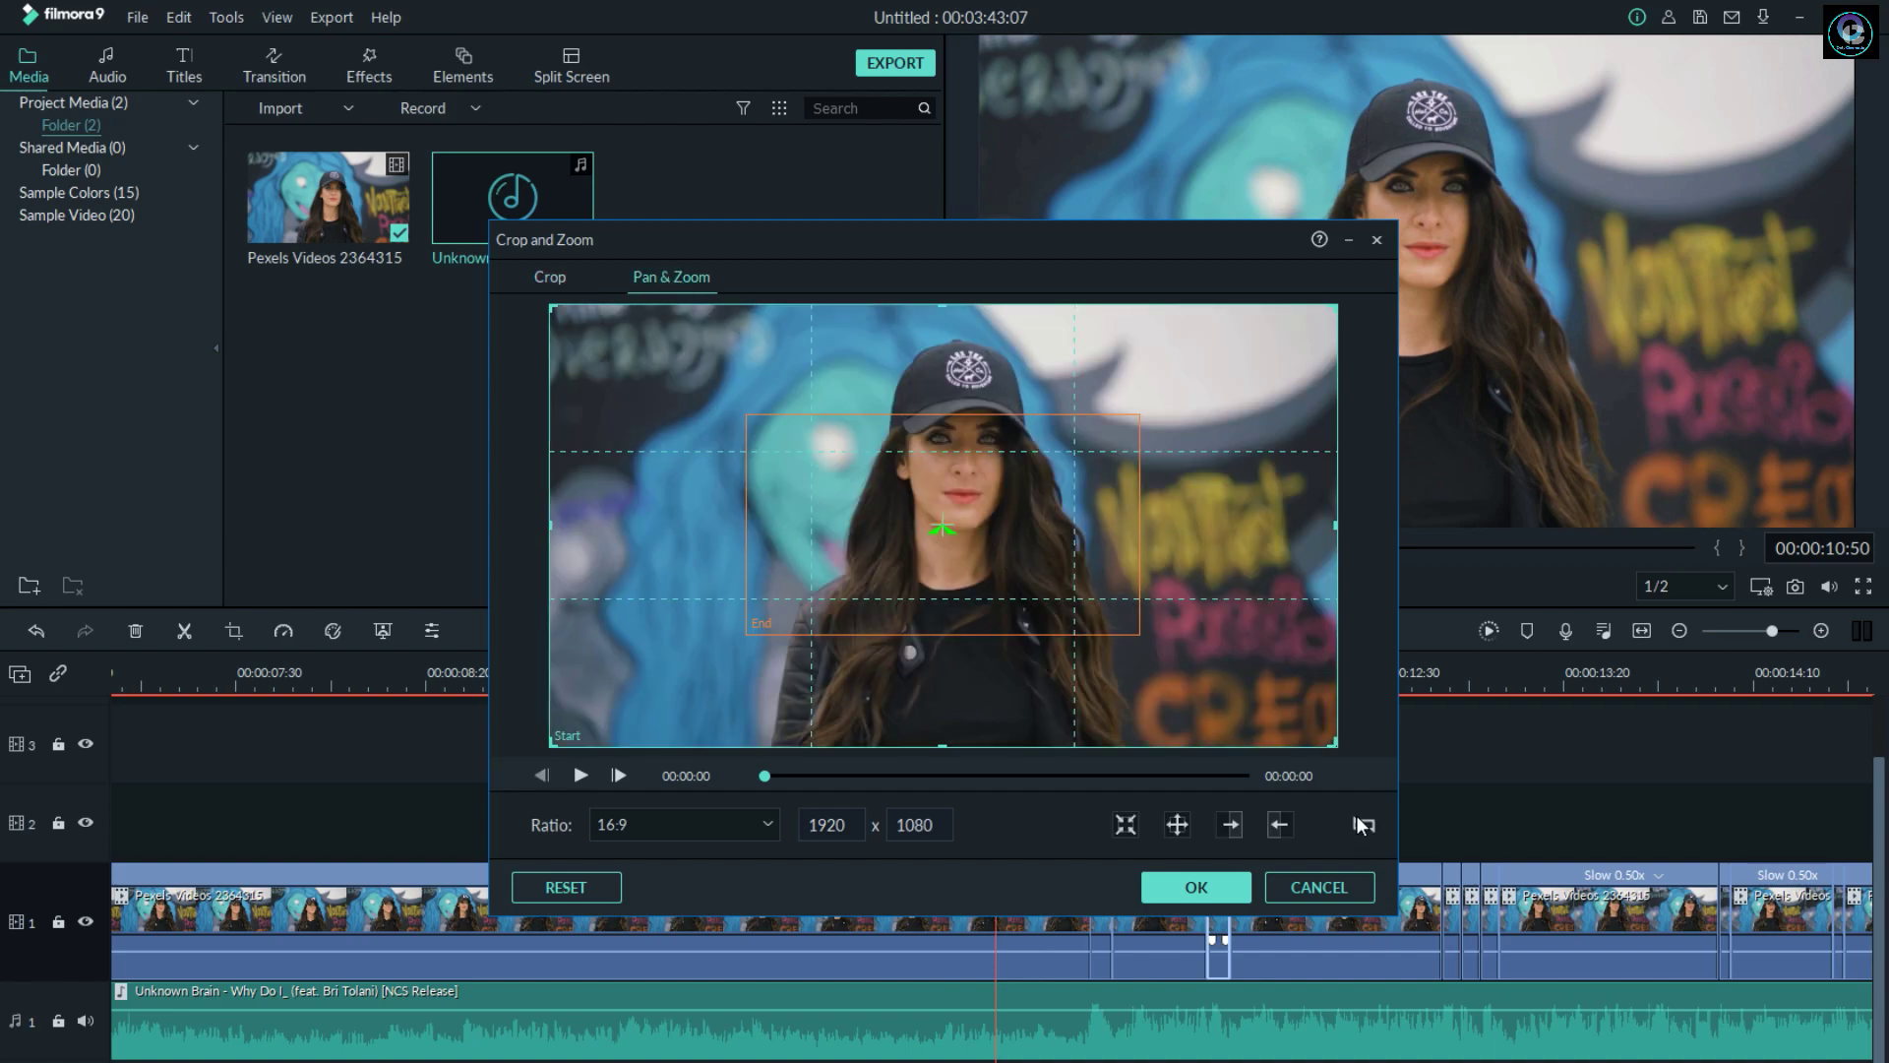
pyautogui.click(1361, 823)
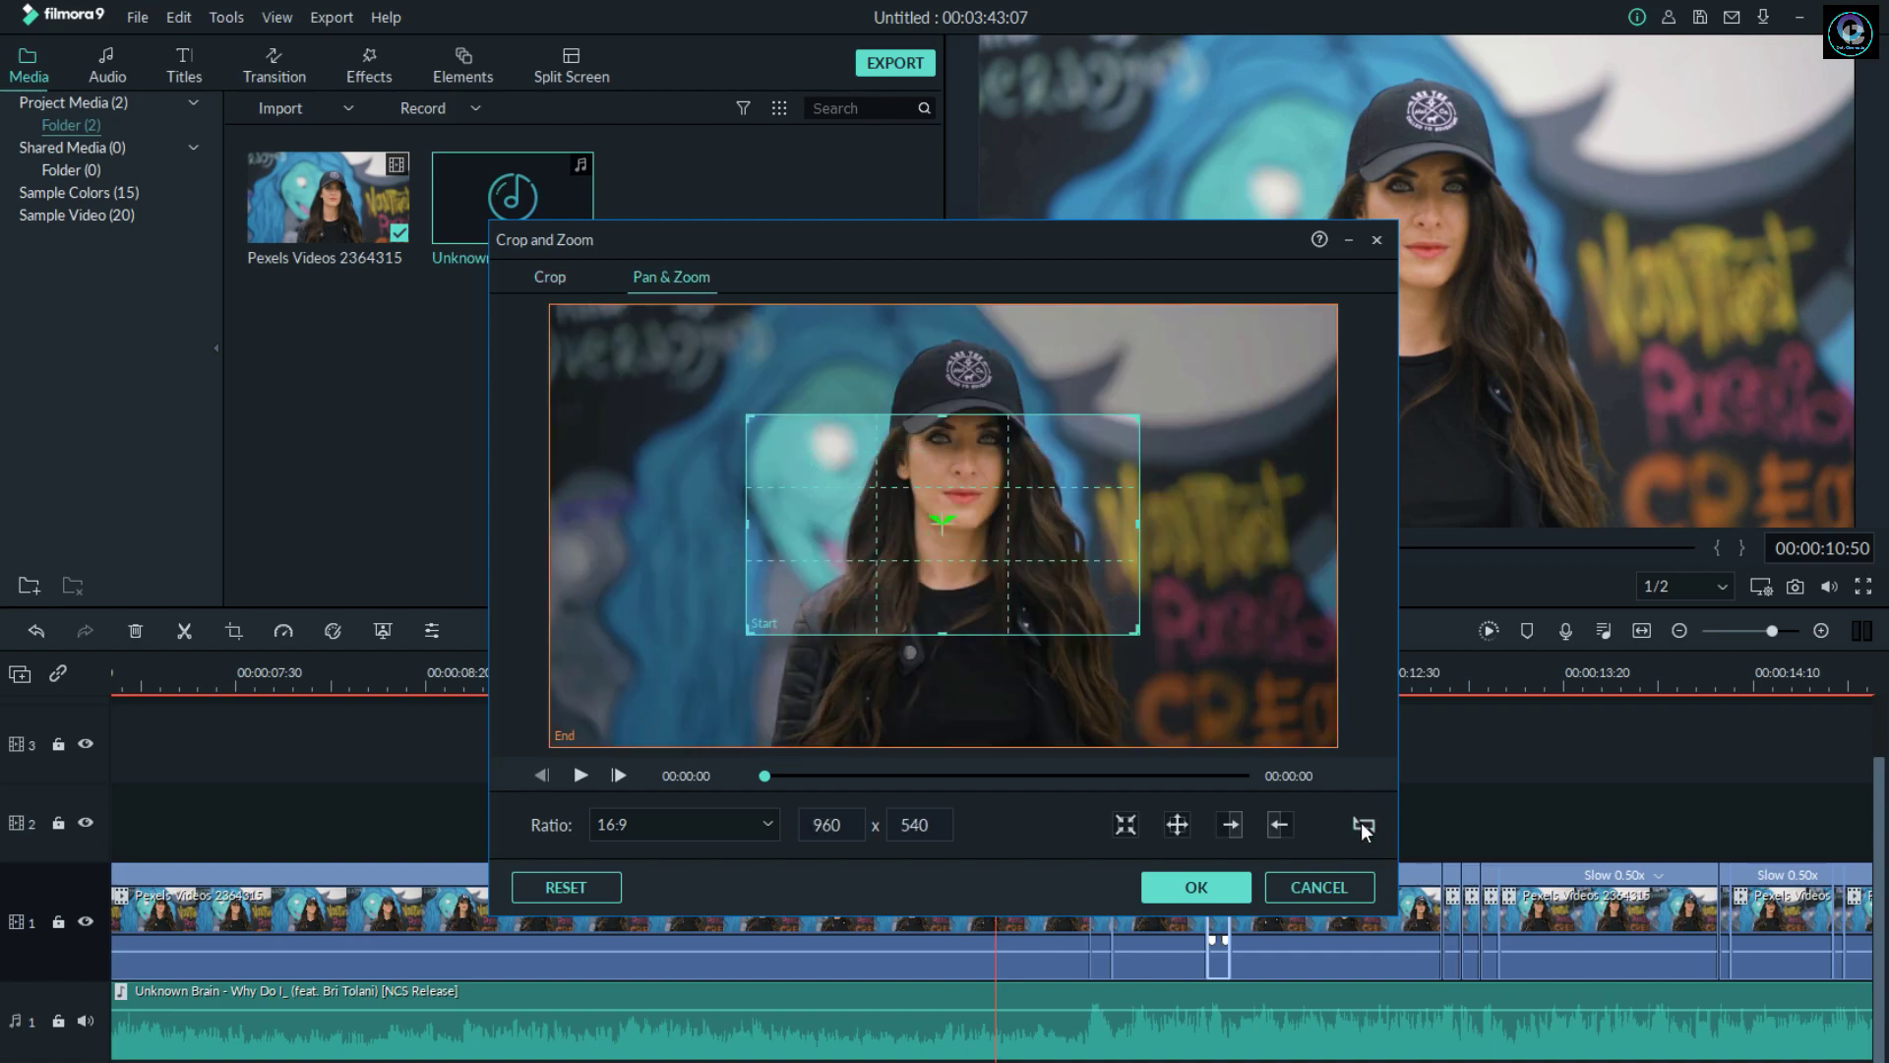
pyautogui.moveTo(748, 416); pyautogui.dragTo(606, 336)
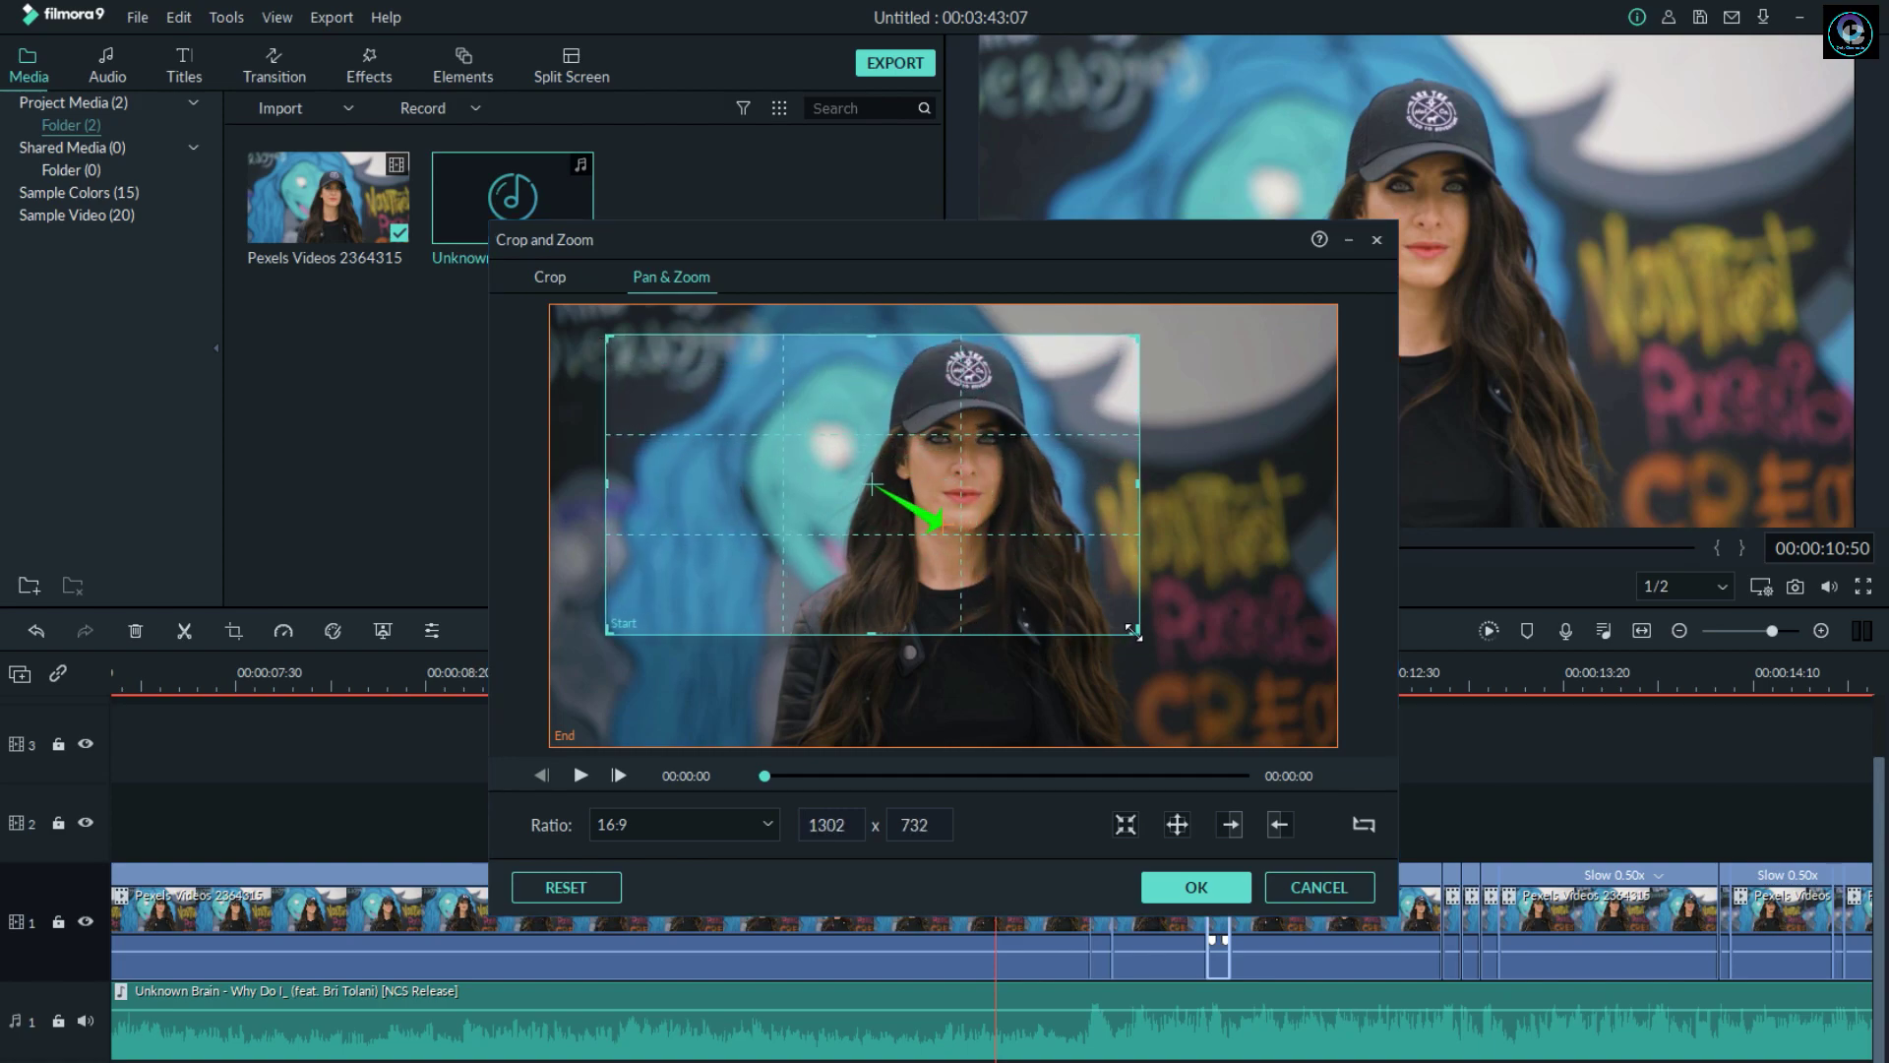
pyautogui.moveTo(1131, 630); pyautogui.dragTo(1279, 683)
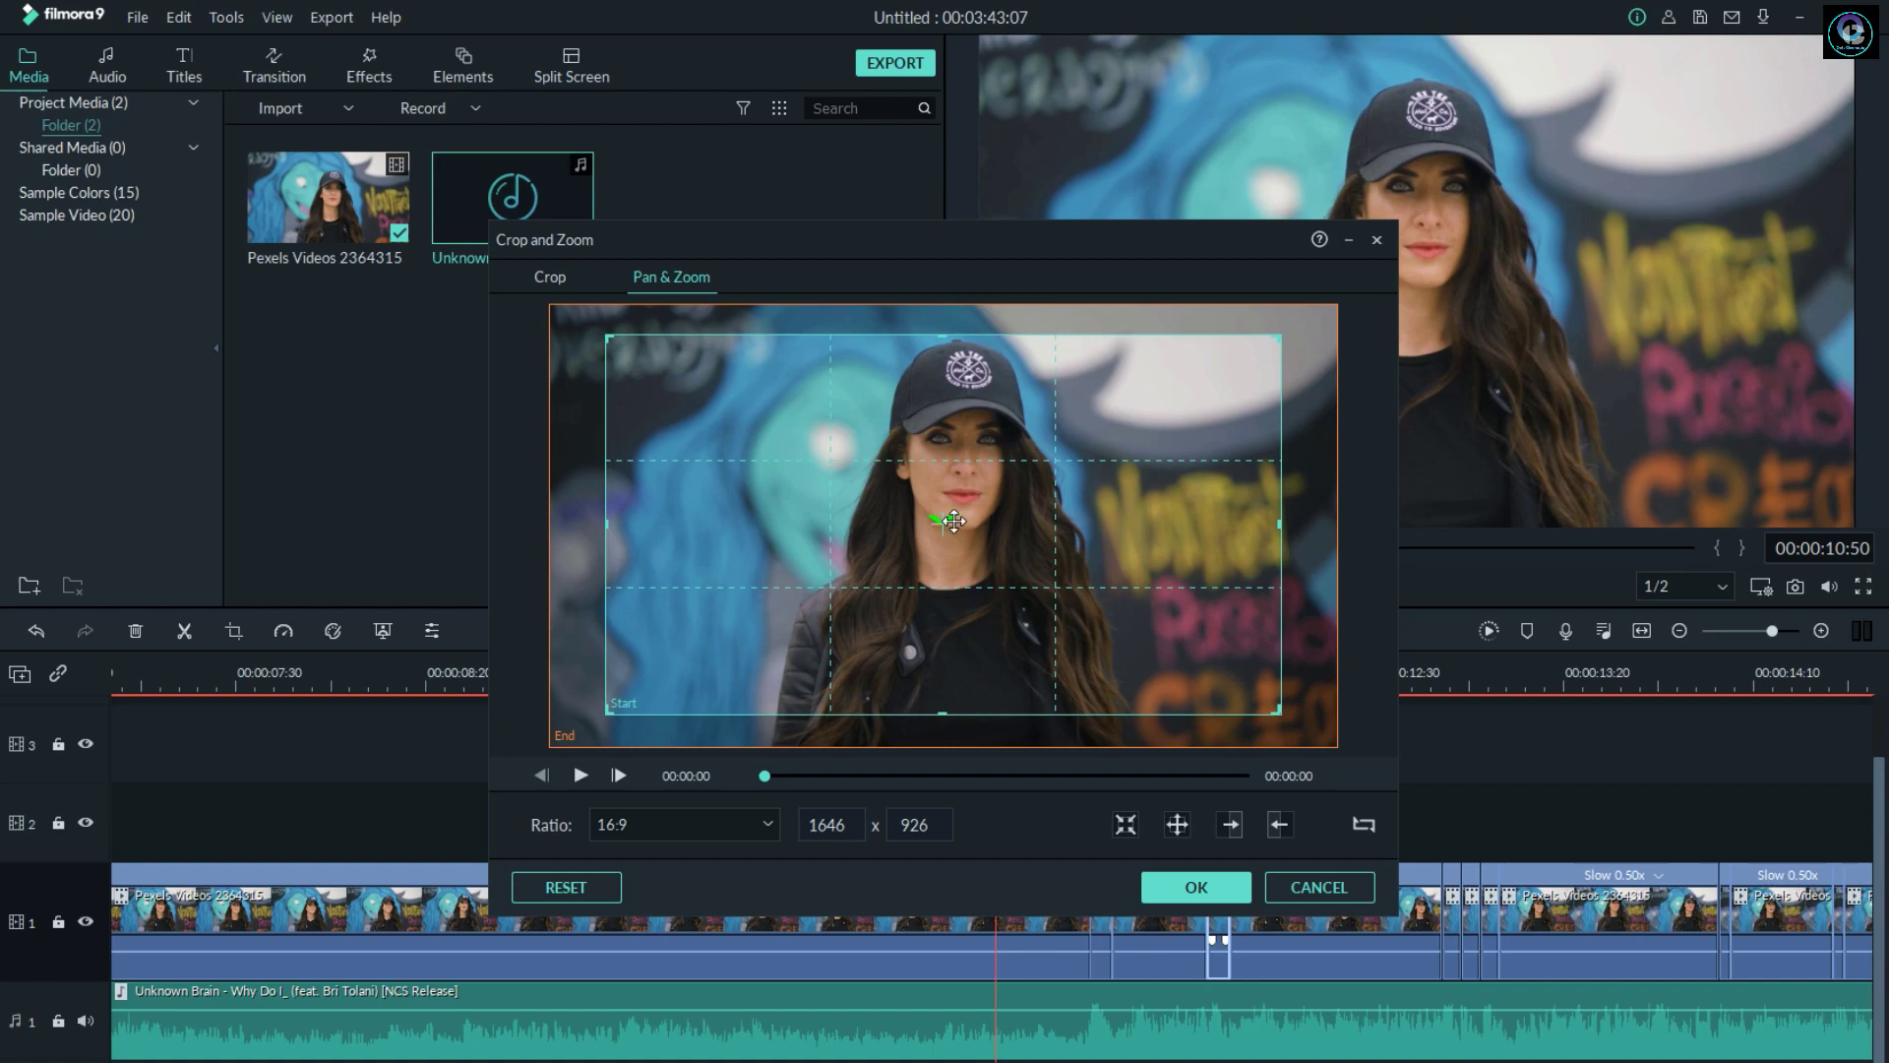
pyautogui.click(1203, 888)
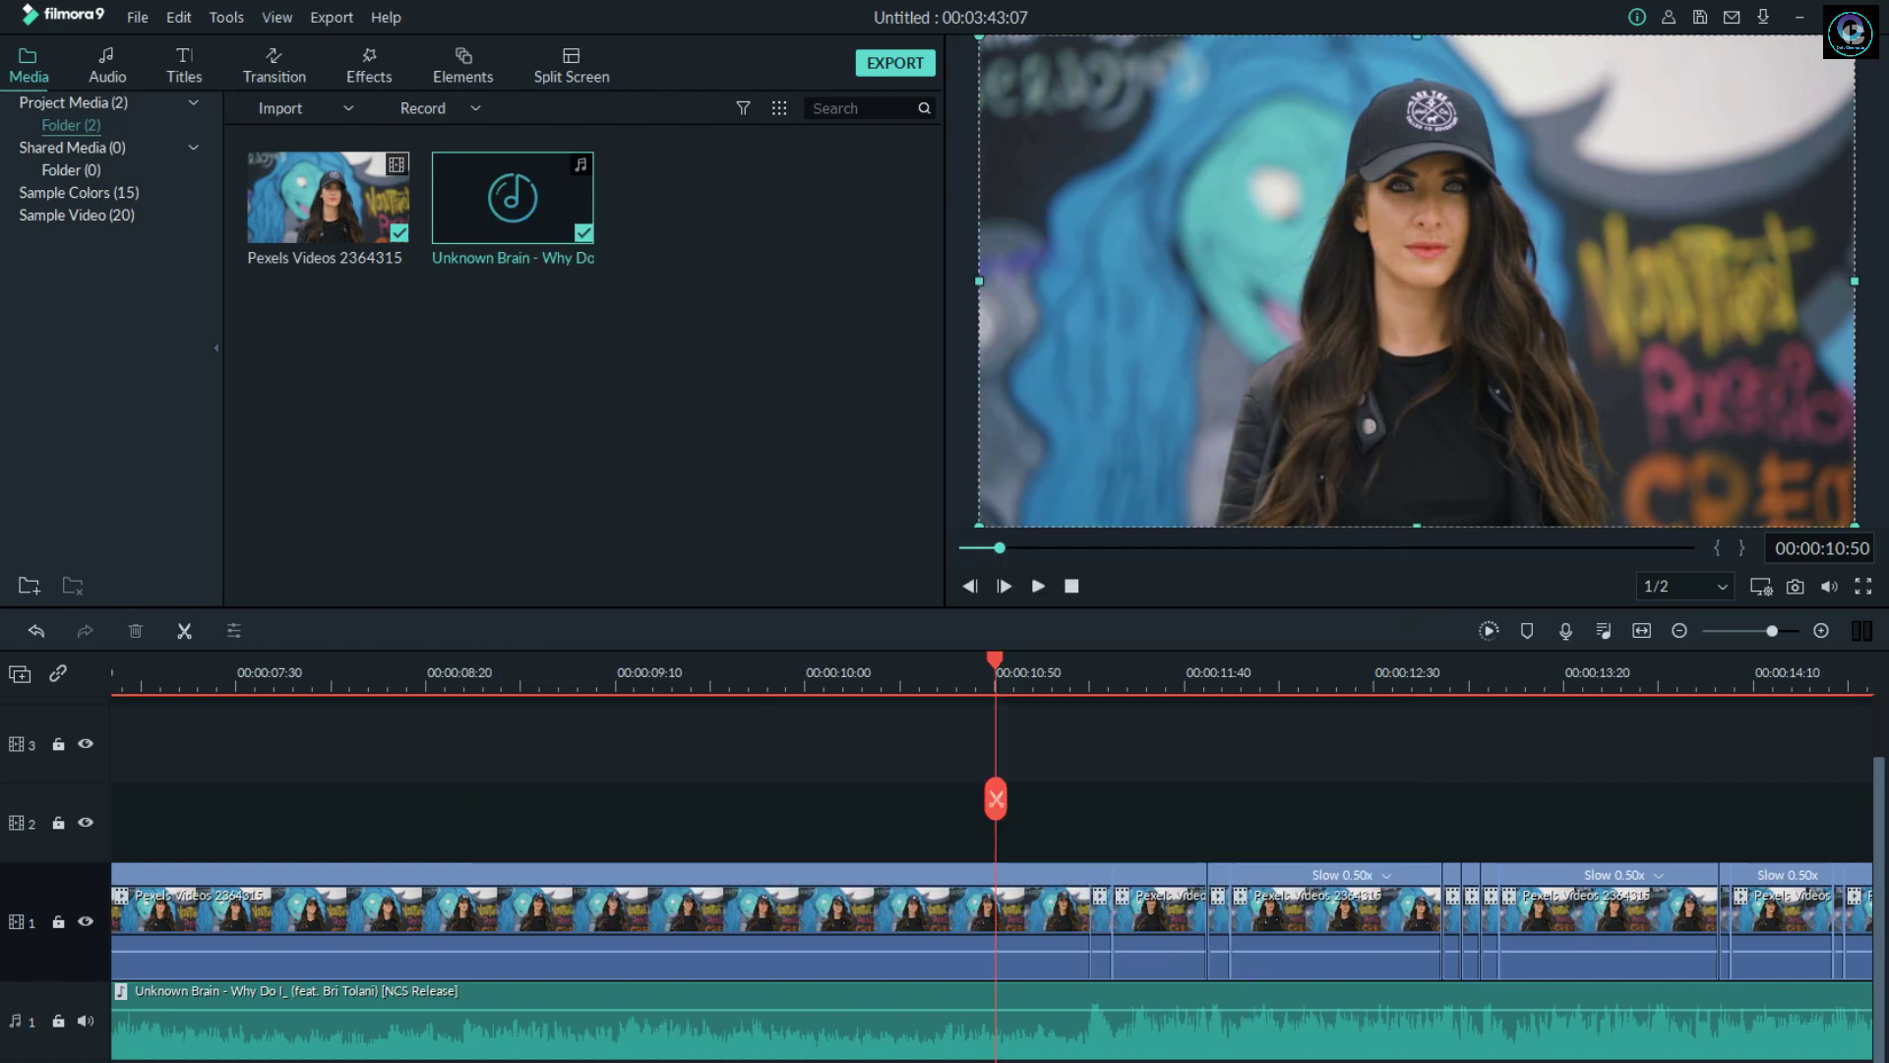
pyautogui.hscroll(5, 793, 910)
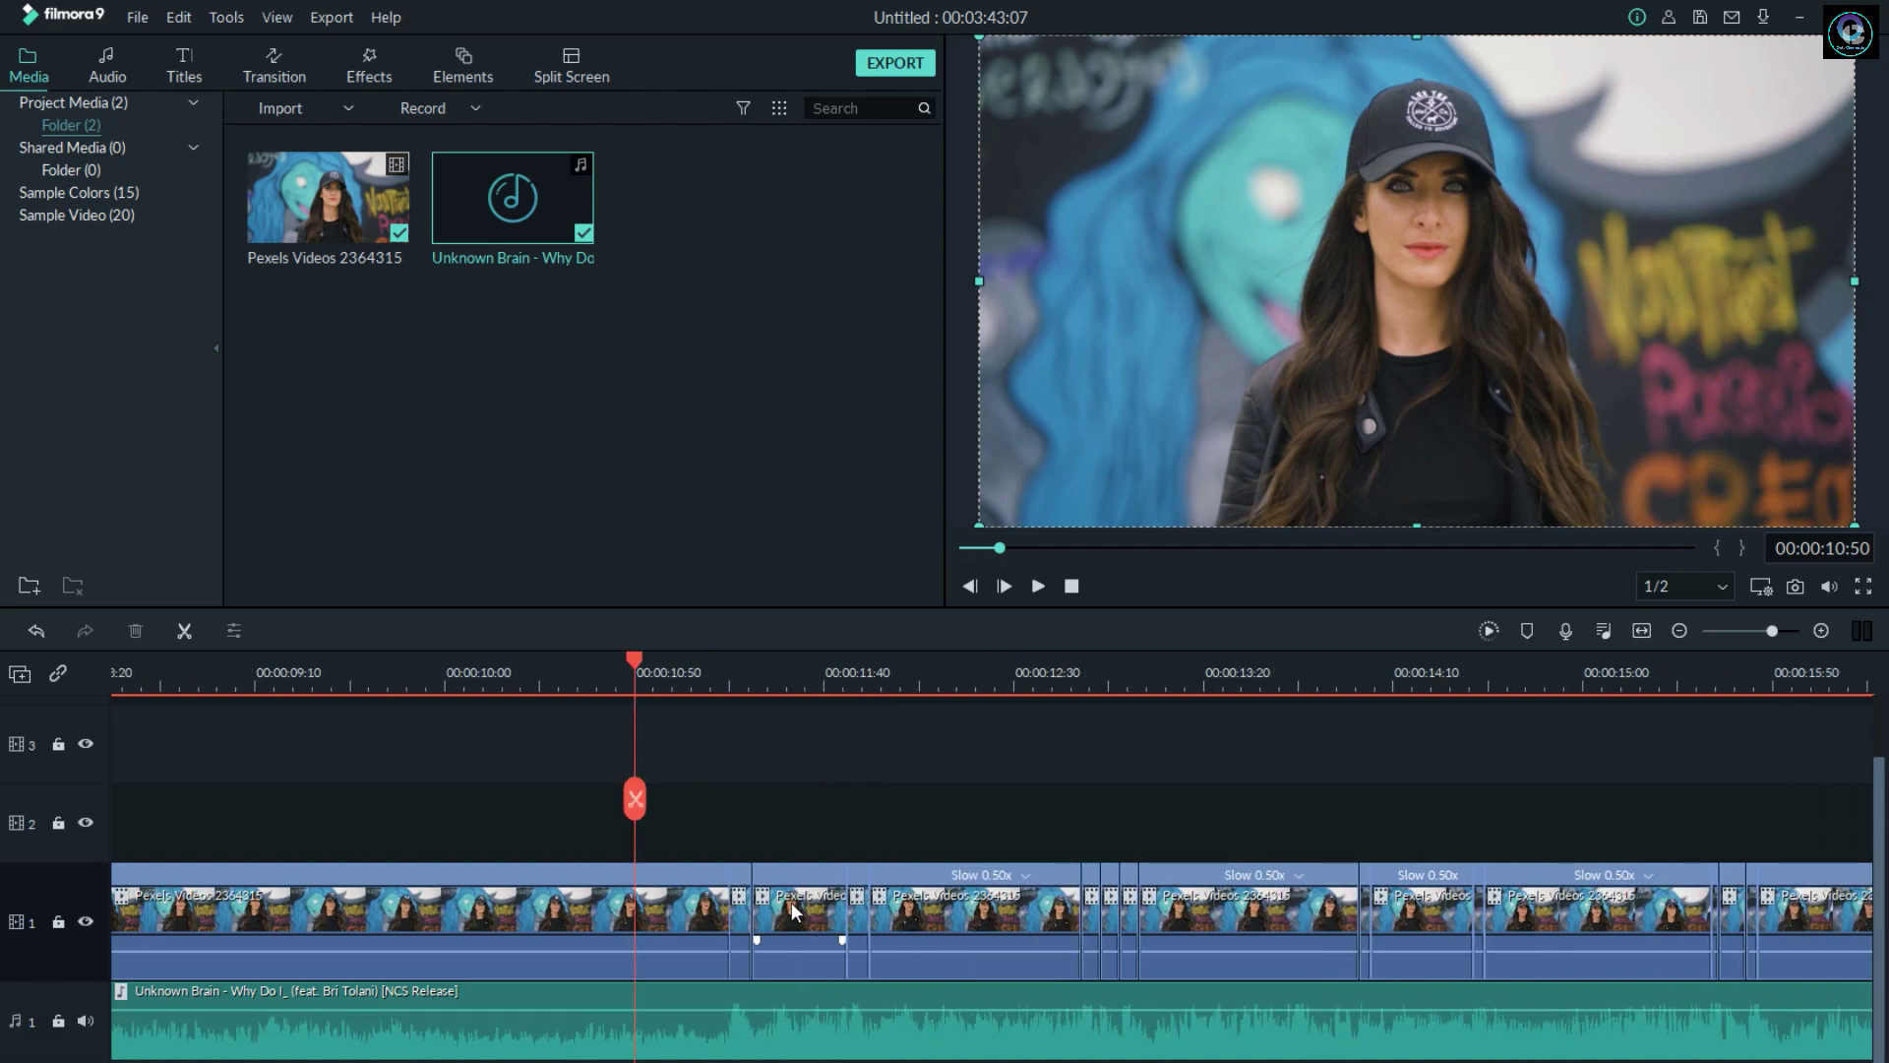
pyautogui.click(1088, 908)
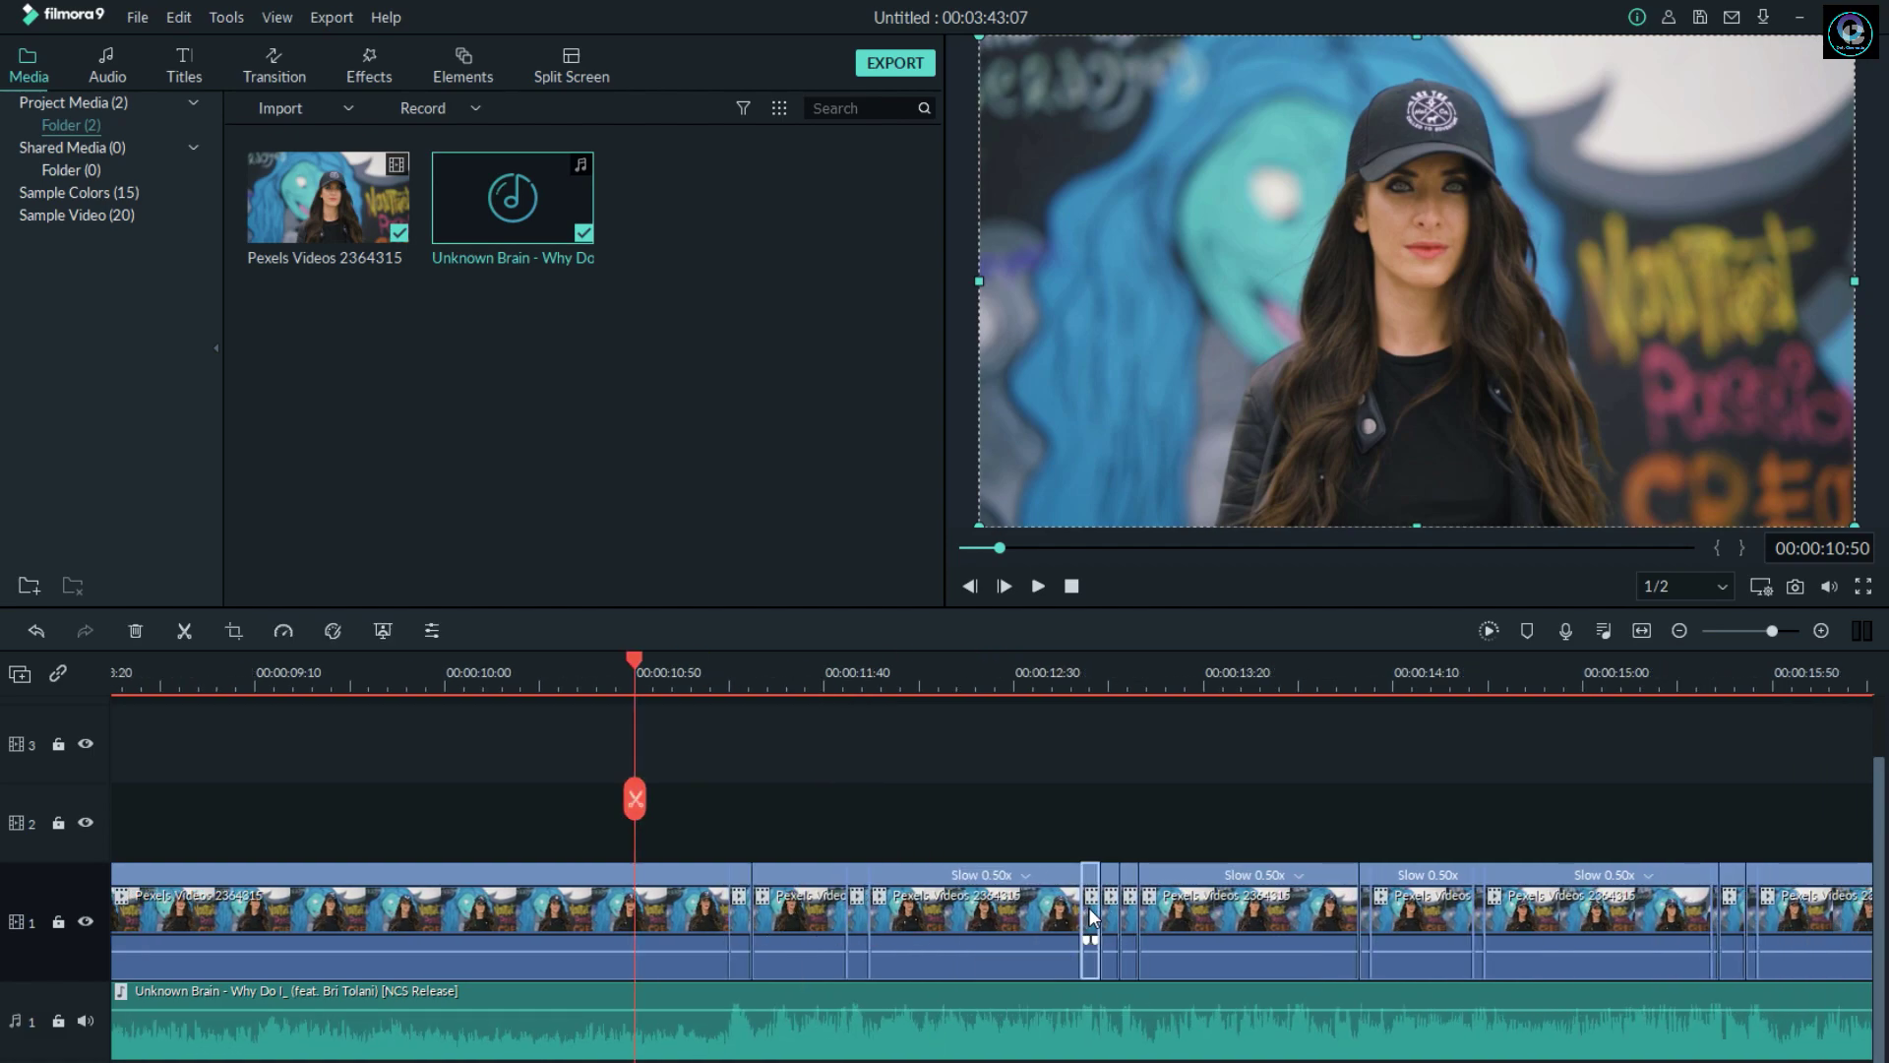
pyautogui.rightClick(1088, 907)
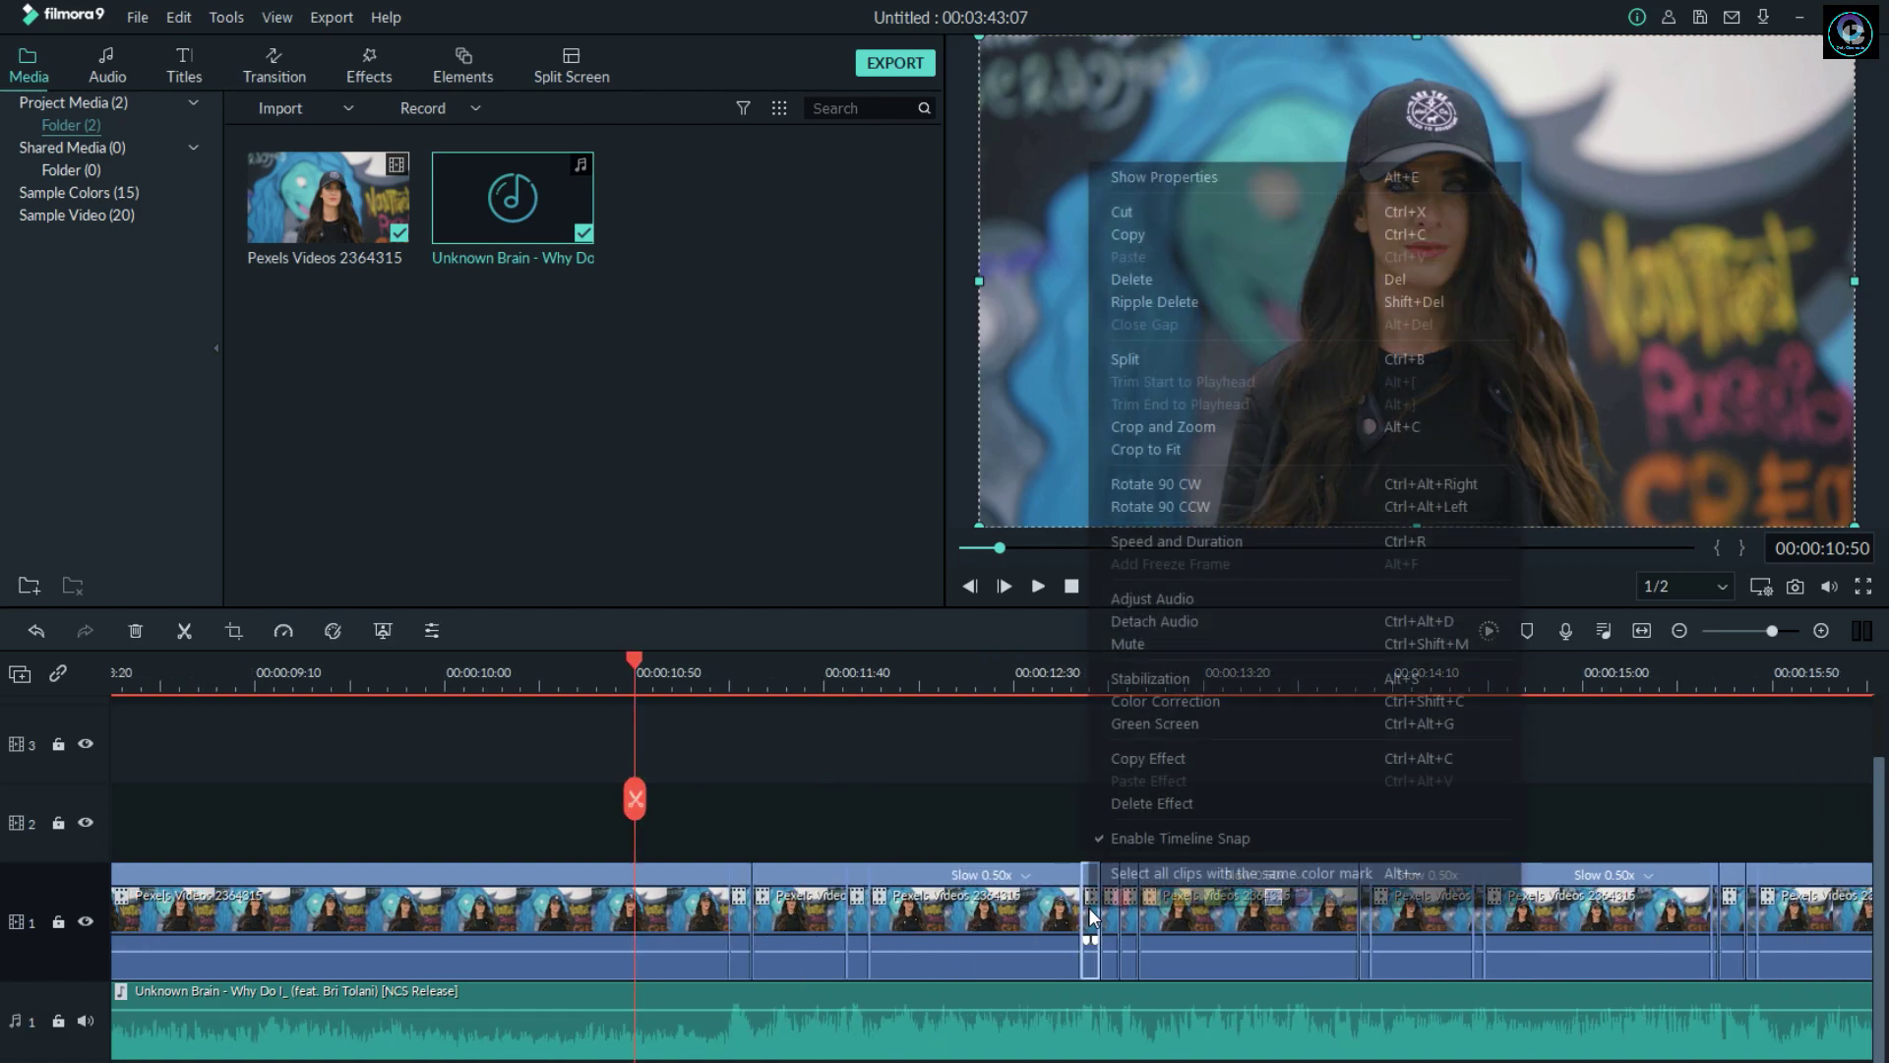
pyautogui.click(1222, 433)
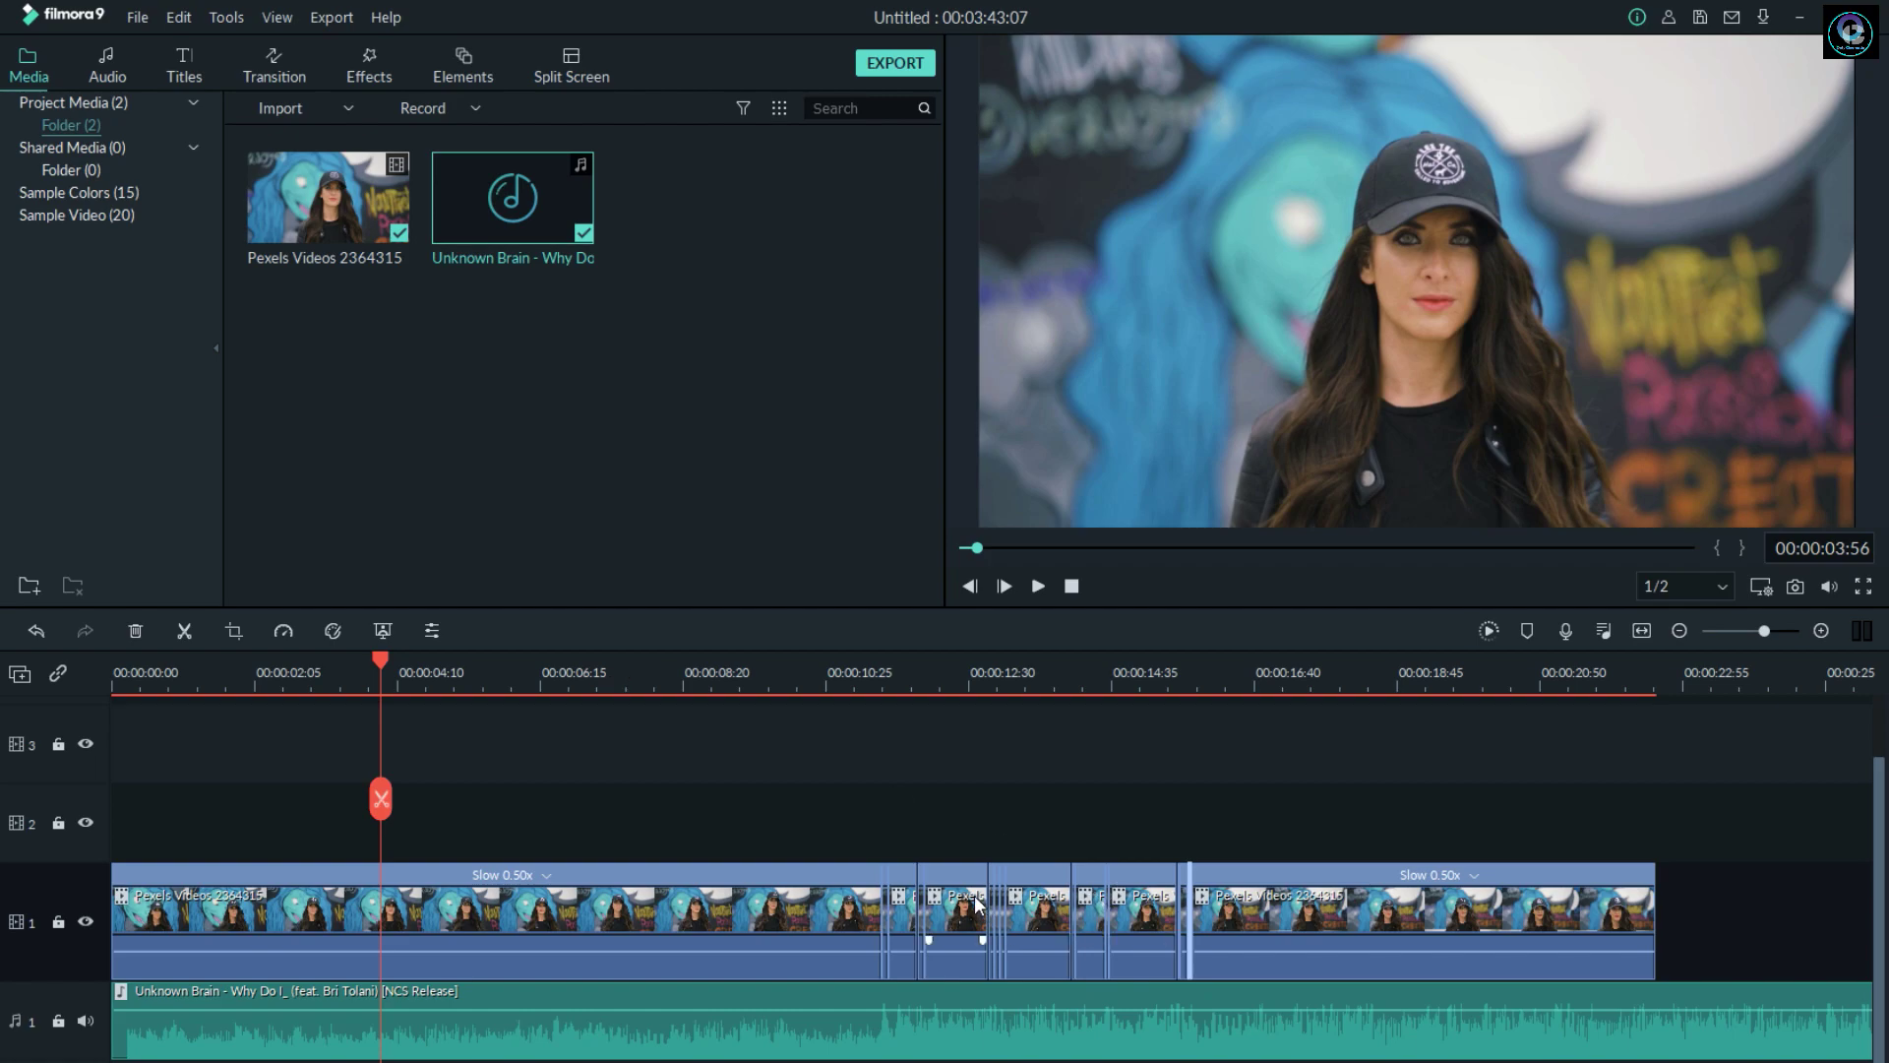
# Step: Deselect clips, render the 1352-frame timeline preview, and stop playback at 00:00:00:00
pyautogui.click(1190, 805)
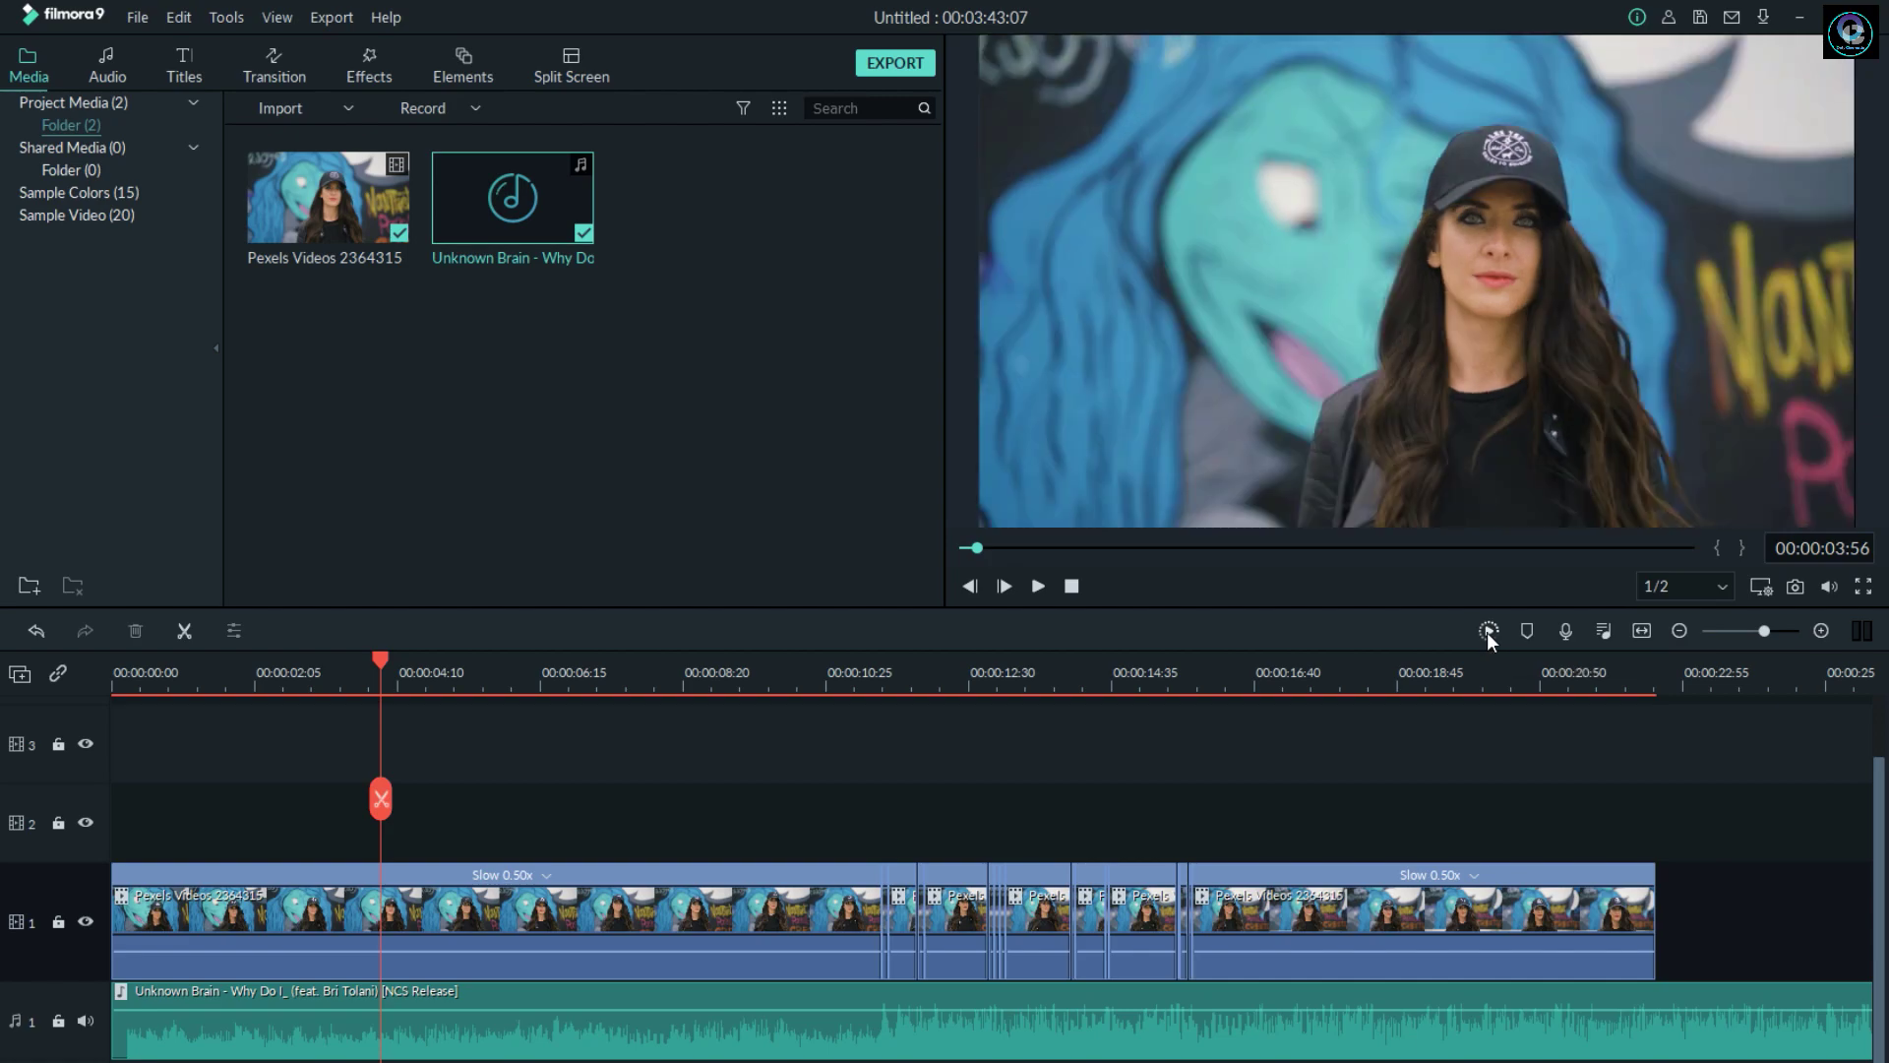
pyautogui.click(1487, 631)
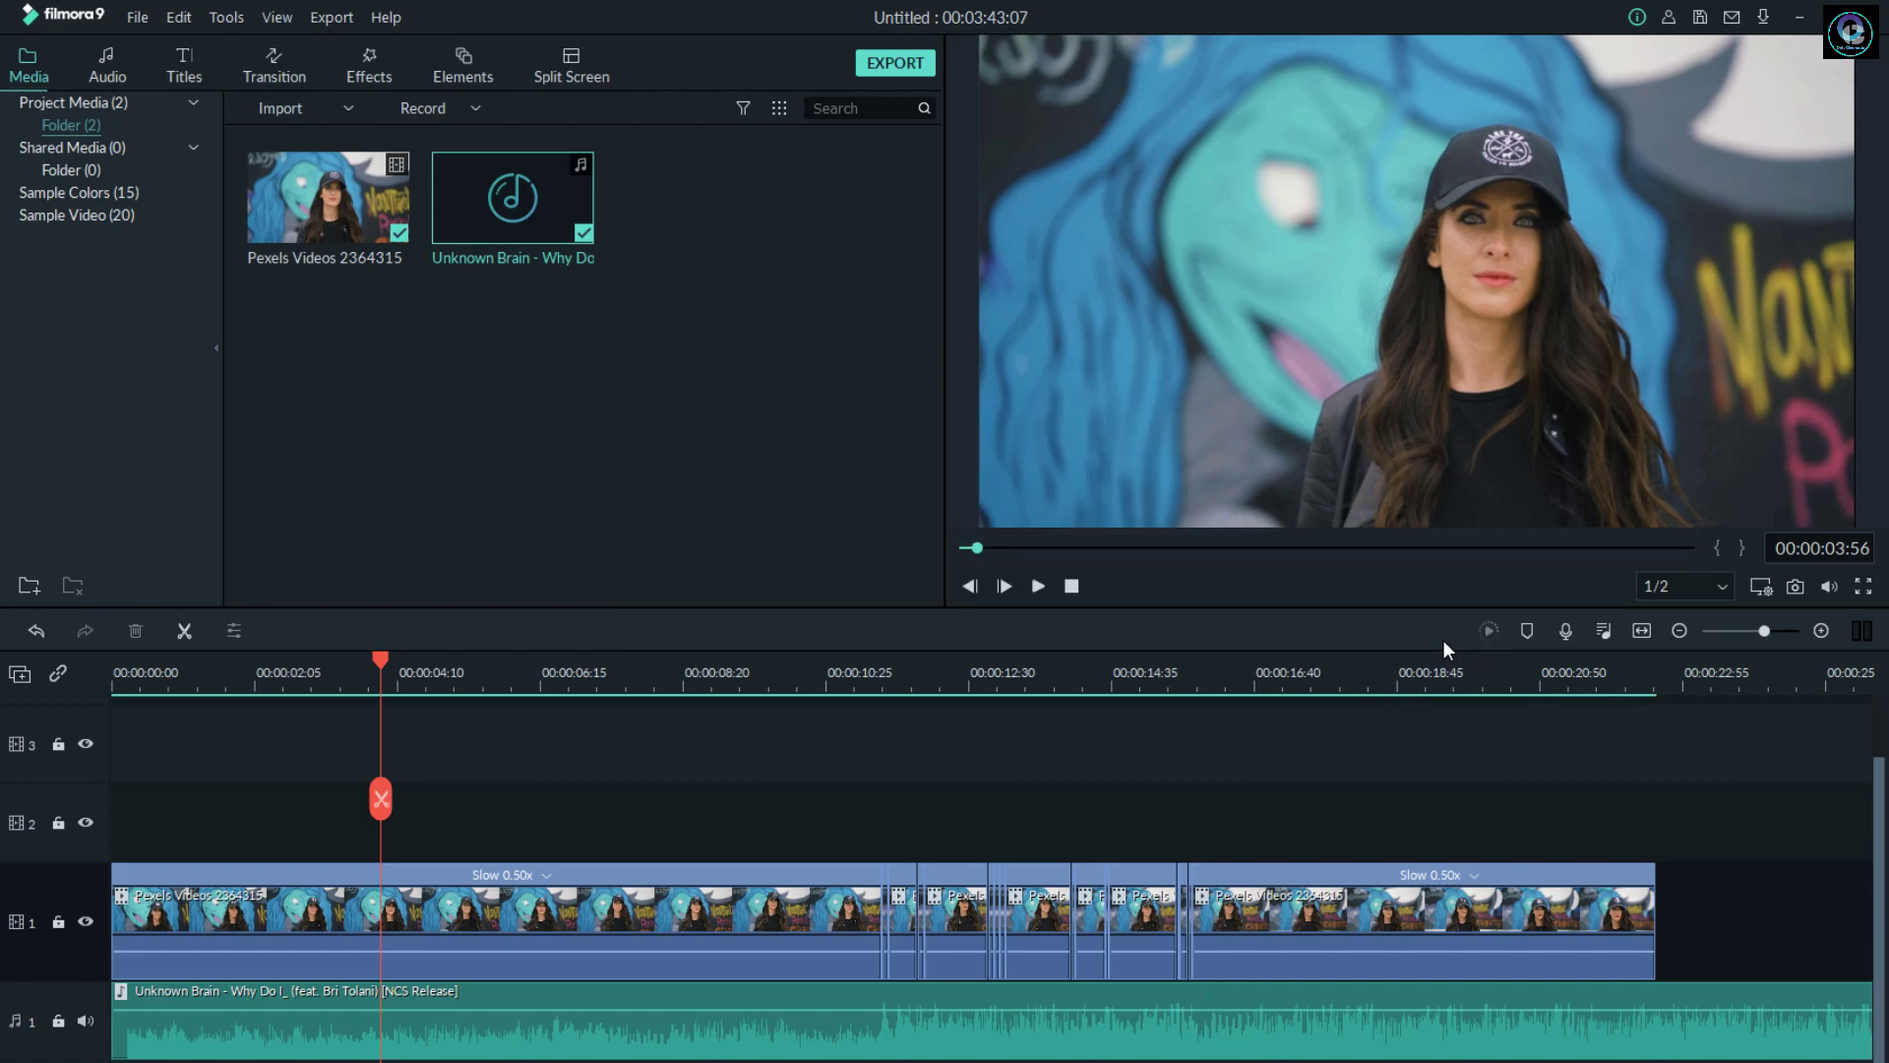
pyautogui.click(1069, 586)
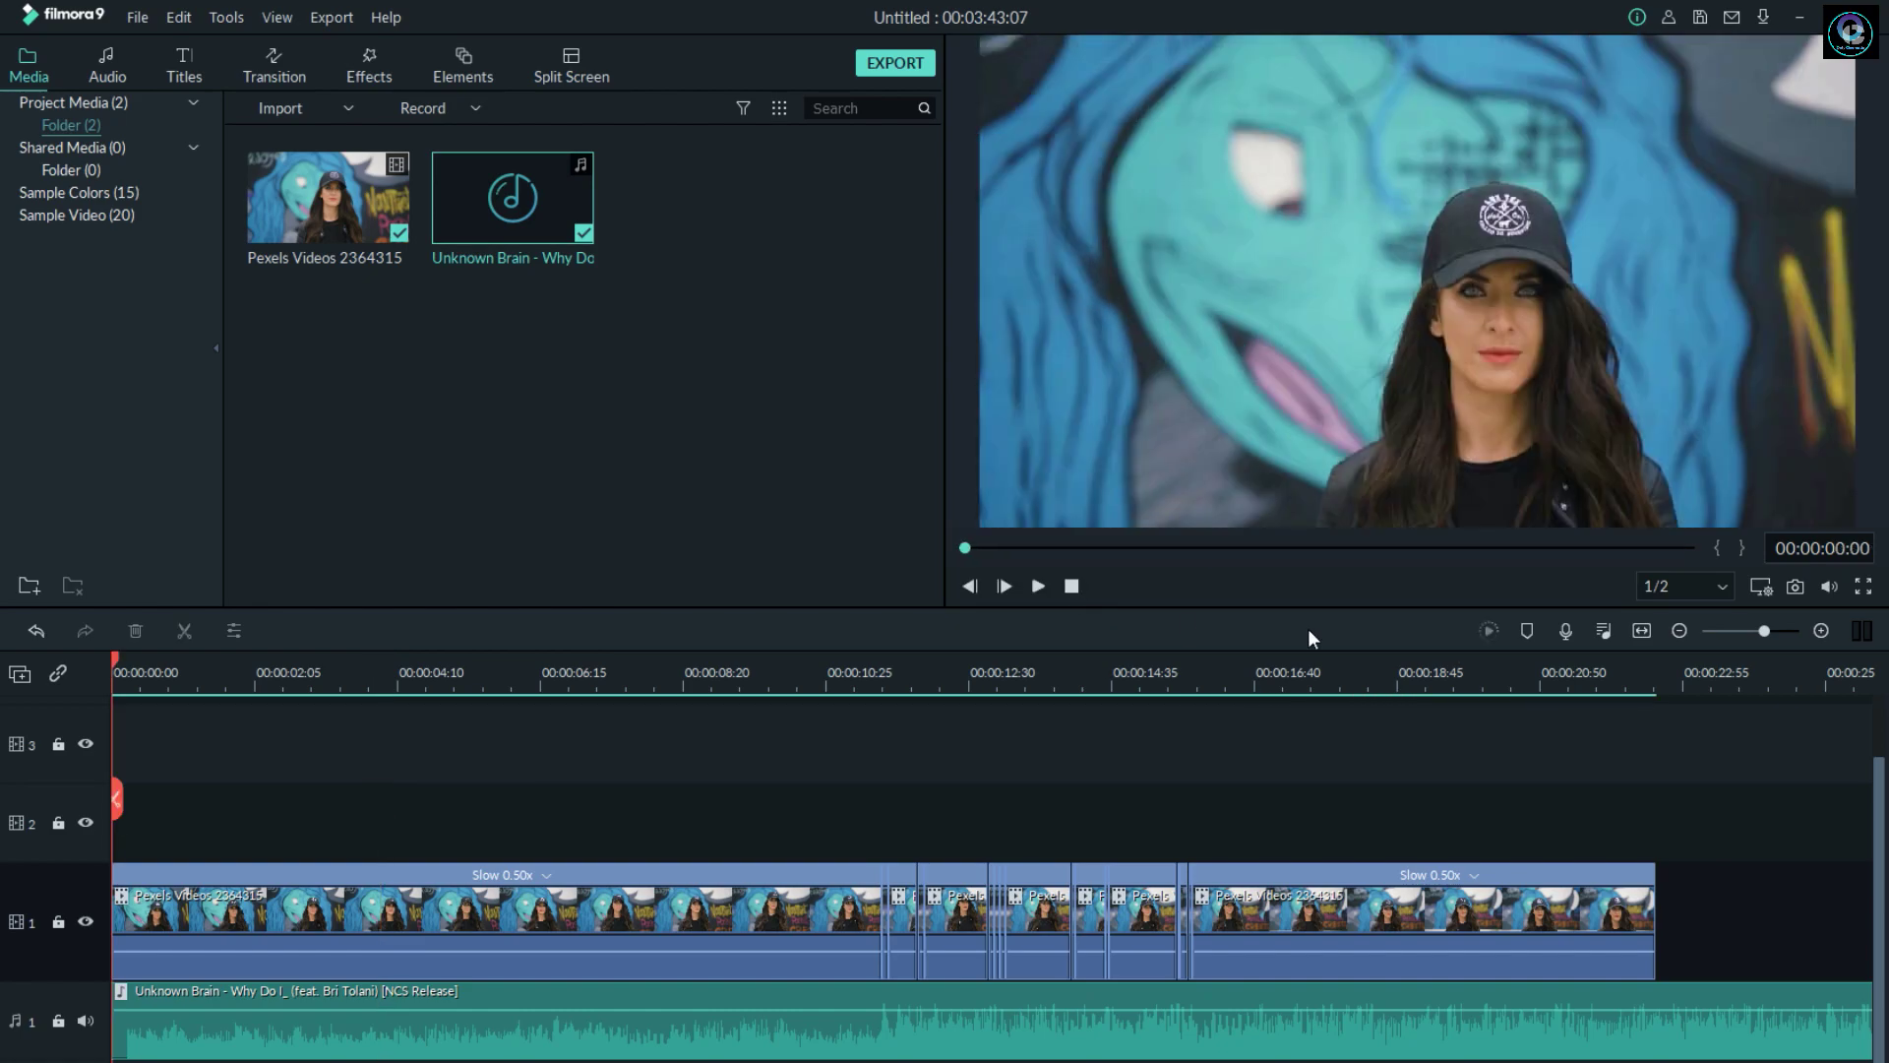